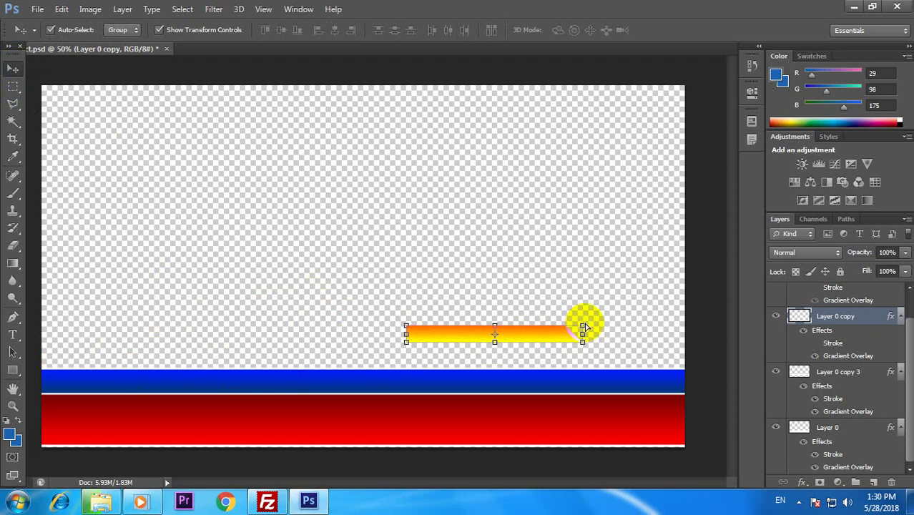
# Step: Draw a small filled rectangle near the canvas's upper-left corner for a badge
pyautogui.click(102, 221)
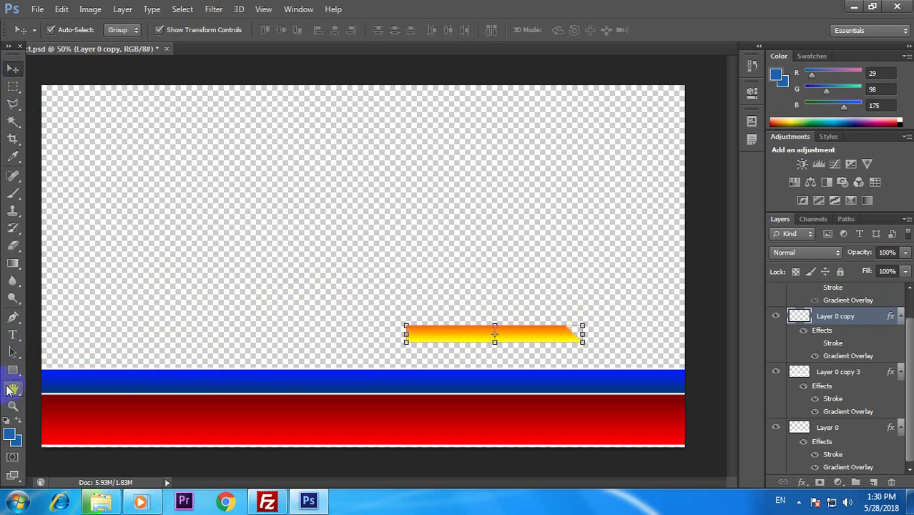
pyautogui.click(14, 369)
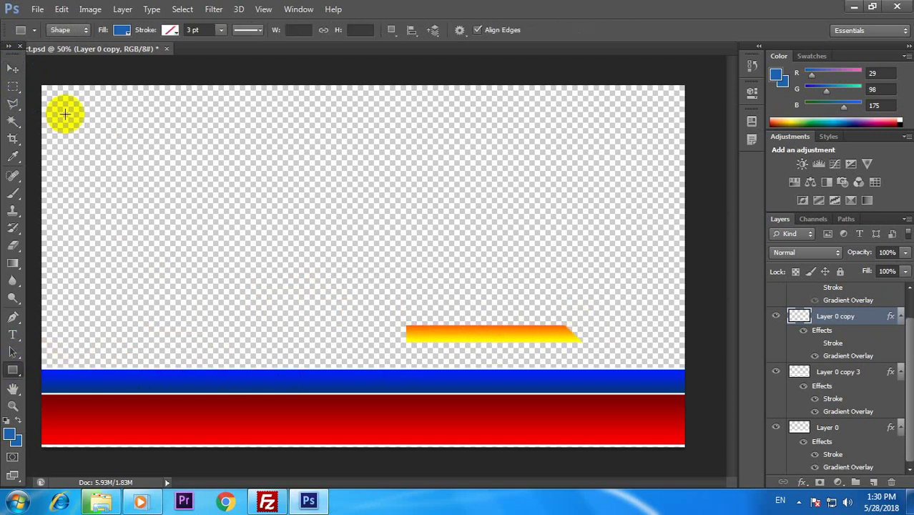
pyautogui.moveTo(64, 107); pyautogui.dragTo(115, 116)
pyautogui.click(14, 69)
pyautogui.press('Return')
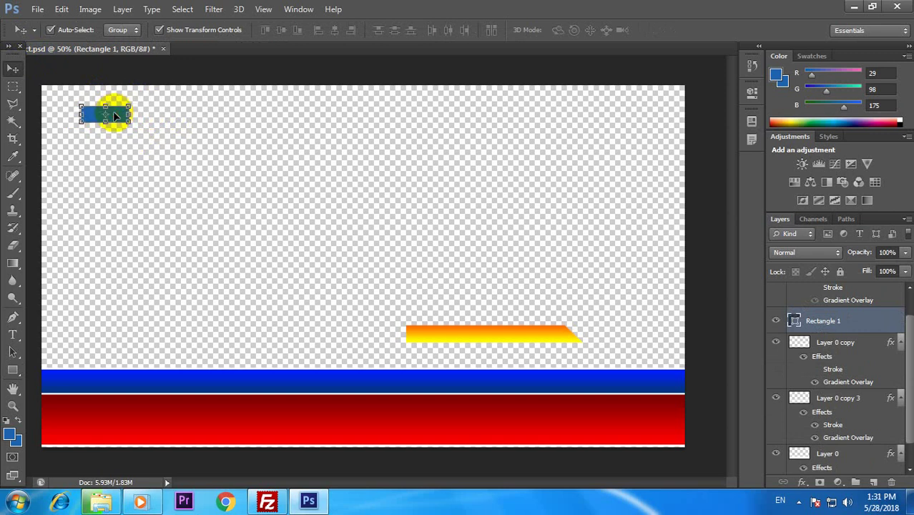
# Step: Apply a red Color Overlay to the small rectangle near the upper-left corner
pyautogui.doubleClick(868, 324)
pyautogui.click(559, 280)
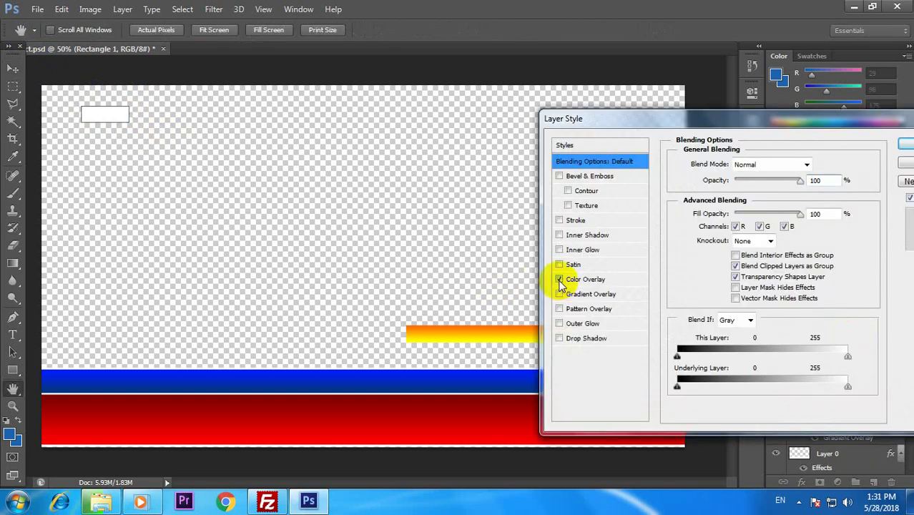
pyautogui.click(586, 279)
pyautogui.click(812, 167)
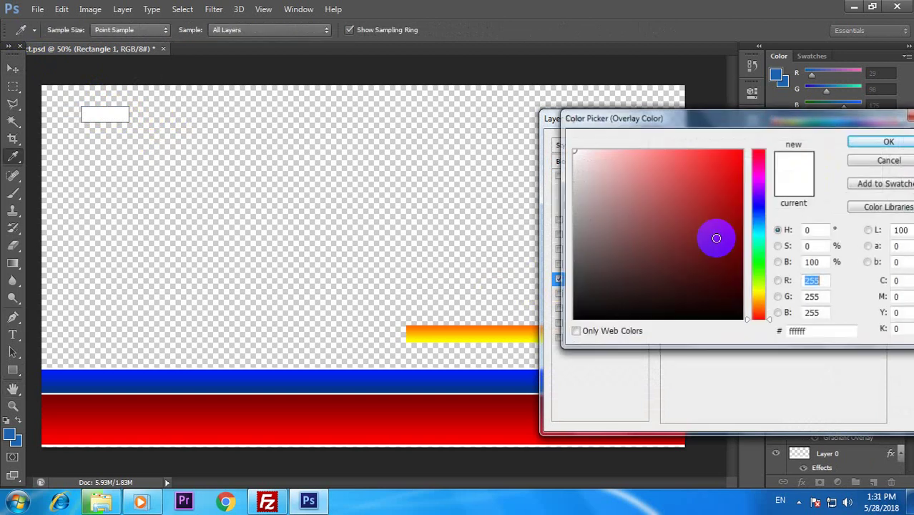
pyautogui.moveTo(716, 237); pyautogui.dragTo(812, 113)
pyautogui.click(880, 141)
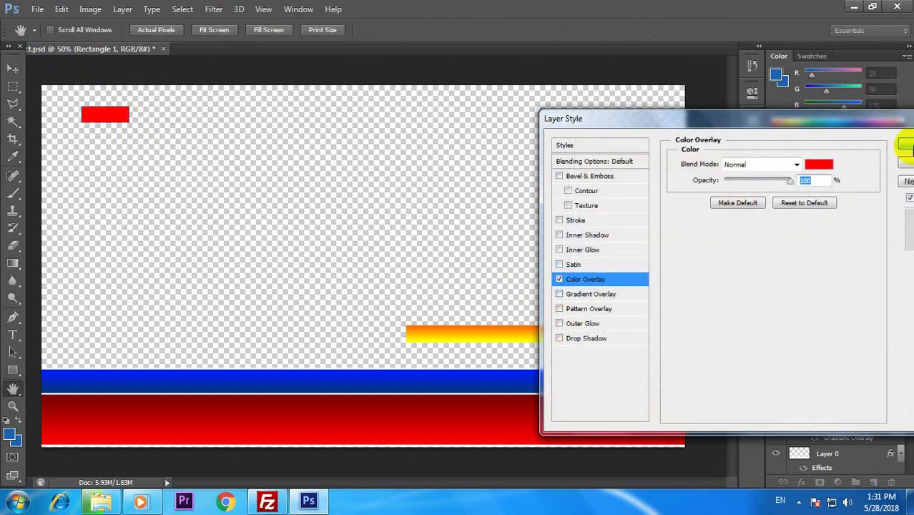
pyautogui.click(906, 143)
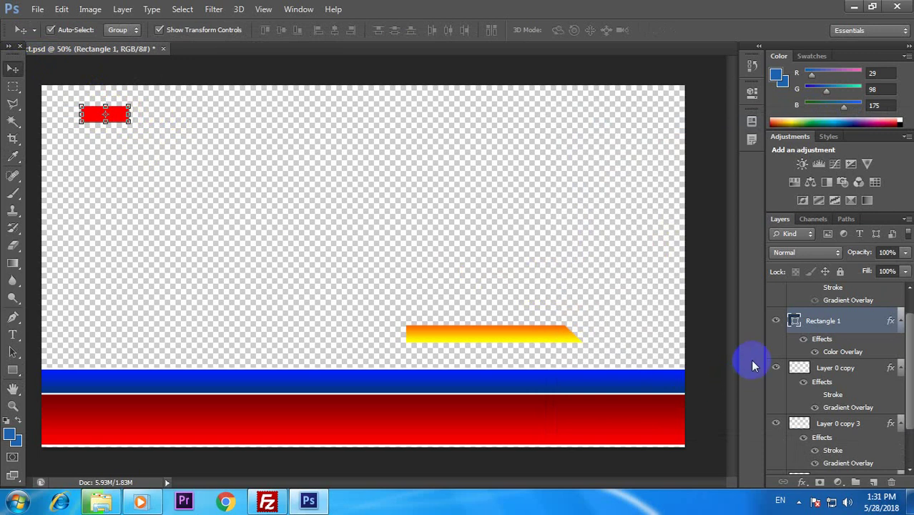
# Step: Add the text "LIVE" and place it centred on the red rectangle
pyautogui.click(12, 318)
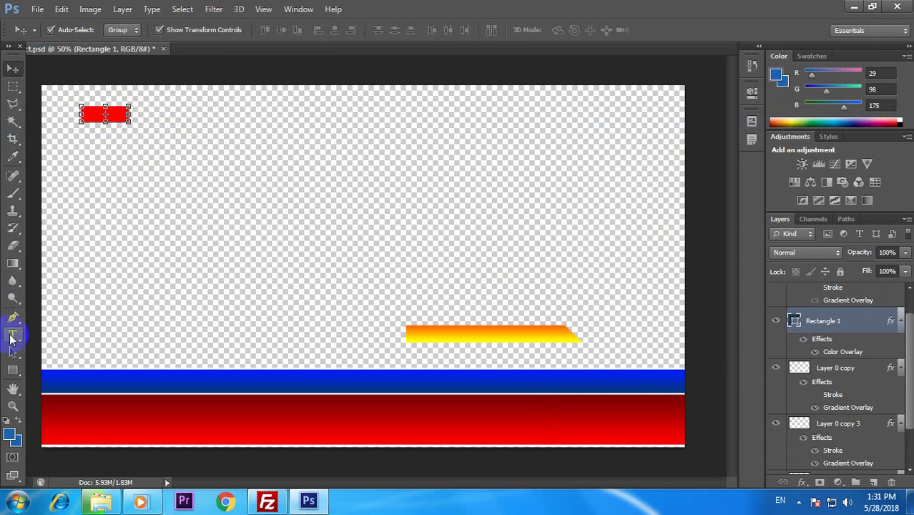
pyautogui.click(11, 336)
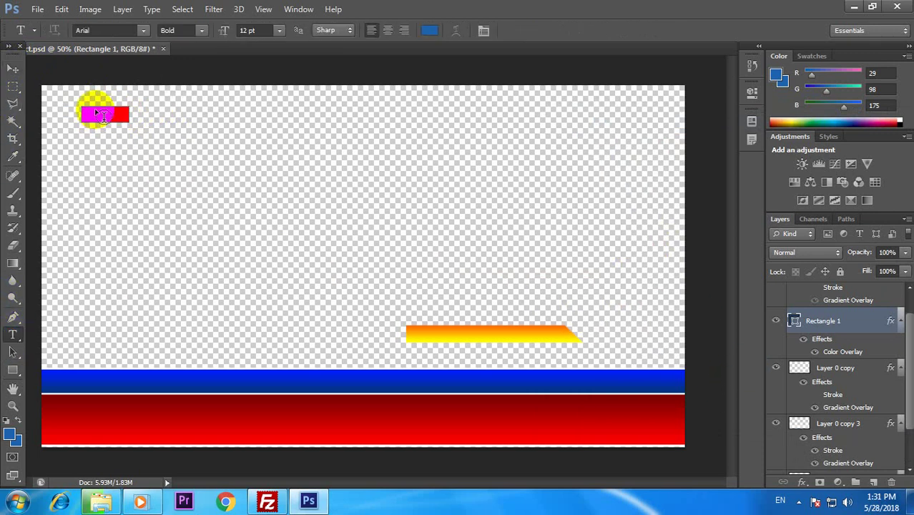
pyautogui.click(94, 108)
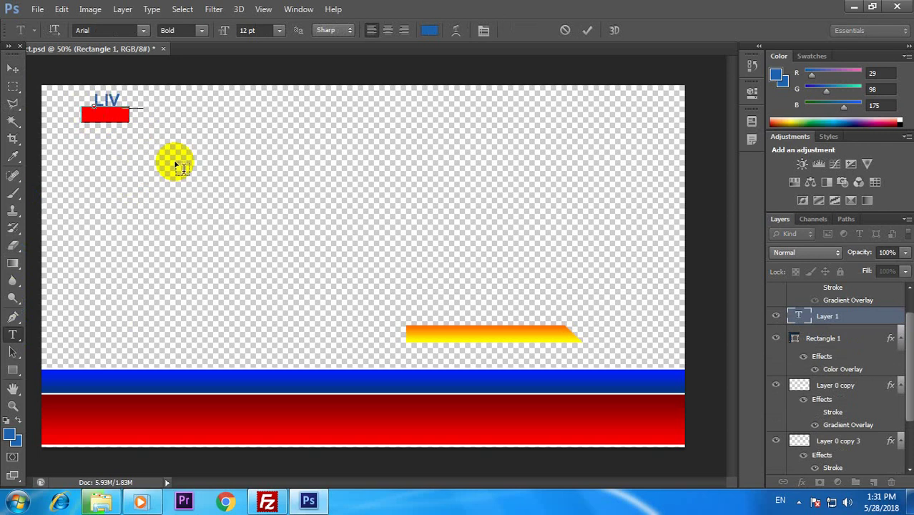
pyautogui.click(12, 68)
pyautogui.click(95, 98)
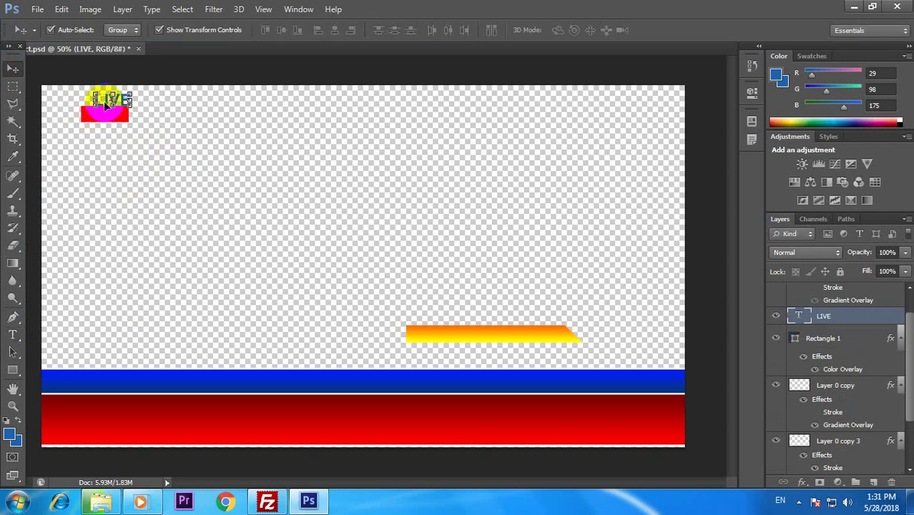
pyautogui.moveTo(105, 105); pyautogui.dragTo(100, 116)
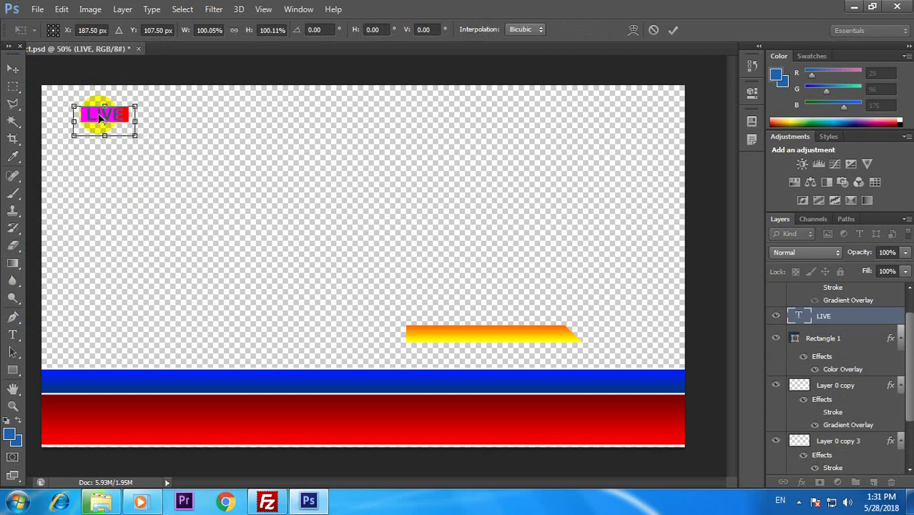
pyautogui.press('Return')
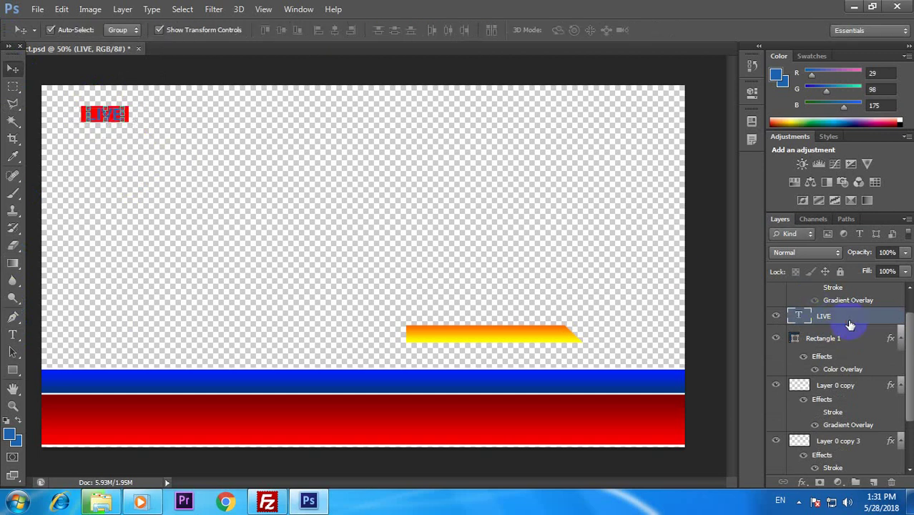
# Step: Apply a white Color Overlay to the LIVE text layer
pyautogui.doubleClick(849, 323)
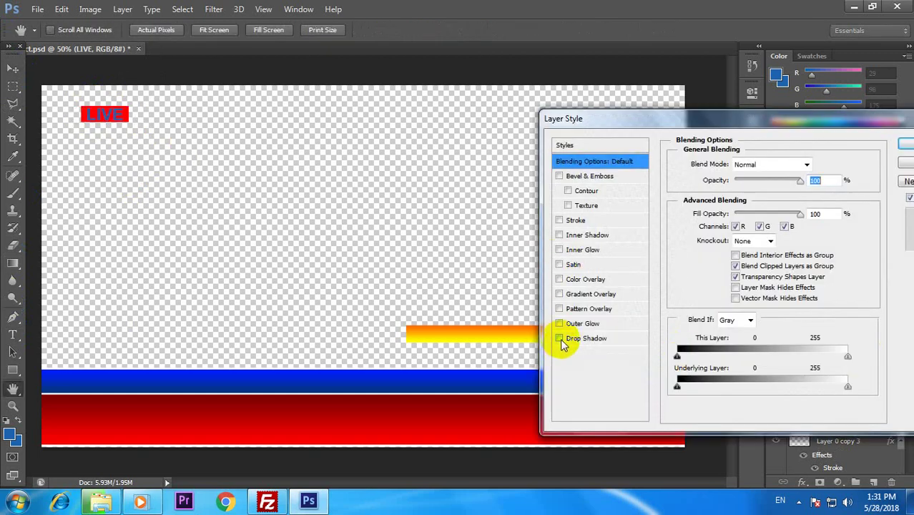
pyautogui.click(560, 279)
pyautogui.click(584, 279)
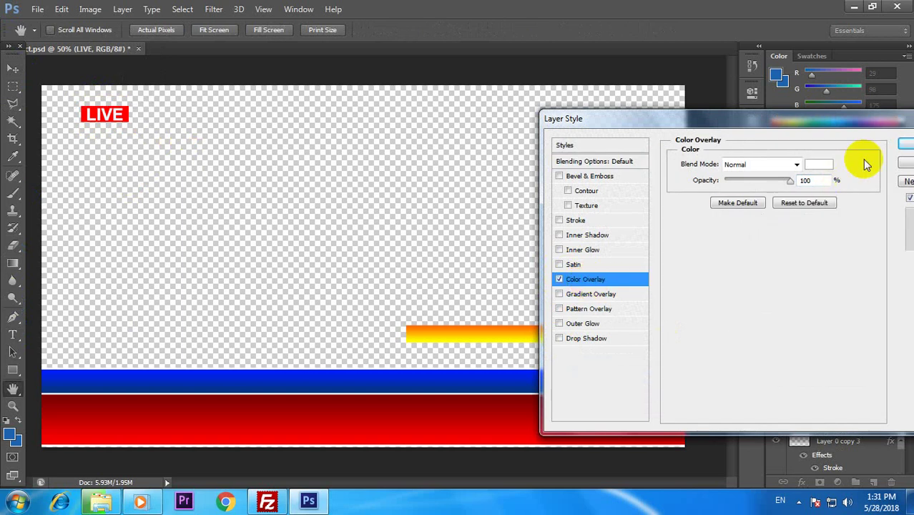
pyautogui.click(906, 147)
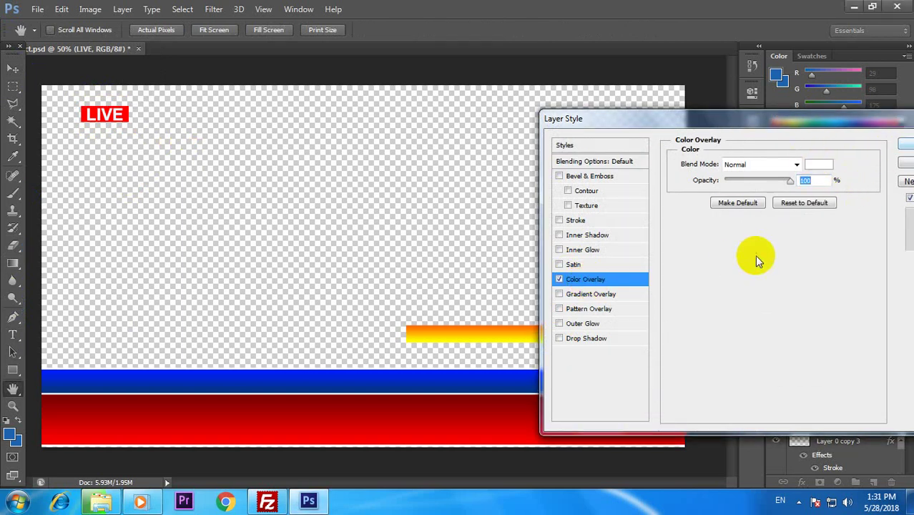
pyautogui.click(902, 146)
# Step: Move the orange-yellow bar to the canvas's left edge, resting directly on top of the blue strip
pyautogui.click(532, 334)
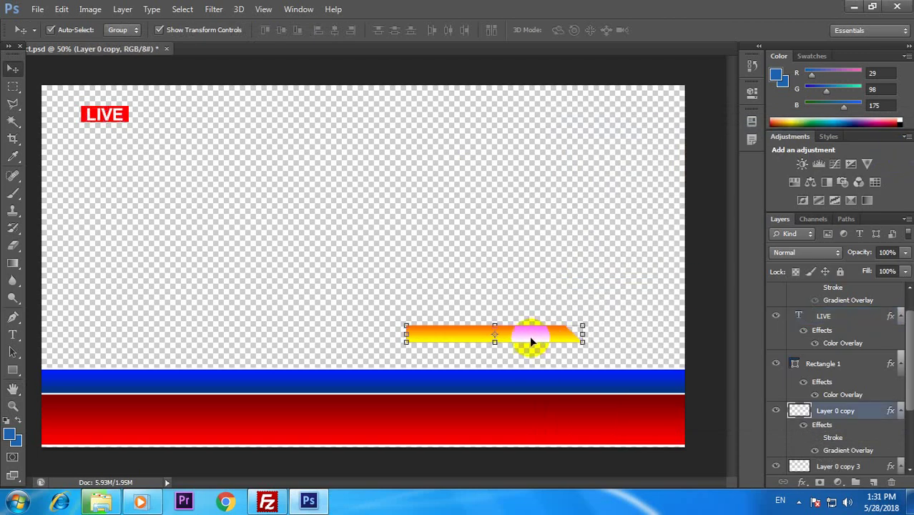
pyautogui.moveTo(529, 336); pyautogui.dragTo(162, 360)
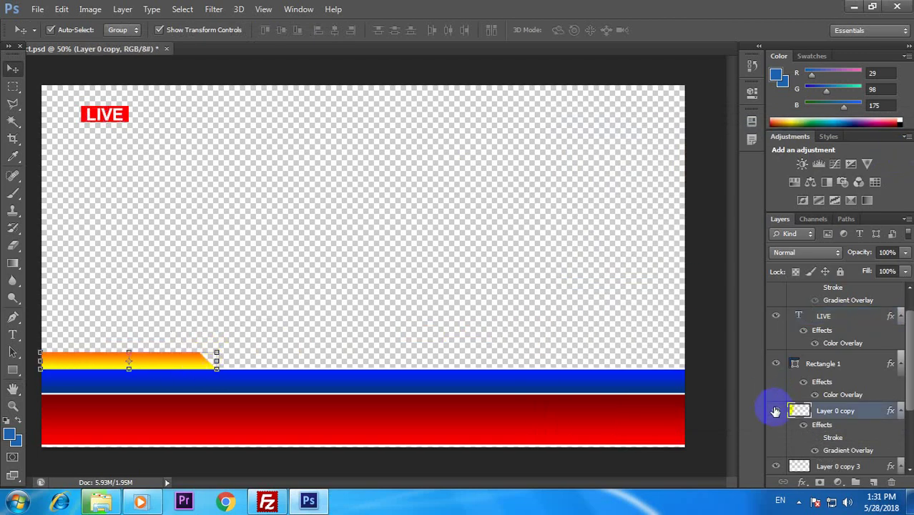
pyautogui.click(776, 412)
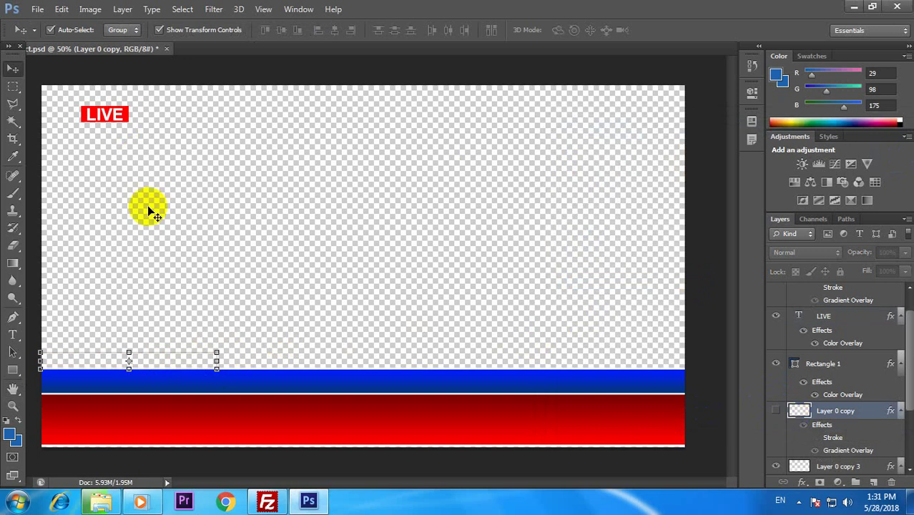
pyautogui.click(777, 412)
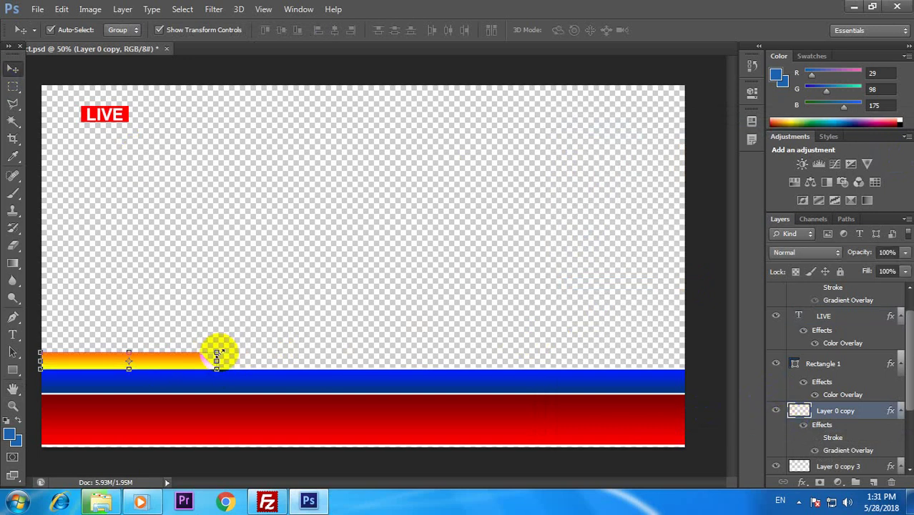
# Step: Skew the orange-yellow bar's upper-right corner outward to straighten its slanted end, and stretch the bar slightly taller
pyautogui.moveTo(218, 355); pyautogui.dragTo(236, 353)
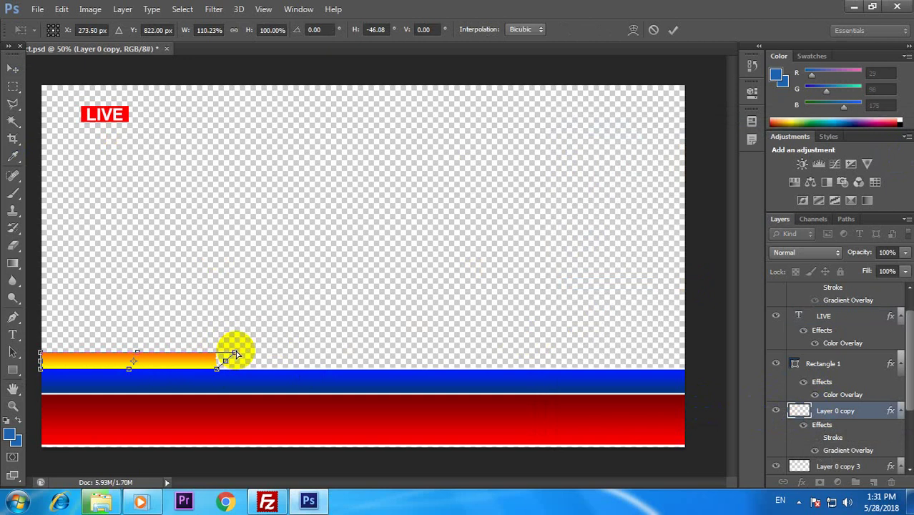
pyautogui.press('Return')
pyautogui.moveTo(129, 353); pyautogui.dragTo(129, 346)
pyautogui.press('Return')
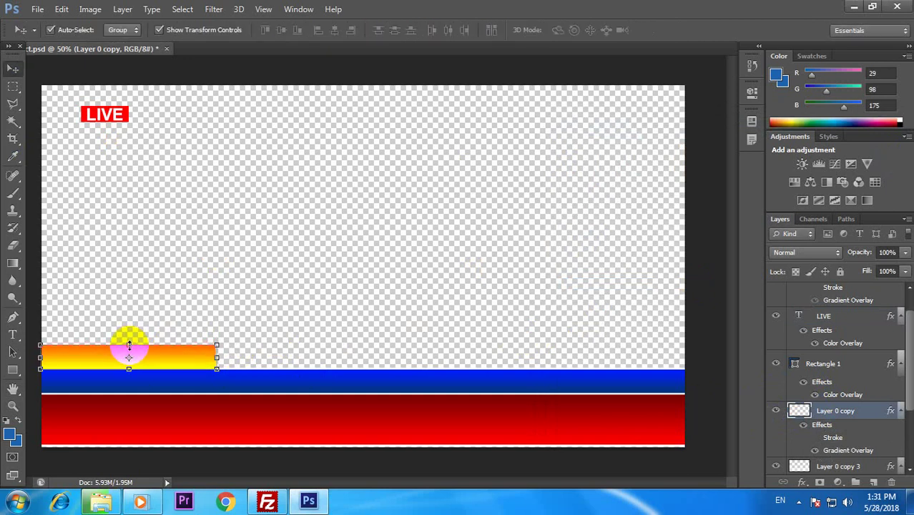
# Step: Change the colour stop at location 0% of the bar's Gradient Overlay to dark red
pyautogui.doubleClick(873, 411)
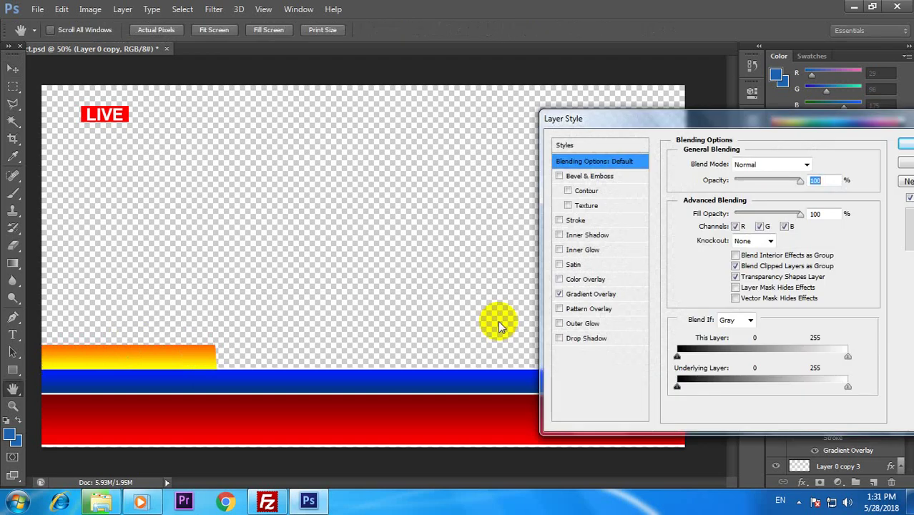
pyautogui.click(565, 293)
pyautogui.click(798, 195)
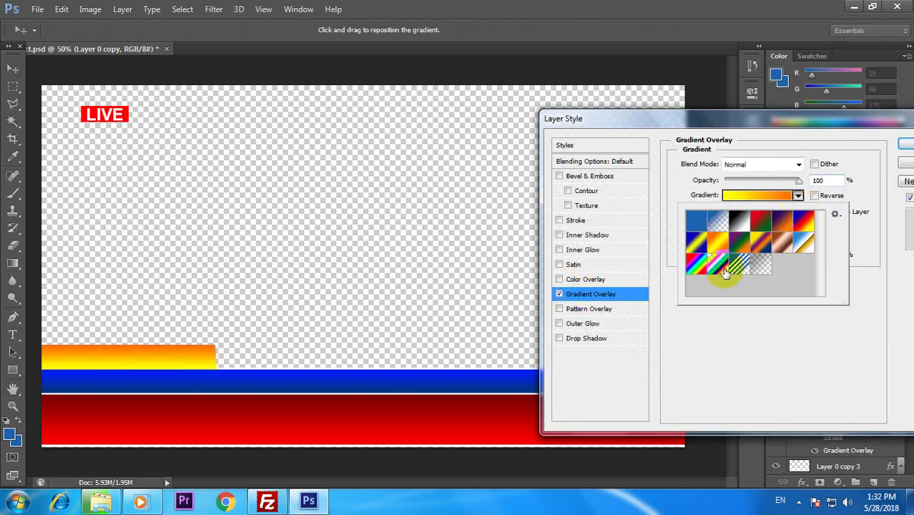
pyautogui.click(743, 194)
pyautogui.click(612, 386)
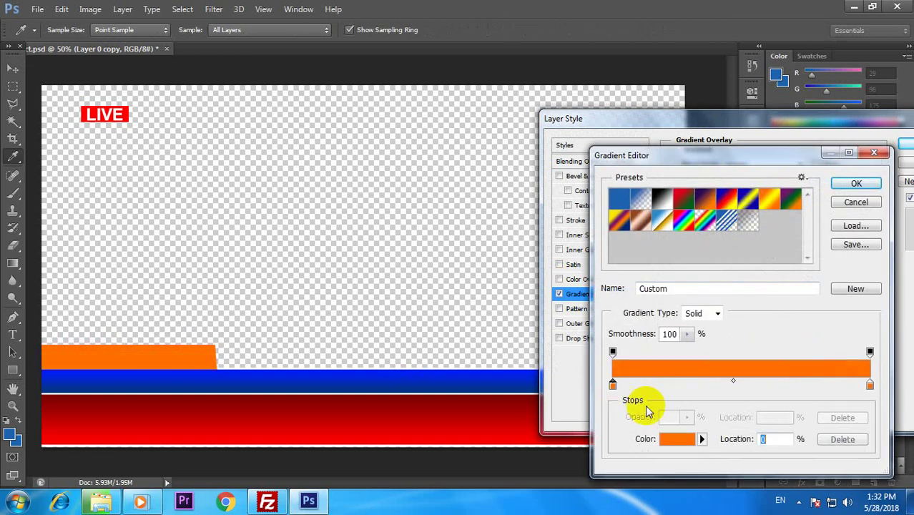
pyautogui.click(677, 438)
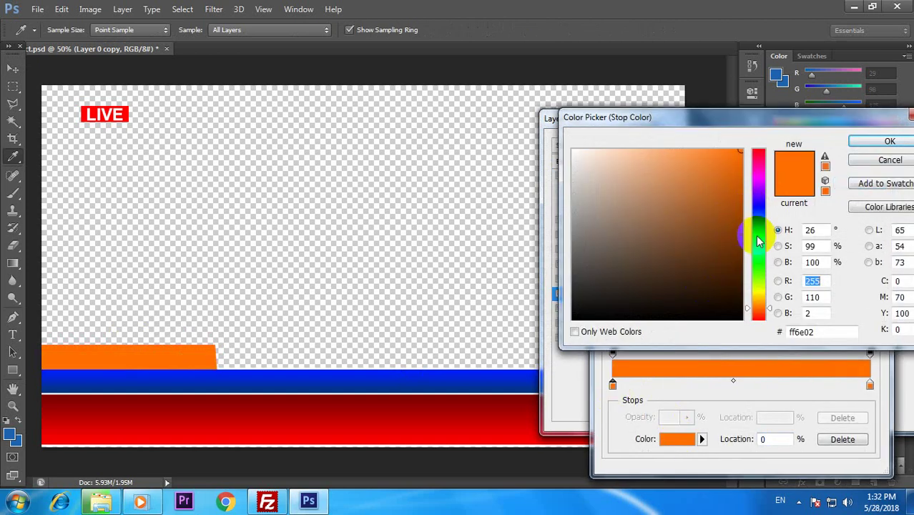
pyautogui.moveTo(762, 287); pyautogui.dragTo(758, 139)
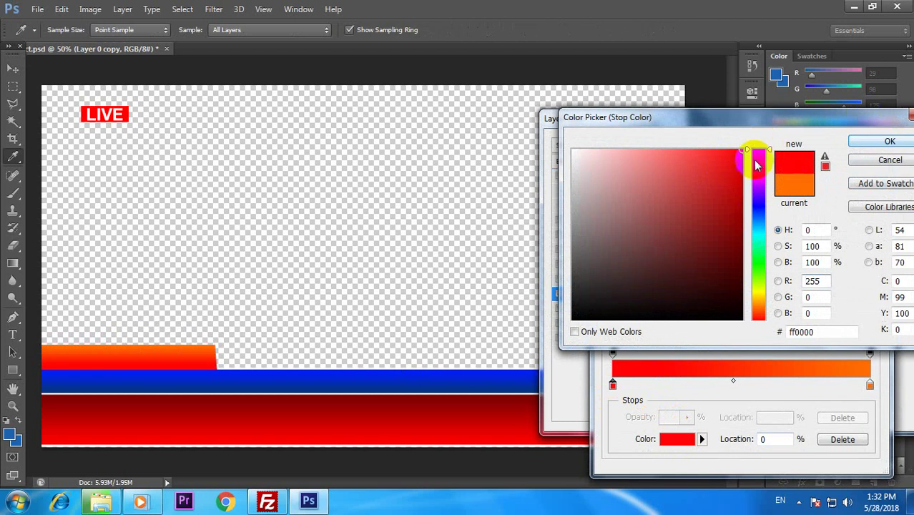
pyautogui.click(772, 274)
pyautogui.click(885, 144)
pyautogui.moveTo(739, 184); pyautogui.dragTo(743, 195)
pyautogui.click(884, 143)
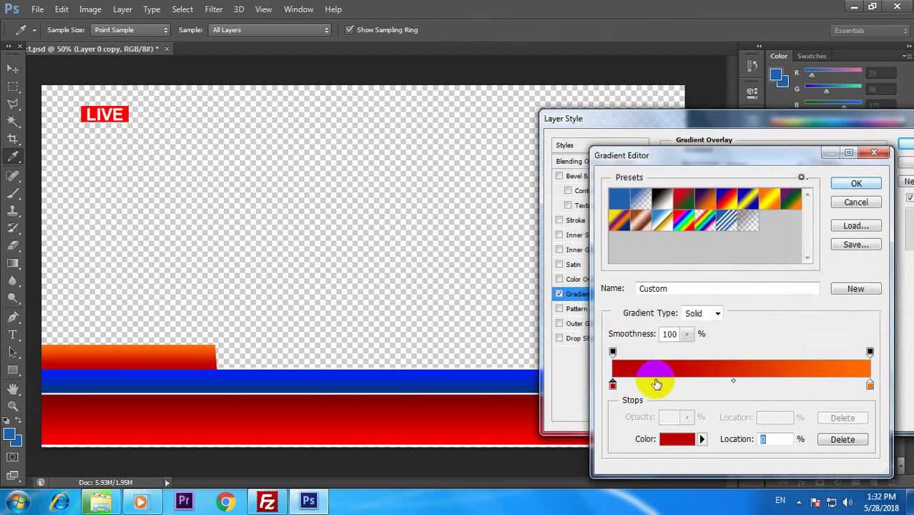
# Step: Change the gradient's colour stop at location 100% to red e20000 and apply the layer style without a stroke
pyautogui.click(685, 438)
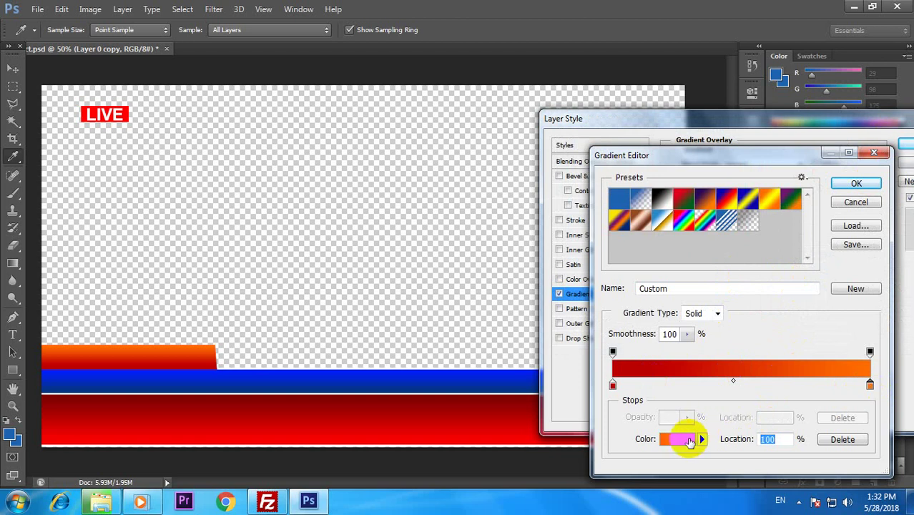
pyautogui.click(649, 229)
pyautogui.moveTo(649, 228); pyautogui.dragTo(792, 135)
pyautogui.moveTo(740, 177); pyautogui.dragTo(739, 265)
pyautogui.click(758, 150)
pyautogui.click(736, 150)
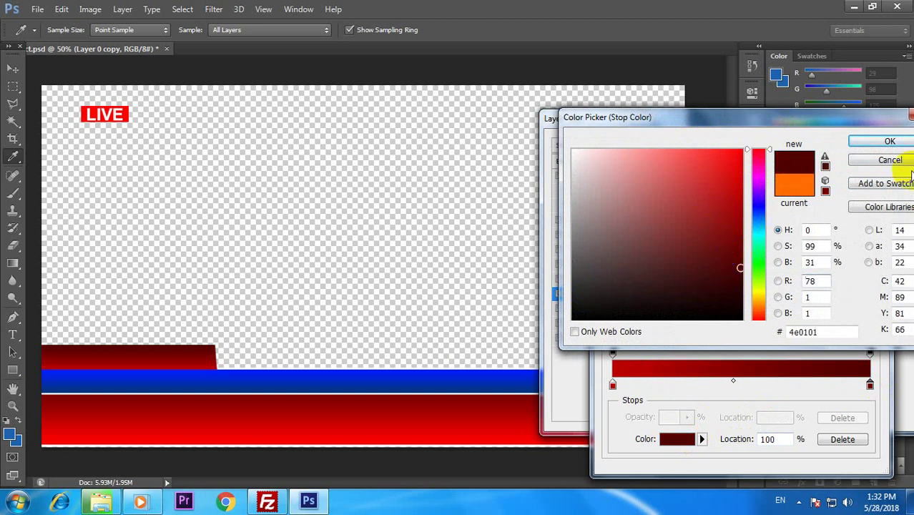
pyautogui.click(741, 169)
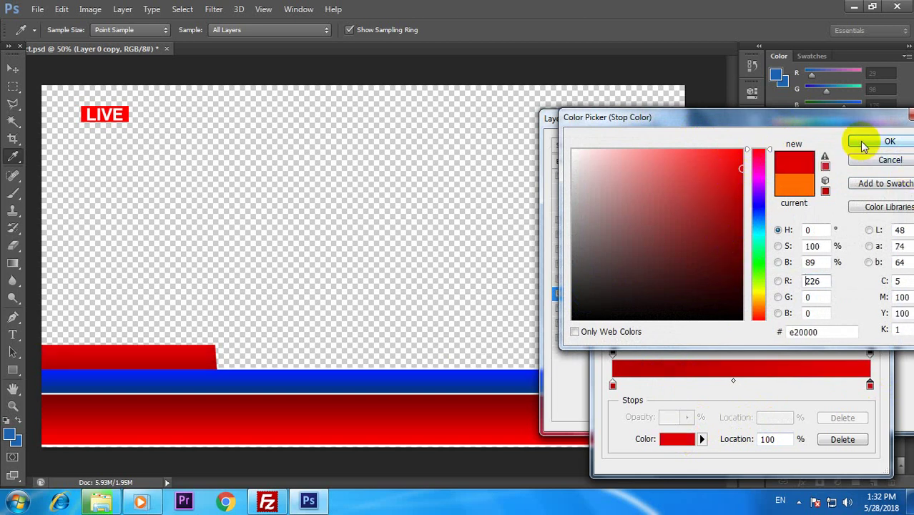
pyautogui.click(889, 142)
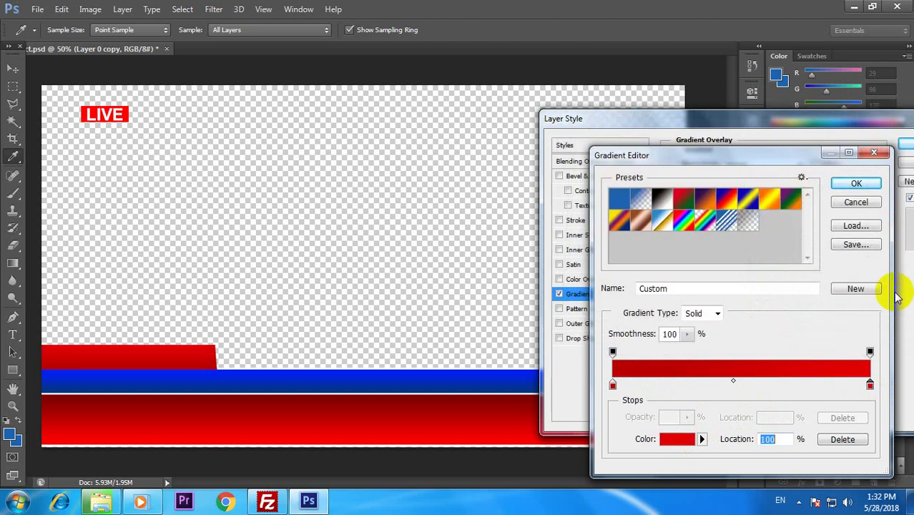
pyautogui.click(856, 185)
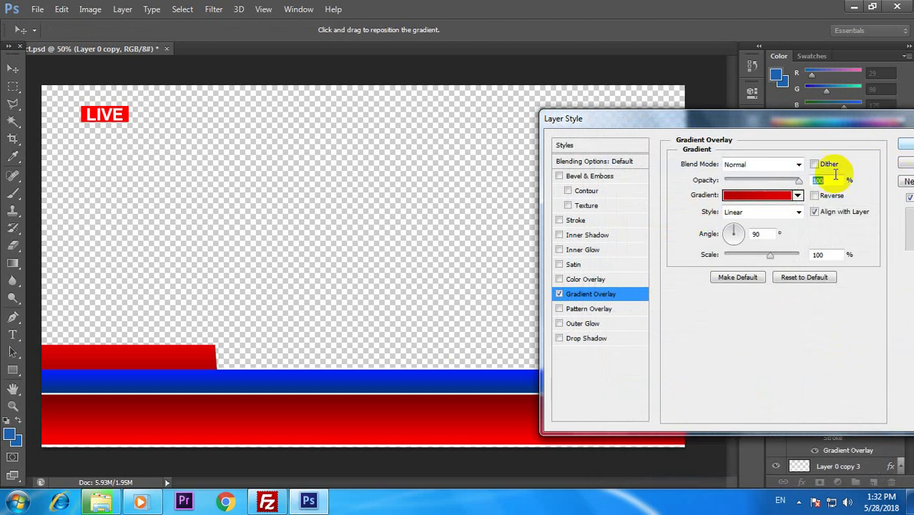
pyautogui.click(560, 221)
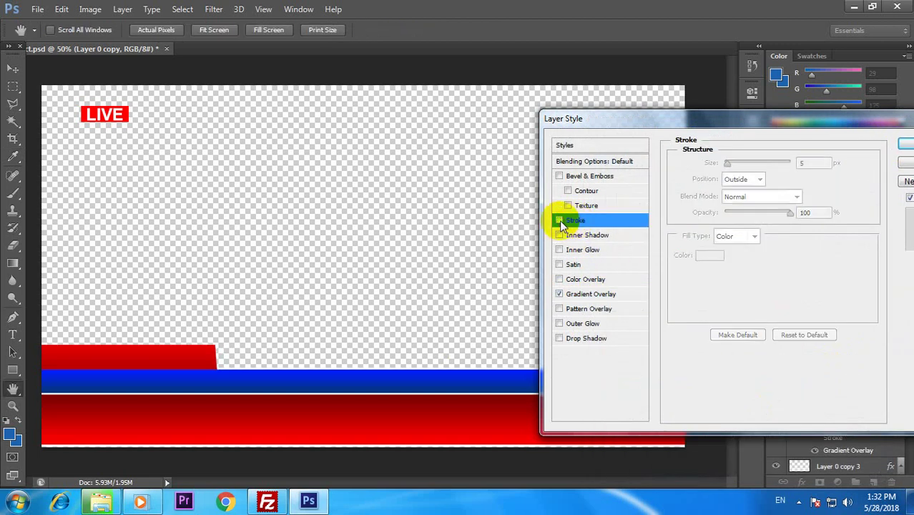
pyautogui.click(904, 146)
pyautogui.click(219, 345)
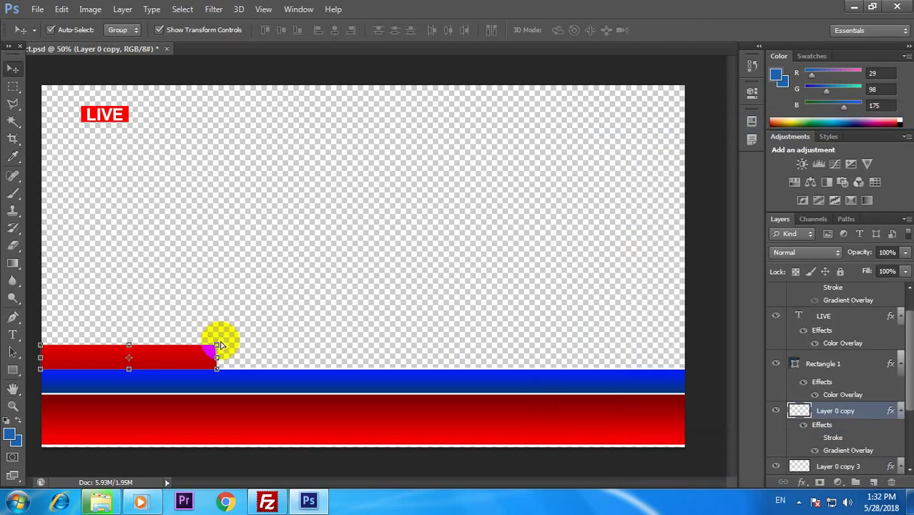
# Step: Shorten the red bar on the blue strip and skew its upper-right corner inward to give it a slanted end
pyautogui.moveTo(218, 346); pyautogui.dragTo(164, 356)
pyautogui.press('Return')
pyautogui.press('Return')
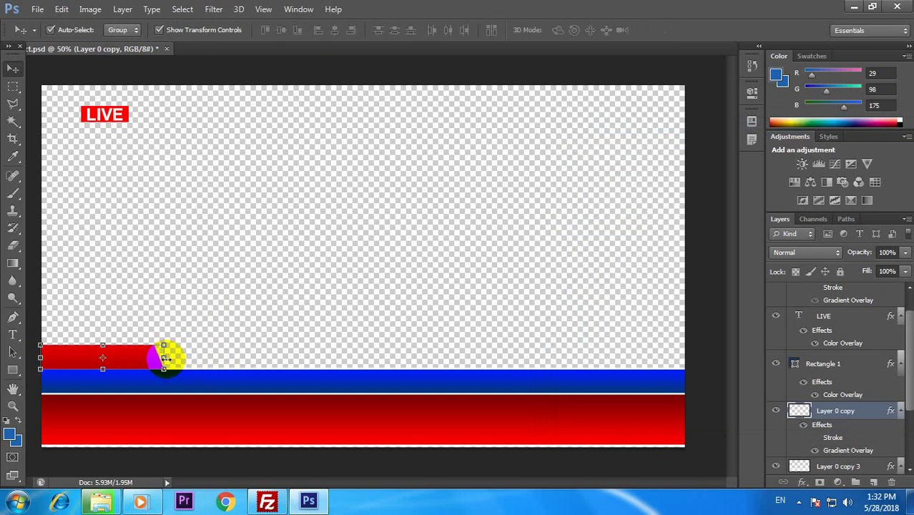
# Step: Duplicate the red bar, stack the copy directly above the original, and shift the lower bar to the right
pyautogui.moveTo(116, 358)
pyautogui.mouseDown()
pyautogui.moveTo(114, 334)
pyautogui.moveTo(111, 355)
pyautogui.mouseUp()
pyautogui.click(100, 366)
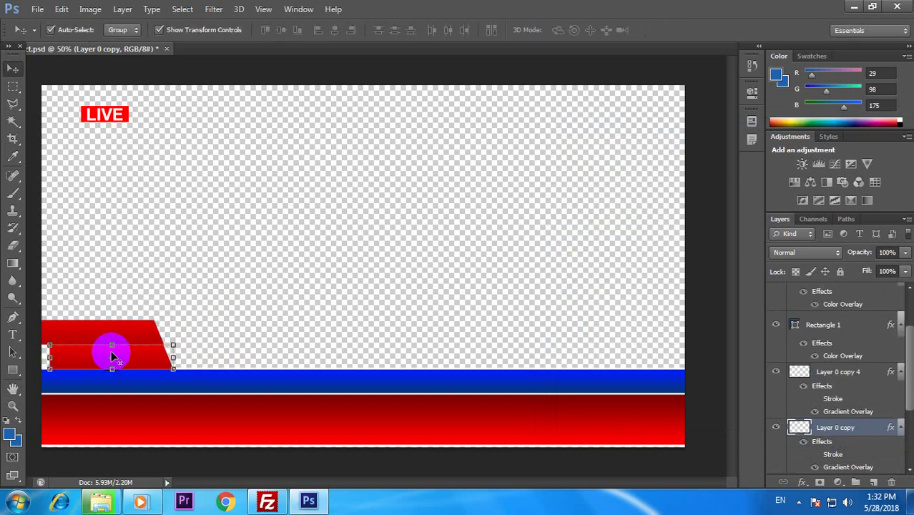
pyautogui.hotkey('shift', 'Right')
pyautogui.hotkey('shift', 'Right')
pyautogui.hotkey('shift', 'Right')
pyautogui.hotkey('shift', 'Right')
pyautogui.hotkey('shift', 'Right')
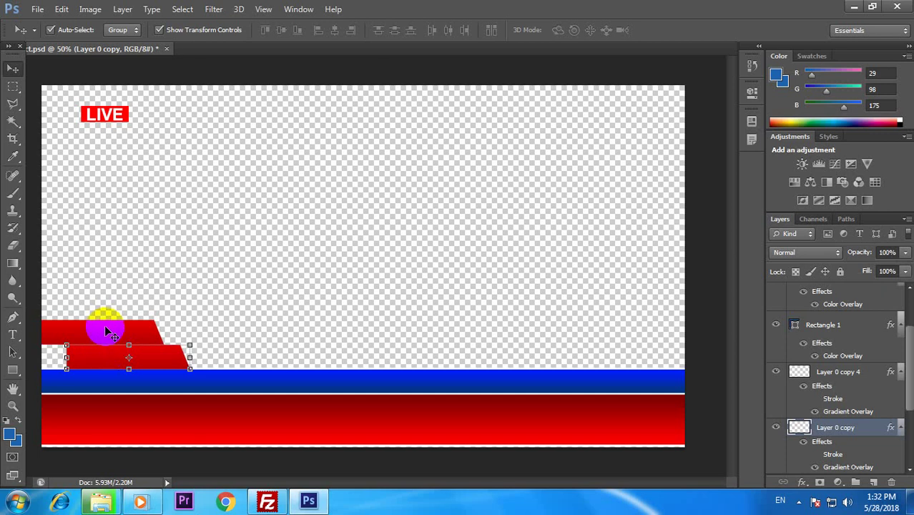
pyautogui.click(106, 326)
pyautogui.hotkey('ctrl', 't')
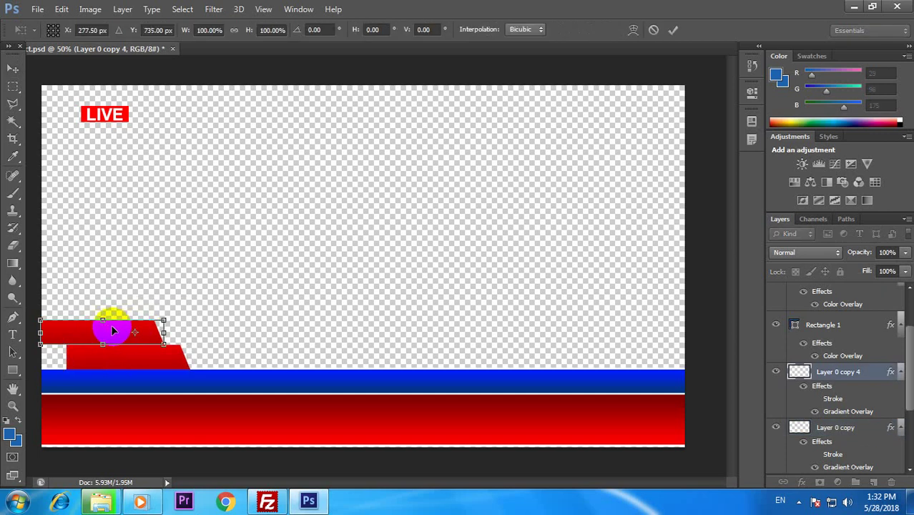
pyautogui.click(13, 68)
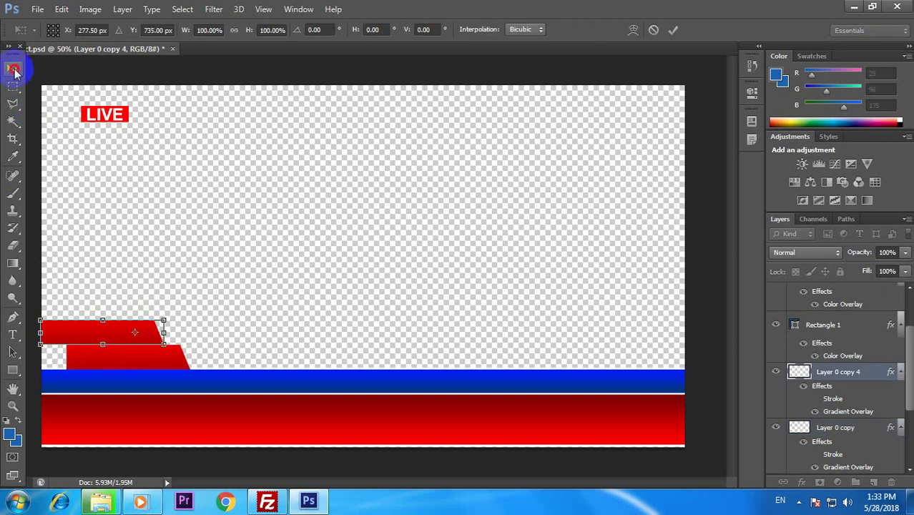
pyautogui.click(411, 197)
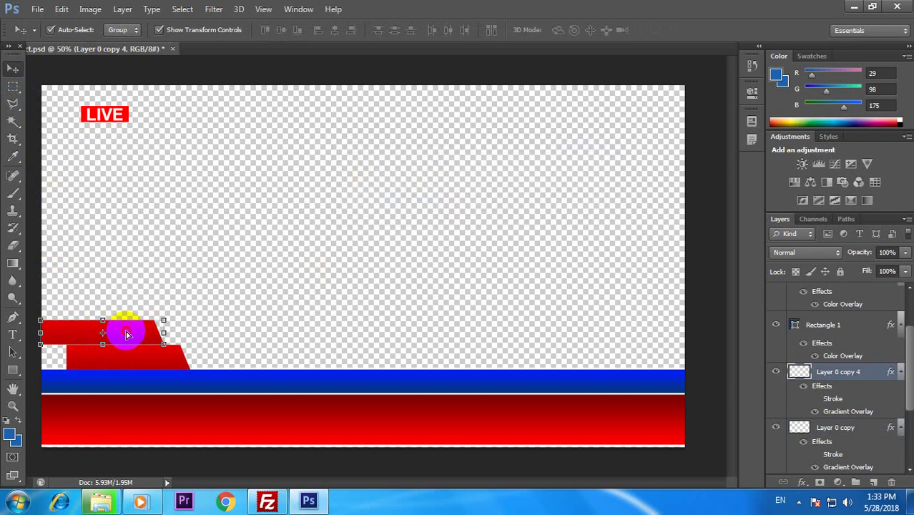
# Step: Move the upper red bar slightly right and stretch it a little taller above the lower bar
pyautogui.moveTo(128, 327)
pyautogui.mouseDown()
pyautogui.moveTo(143, 330)
pyautogui.moveTo(116, 317)
pyautogui.mouseUp()
pyautogui.hotkey('ctrl', 't')
pyautogui.press('Return')
# Step: Mirror the lower red bar horizontally so its slanted end faces left, and place it at the canvas's left edge
pyautogui.click(139, 362)
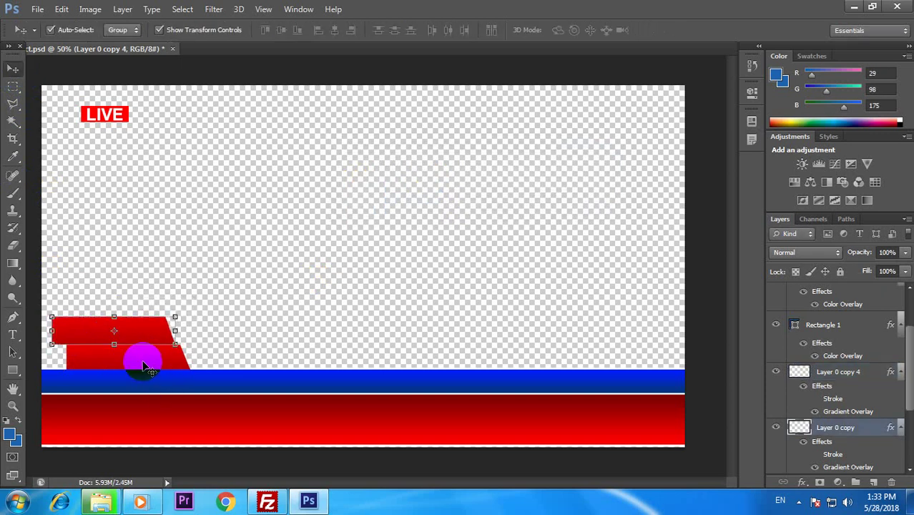
pyautogui.moveTo(191, 356); pyautogui.dragTo(87, 355)
pyautogui.press('Return')
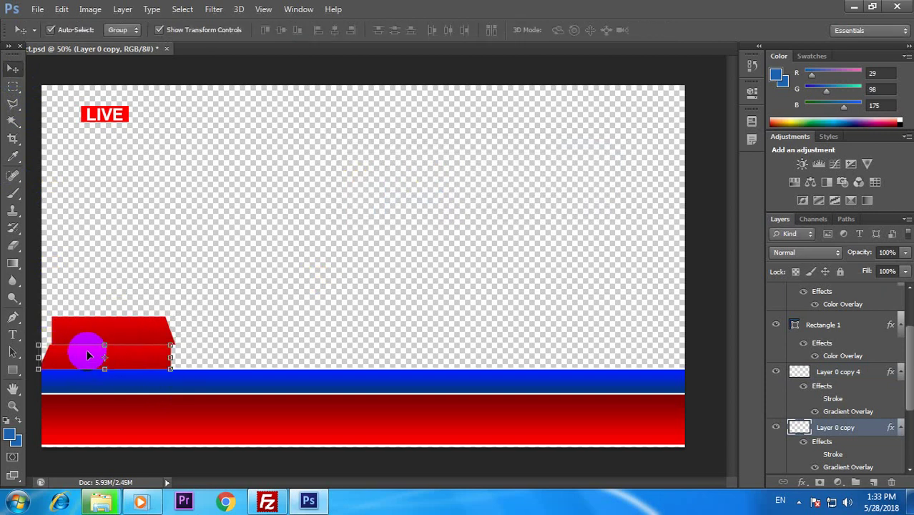
# Step: Nudge the upper red bar slightly left above the mirrored bar
pyautogui.click(93, 329)
pyautogui.press('Return')
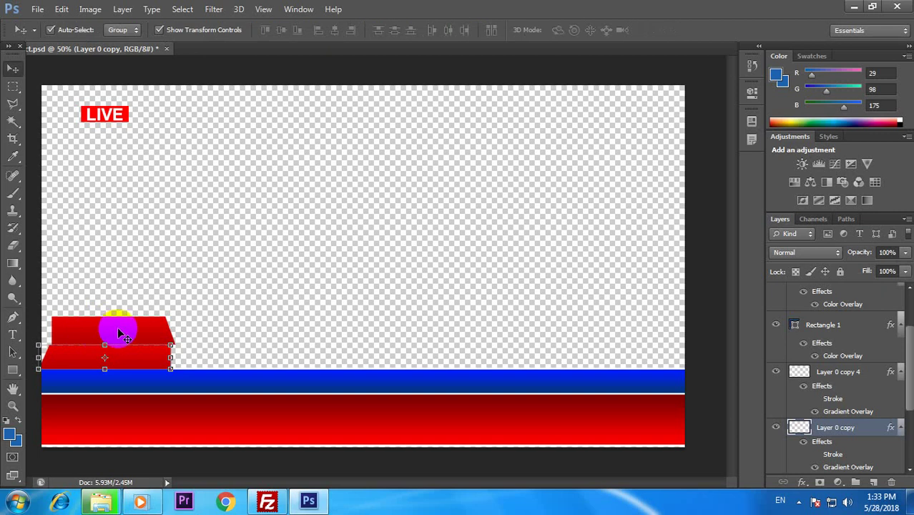
pyautogui.moveTo(123, 329); pyautogui.dragTo(117, 330)
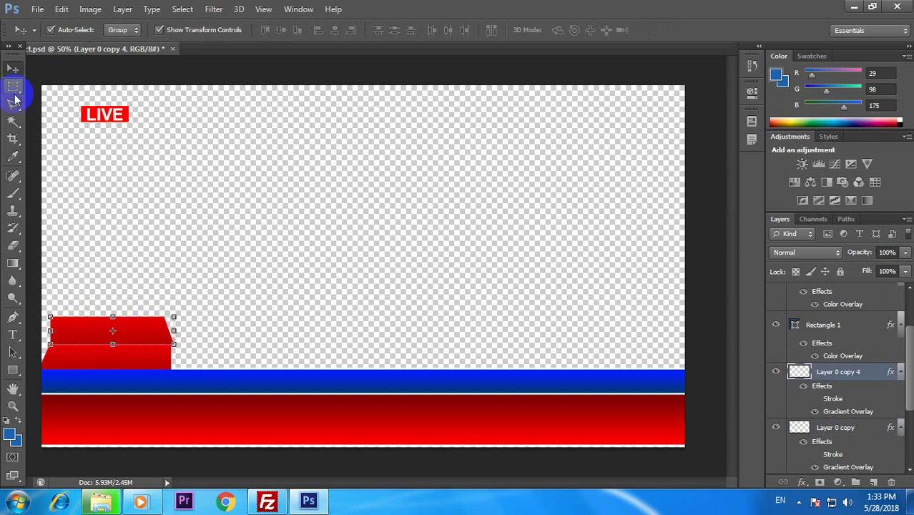
# Step: Move the mirrored red bar down onto the left end of the large red strip and scale its height to 175.68%
pyautogui.click(13, 86)
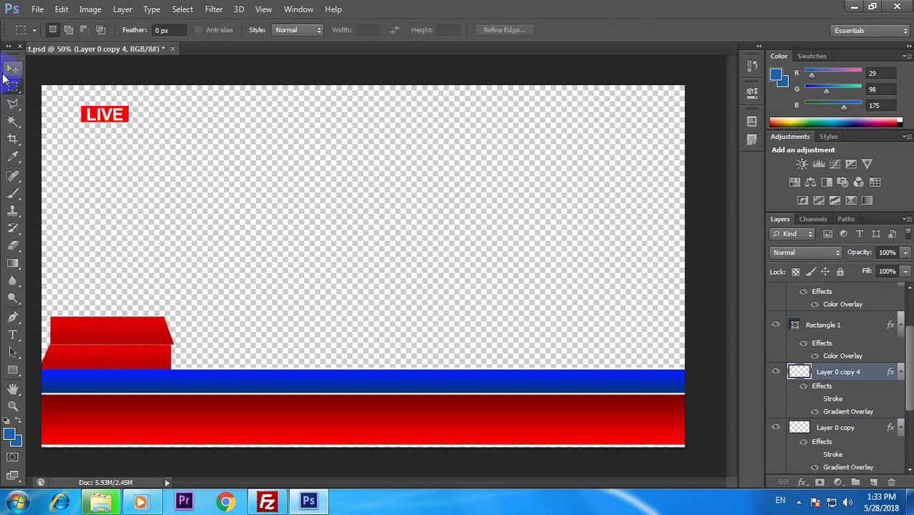
pyautogui.click(13, 69)
pyautogui.moveTo(115, 359); pyautogui.dragTo(122, 409)
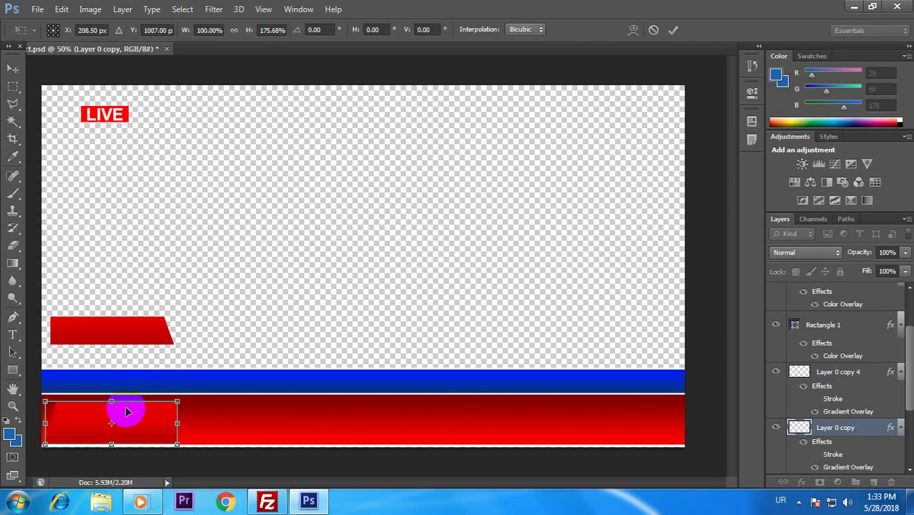
pyautogui.press('Return')
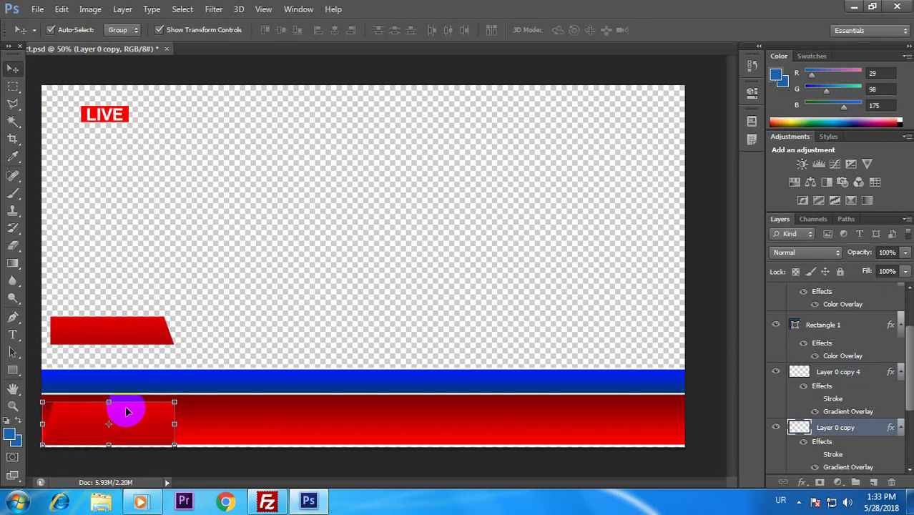
# Step: Move the remaining upper red bar down over the blue strip and stretch it taller to overlap the mirrored bar
pyautogui.moveTo(119, 336); pyautogui.dragTo(115, 368)
pyautogui.hotkey('ctrl', 't')
pyautogui.doubleClick(115, 368)
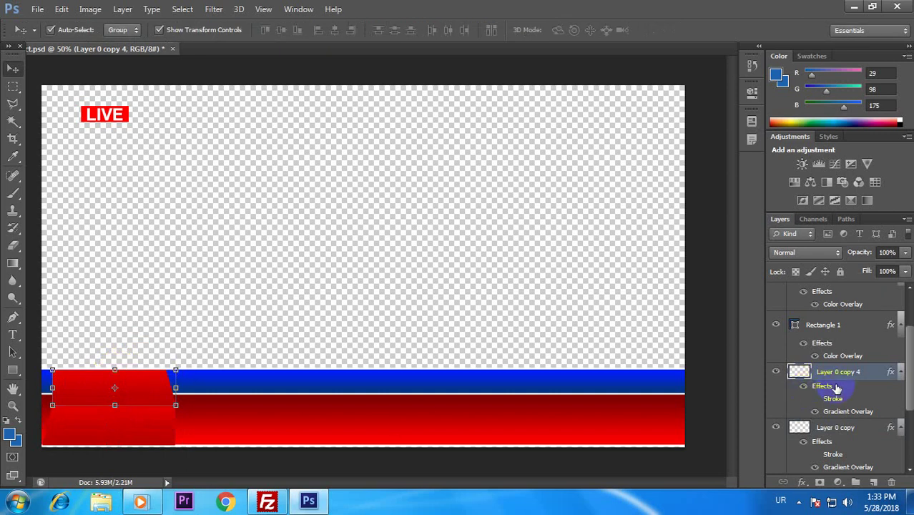
# Step: Add a colour stop at location 1% to the upper bar's Gradient Overlay and set it to blue 001eff
pyautogui.doubleClick(871, 381)
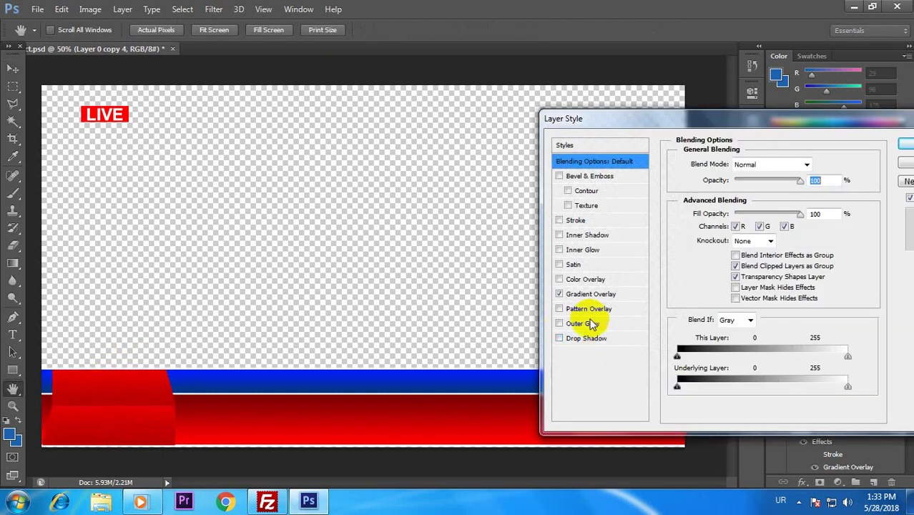
pyautogui.click(583, 294)
pyautogui.click(726, 193)
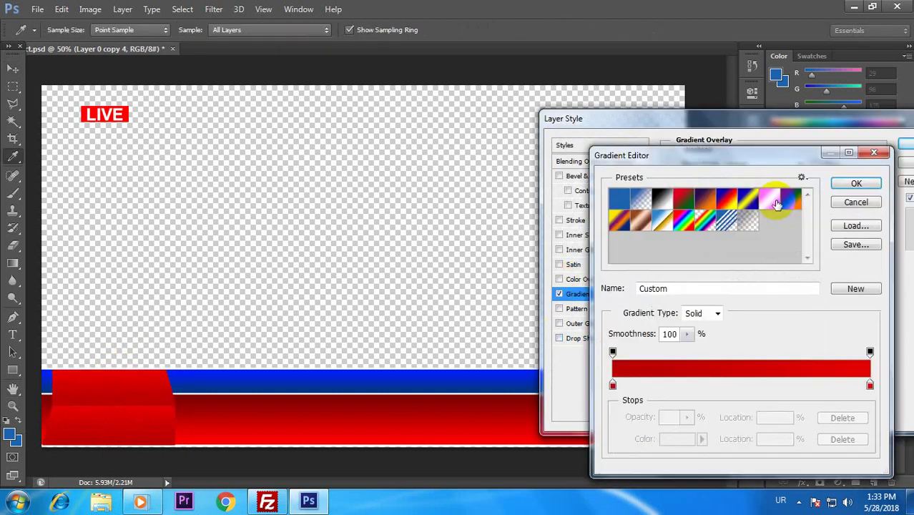
pyautogui.click(613, 386)
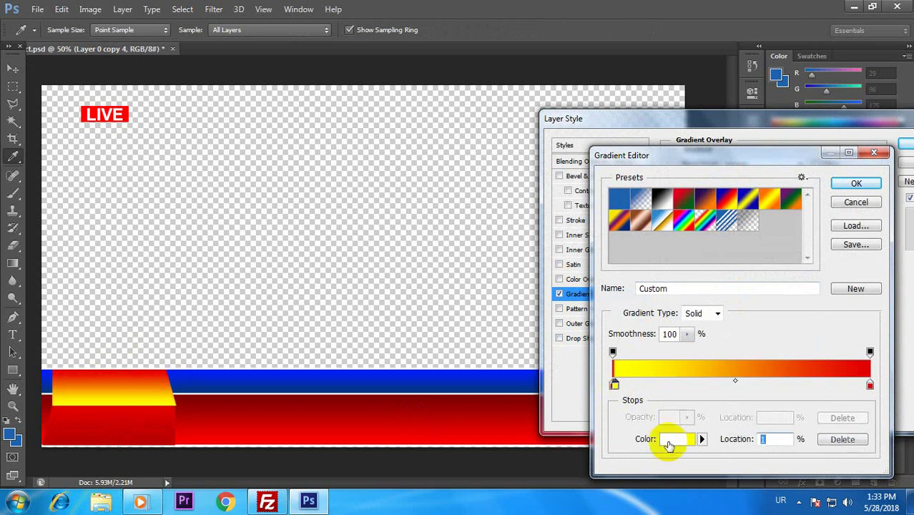
pyautogui.click(676, 439)
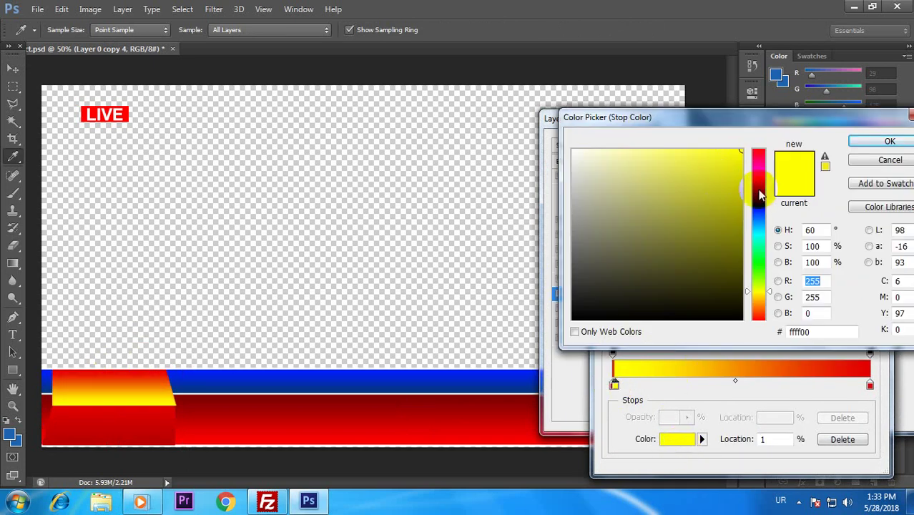
pyautogui.moveTo(758, 199); pyautogui.dragTo(731, 208)
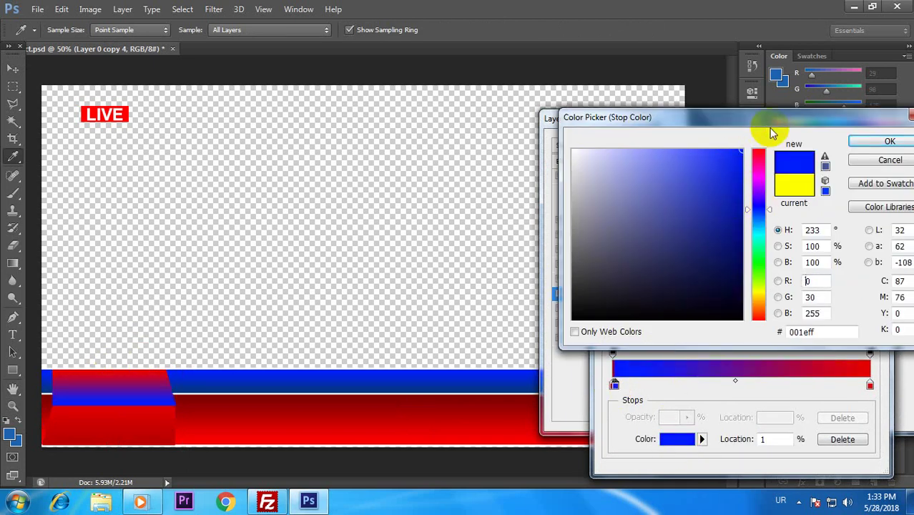
pyautogui.click(868, 142)
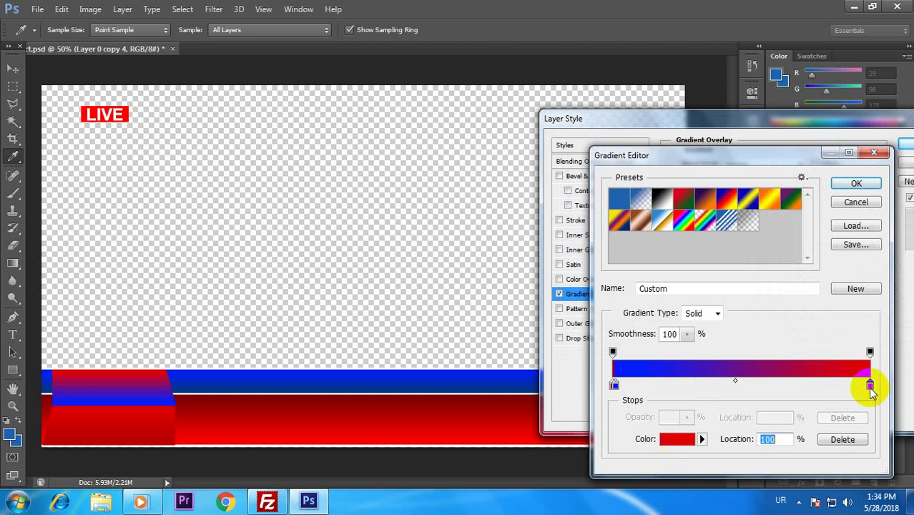
# Step: Set the gradient's colour stop at location 100% to violet-blue 3000ff, enable the white stroke and apply the layer style
pyautogui.click(669, 439)
pyautogui.click(599, 165)
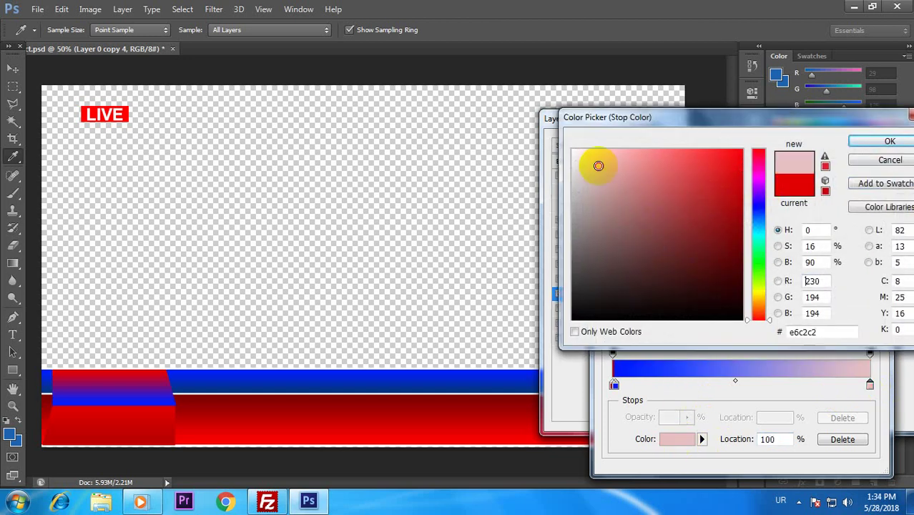
pyautogui.click(690, 192)
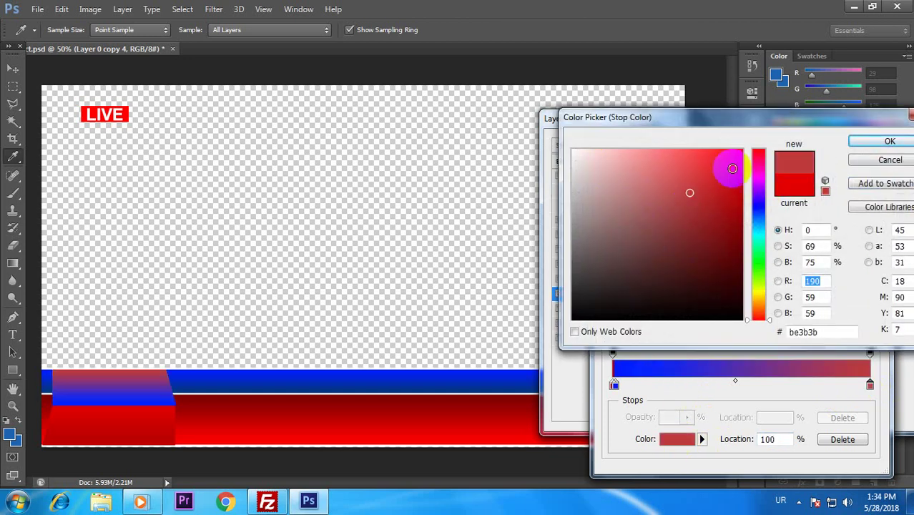
pyautogui.click(742, 150)
pyautogui.click(756, 201)
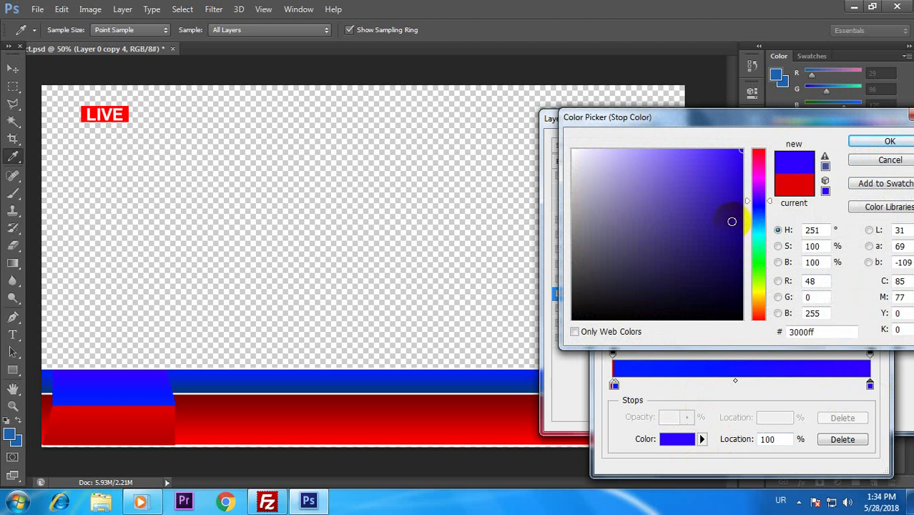
pyautogui.click(865, 143)
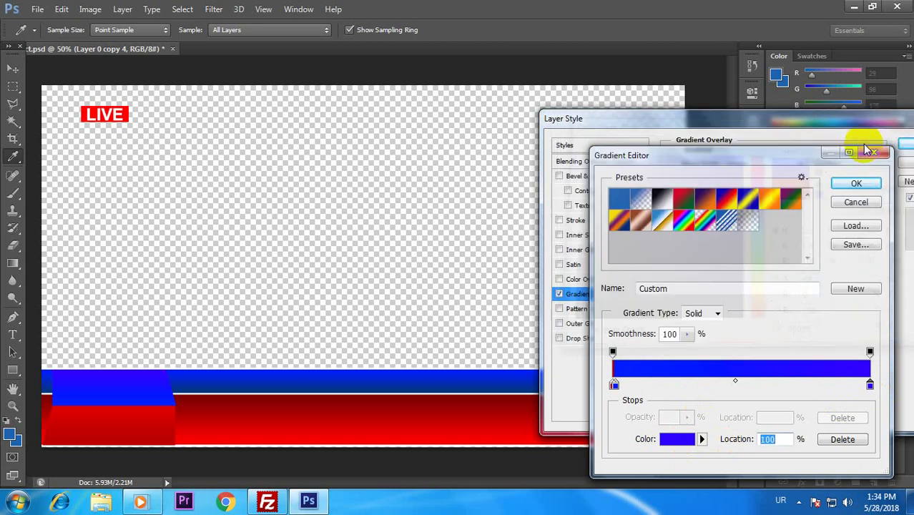
pyautogui.click(859, 181)
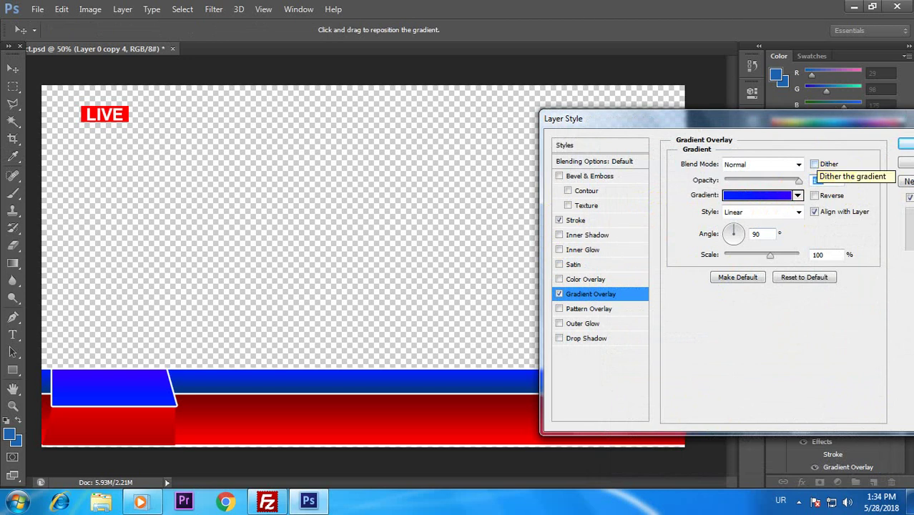
pyautogui.click(904, 145)
# Step: Reduce the height of the blue tag from its upper edge and of the mirrored red tag from its lower edge
pyautogui.moveTo(117, 368); pyautogui.dragTo(121, 381)
pyautogui.press('Return')
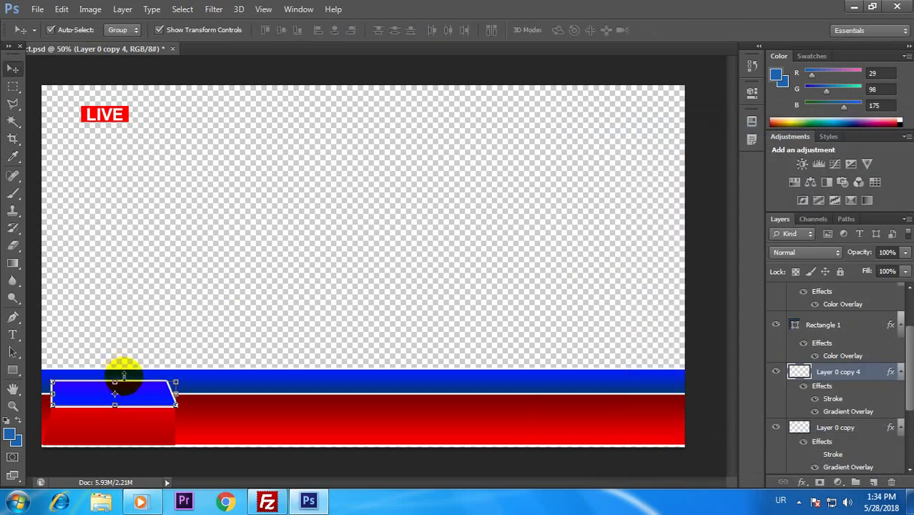
pyautogui.click(127, 435)
pyautogui.moveTo(108, 445); pyautogui.dragTo(106, 434)
pyautogui.press('Return')
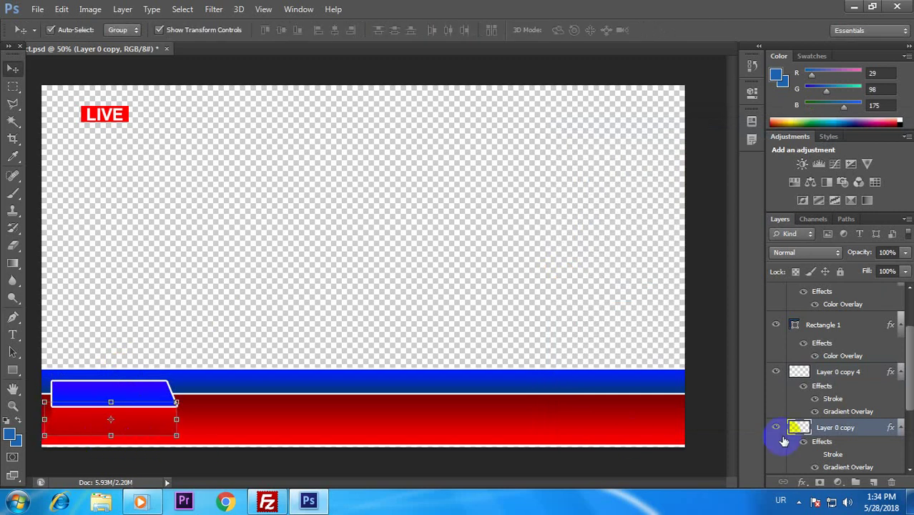
# Step: Enable the white stroke in the layer style of the mirrored red tag
pyautogui.doubleClick(873, 430)
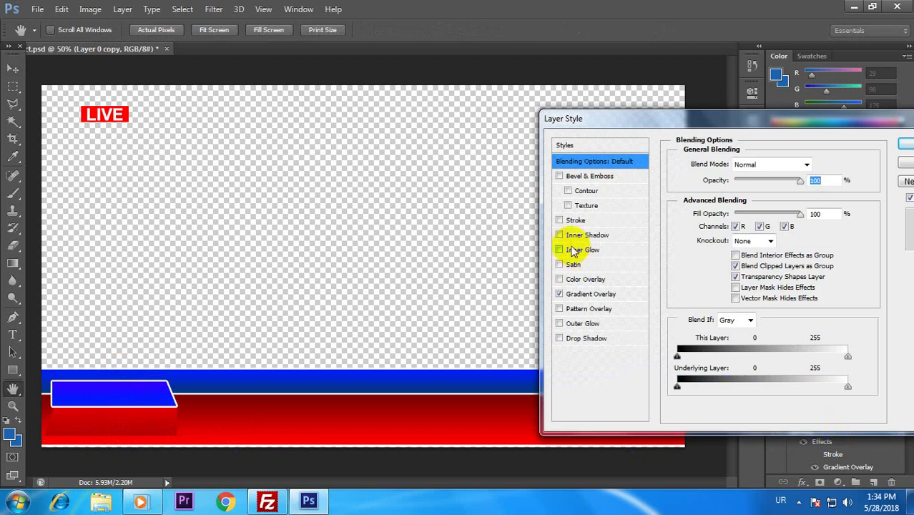
pyautogui.click(560, 220)
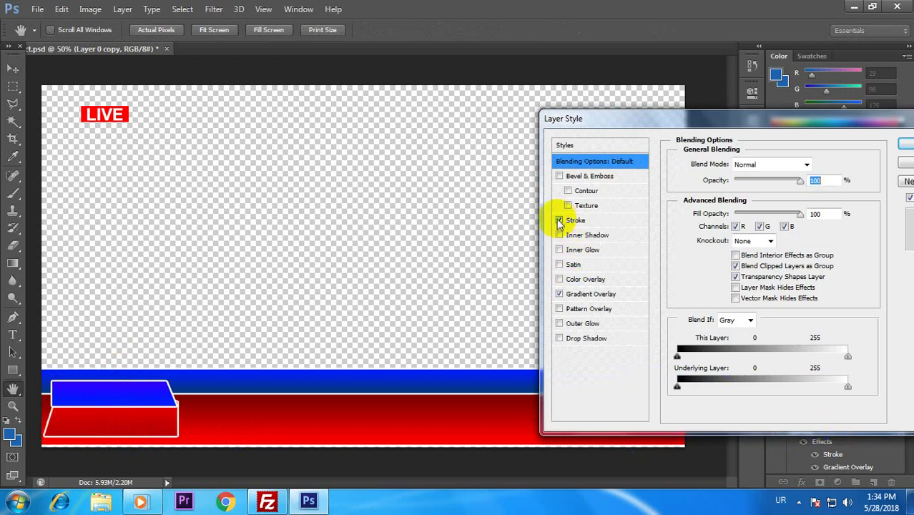
pyautogui.click(905, 145)
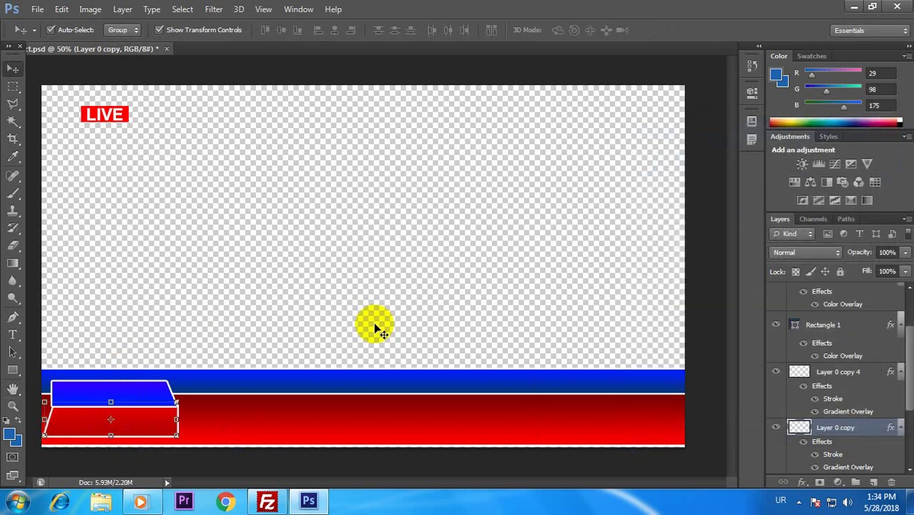
# Step: Scale the mirrored red tag's width to 95.47% from its right side and apply the transformation
pyautogui.moveTo(177, 421); pyautogui.dragTo(171, 421)
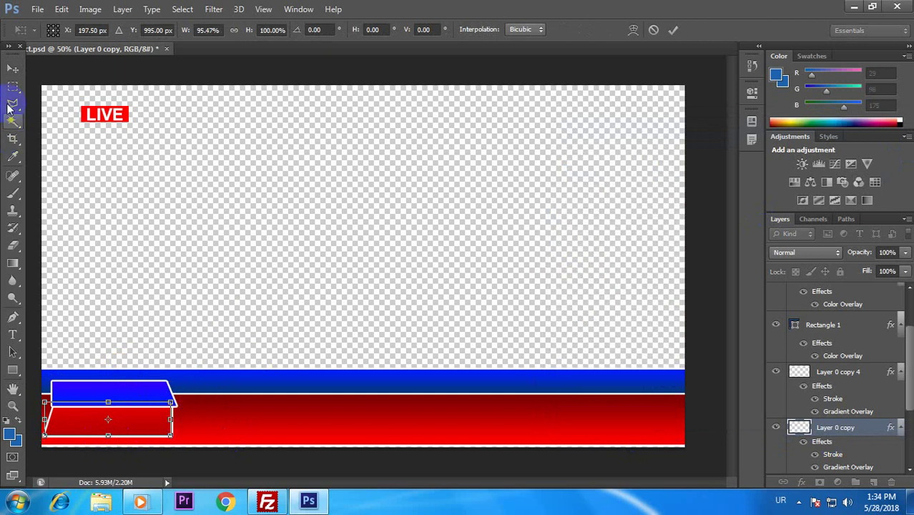
pyautogui.click(13, 70)
pyautogui.click(390, 198)
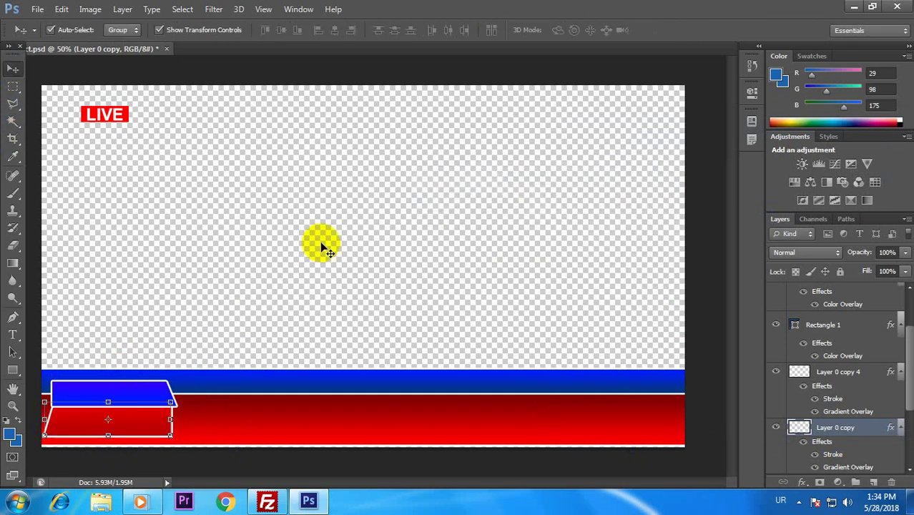
# Step: Move the red tag right so it sits offset beneath the blue tag, and select the blue tag
pyautogui.moveTo(115, 421); pyautogui.dragTo(140, 421)
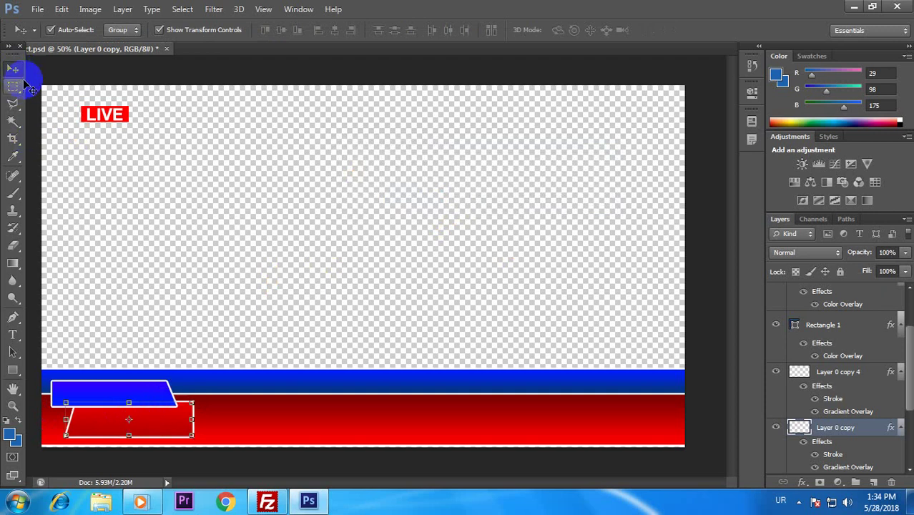
pyautogui.click(265, 315)
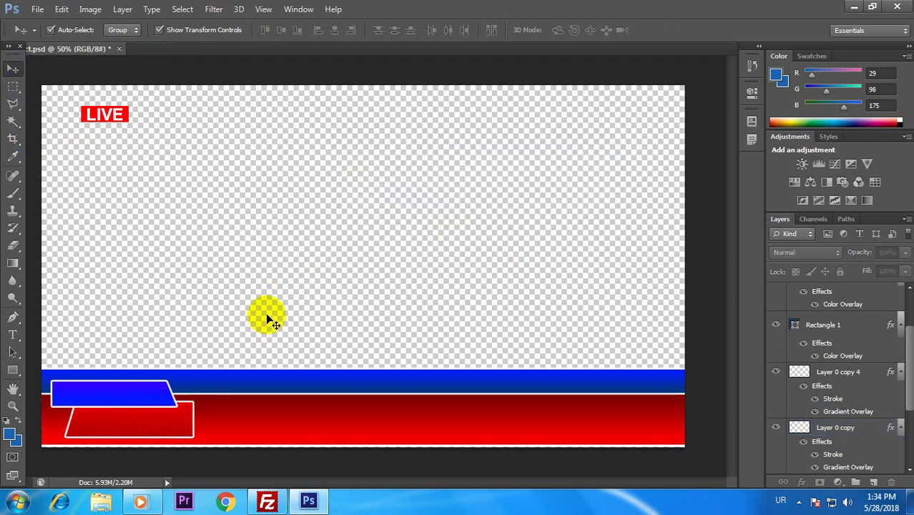
pyautogui.click(143, 401)
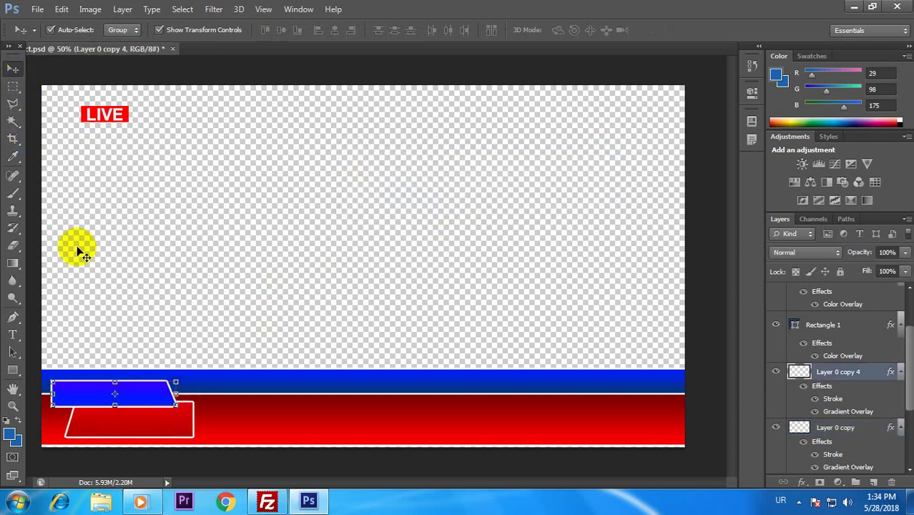
# Step: Start a new text layer on the blue tag for the word BREAKING
pyautogui.click(13, 91)
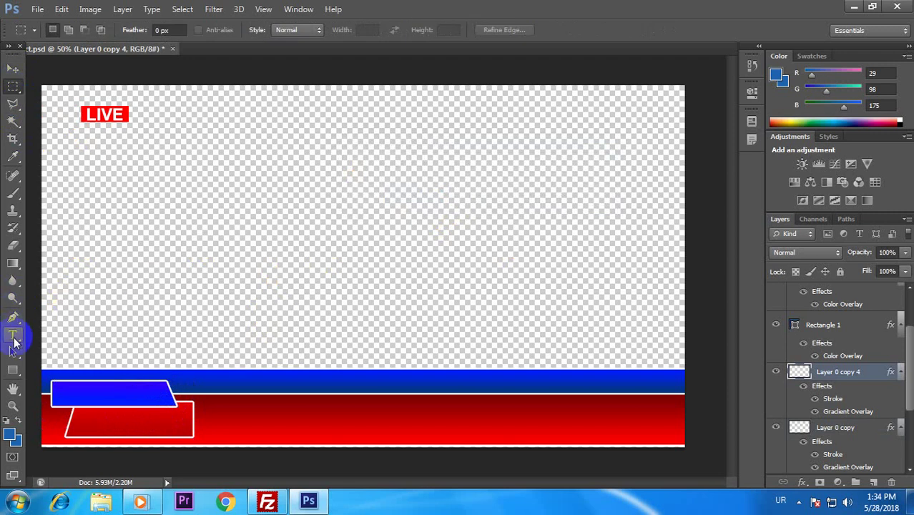
pyautogui.click(13, 334)
pyautogui.click(82, 389)
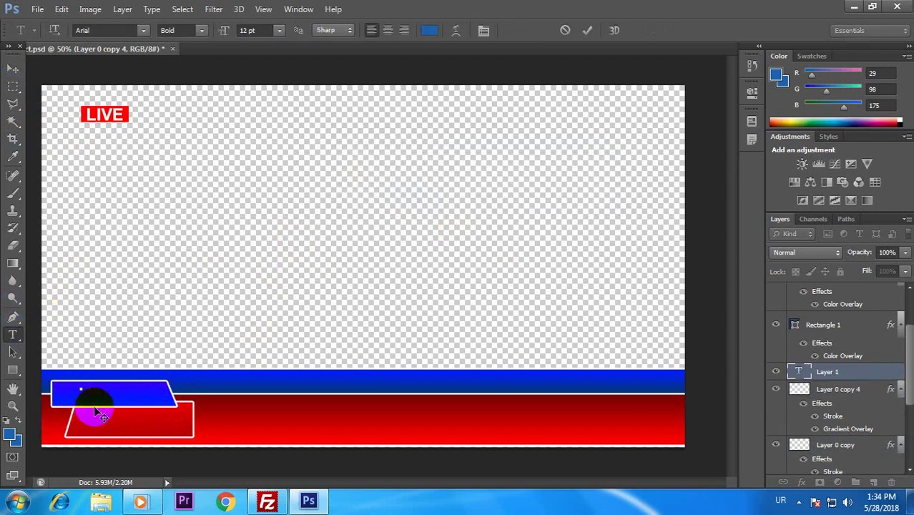
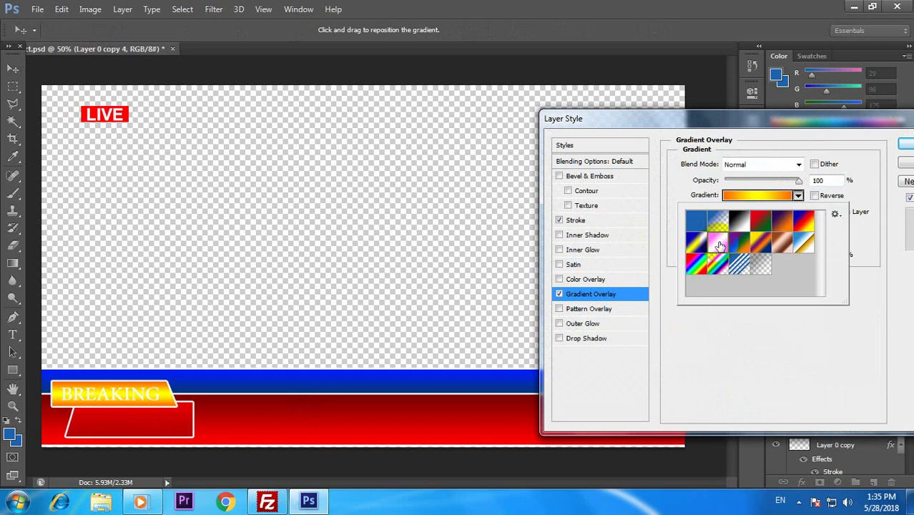
# Step: Make the tag's gradient overlay solid yellow by moving the yellow stop to location 0% and removing the orange end stop
pyautogui.click(726, 252)
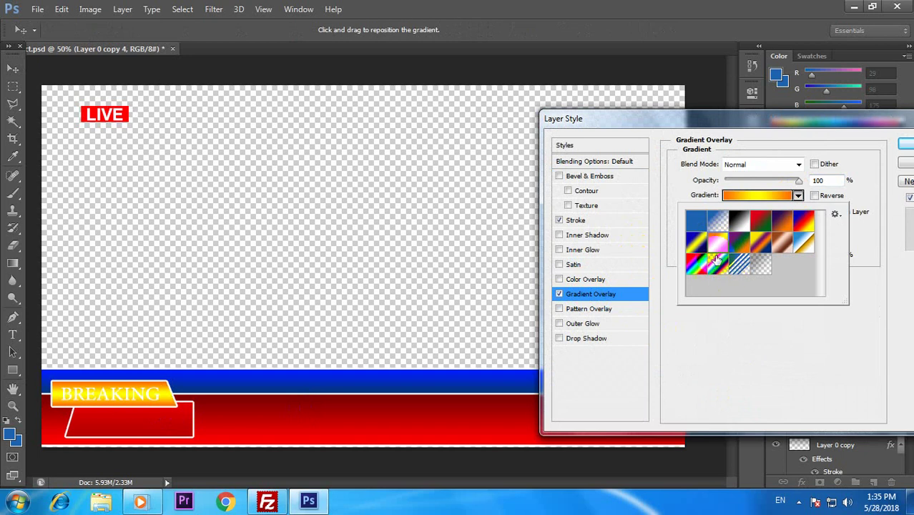
pyautogui.click(772, 193)
pyautogui.click(808, 159)
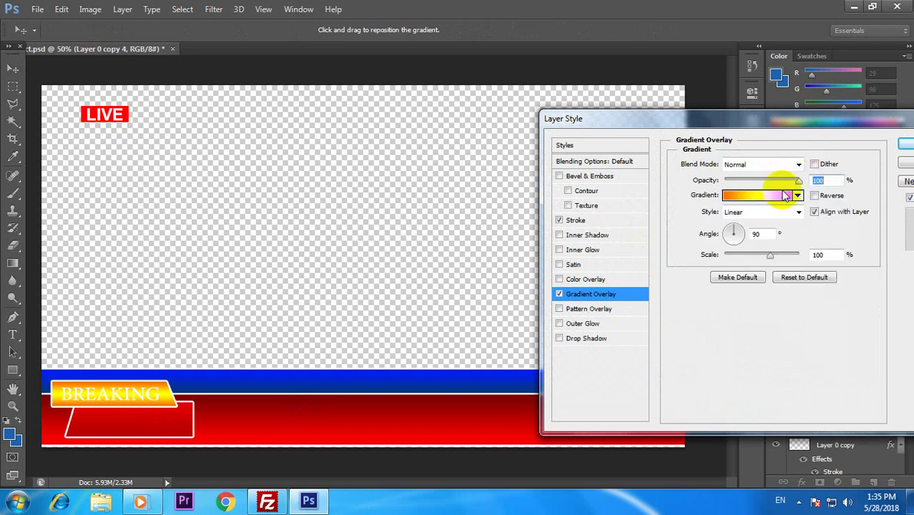
pyautogui.click(750, 195)
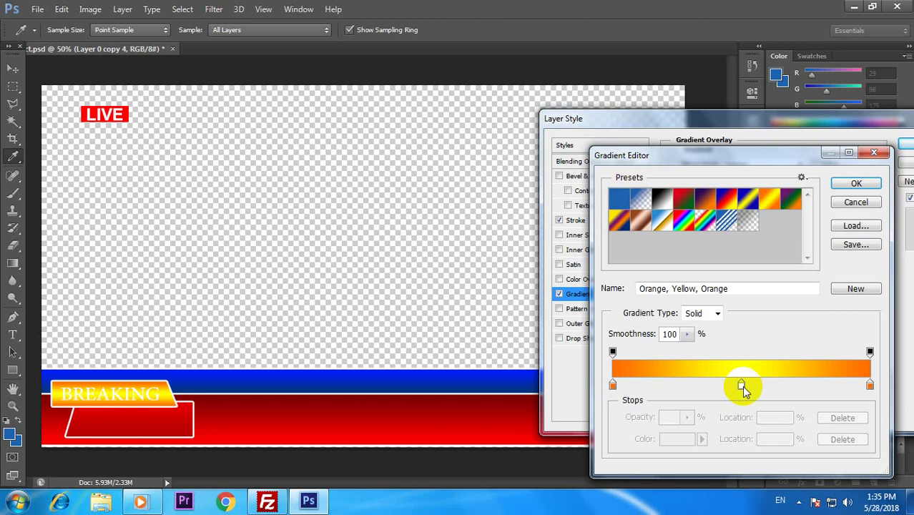
pyautogui.moveTo(741, 385); pyautogui.dragTo(606, 383)
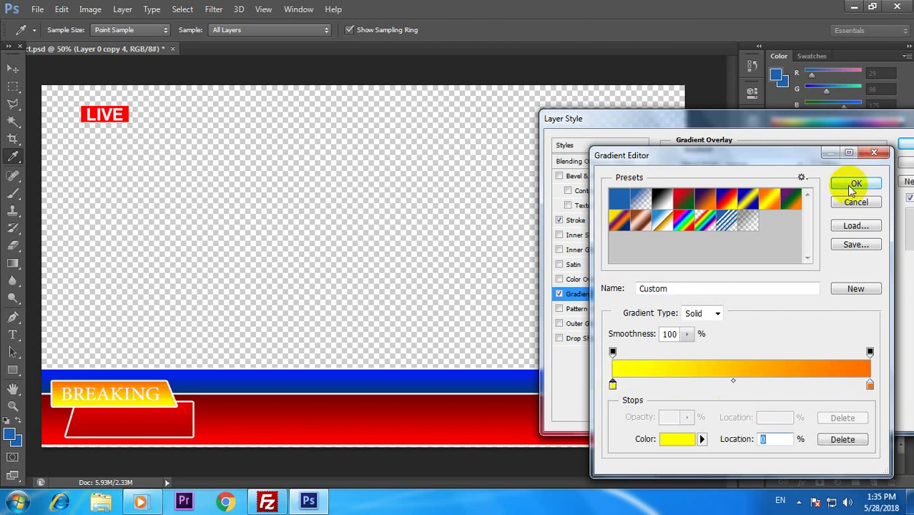
pyautogui.moveTo(871, 386); pyautogui.dragTo(847, 411)
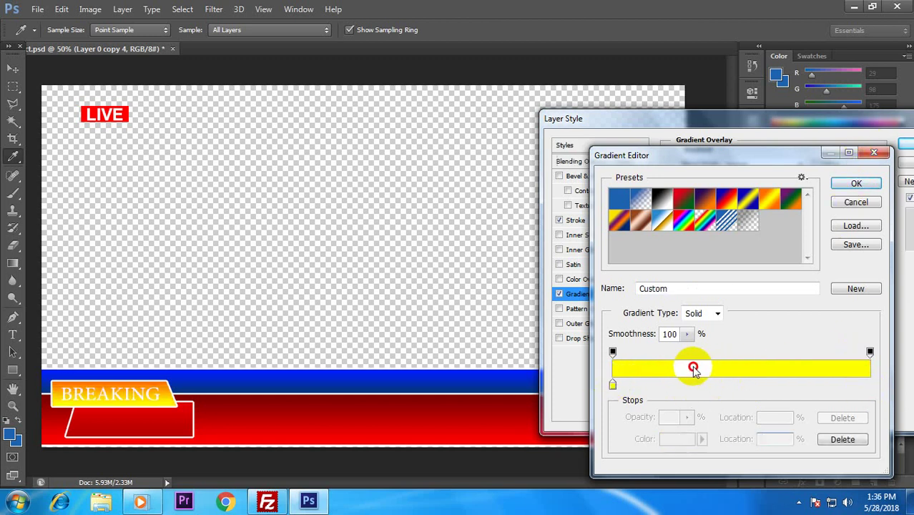
pyautogui.click(693, 369)
pyautogui.click(858, 183)
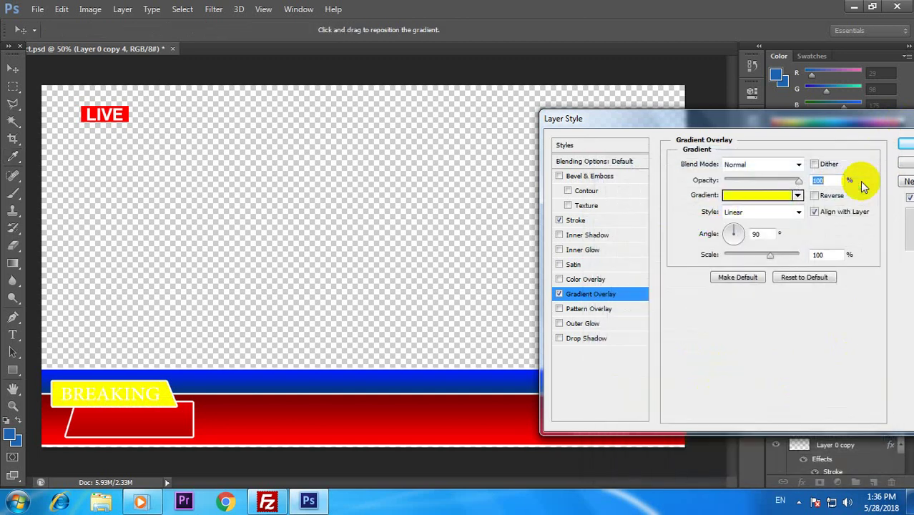
# Step: Set the yellow tag's stroke colour to white (ffffff) and apply the layer style
pyautogui.click(574, 220)
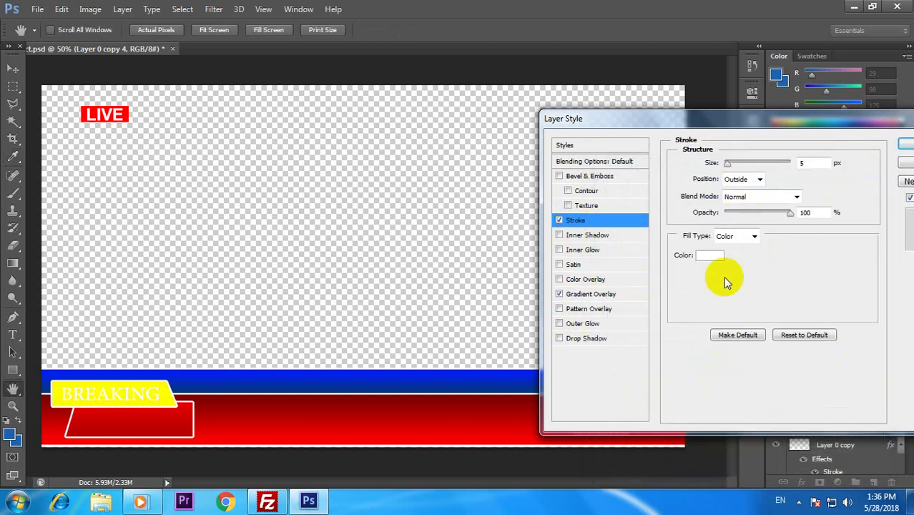
pyautogui.click(710, 256)
pyautogui.click(742, 150)
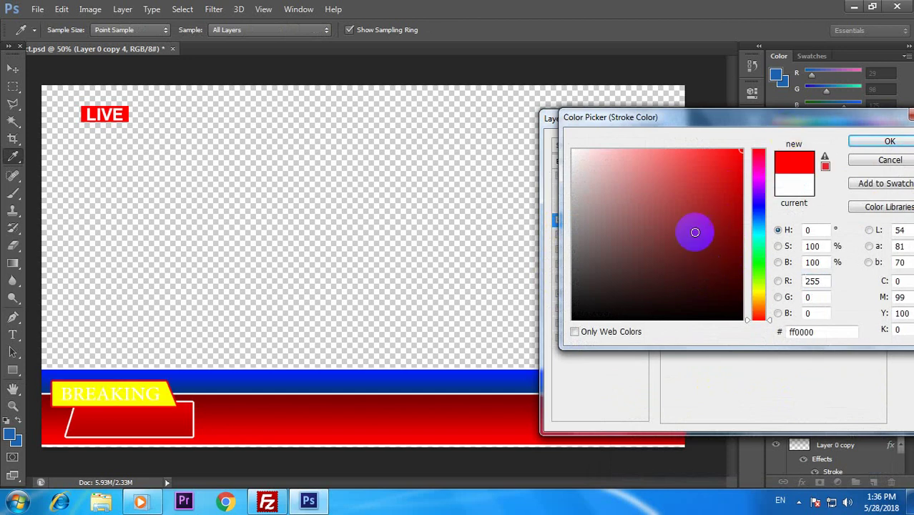
pyautogui.moveTo(694, 232); pyautogui.dragTo(461, 86)
pyautogui.moveTo(626, 196); pyautogui.dragTo(777, 345)
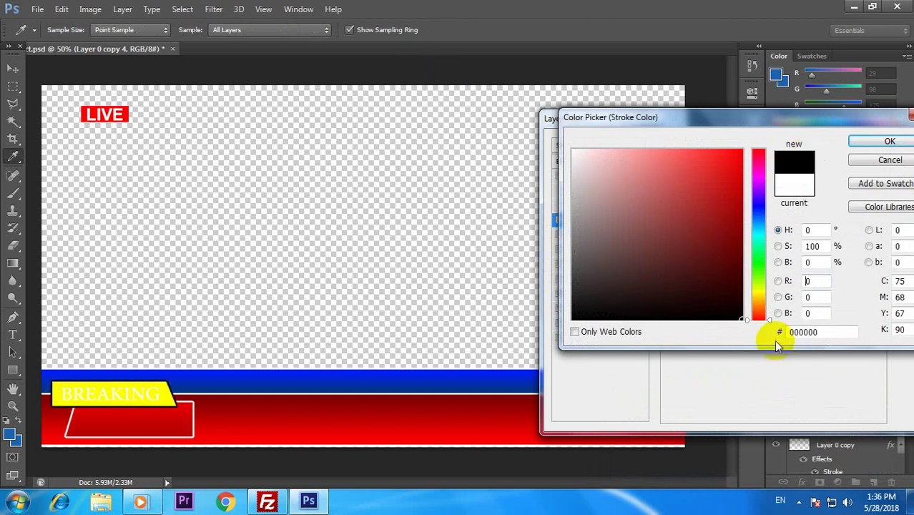
pyautogui.click(503, 108)
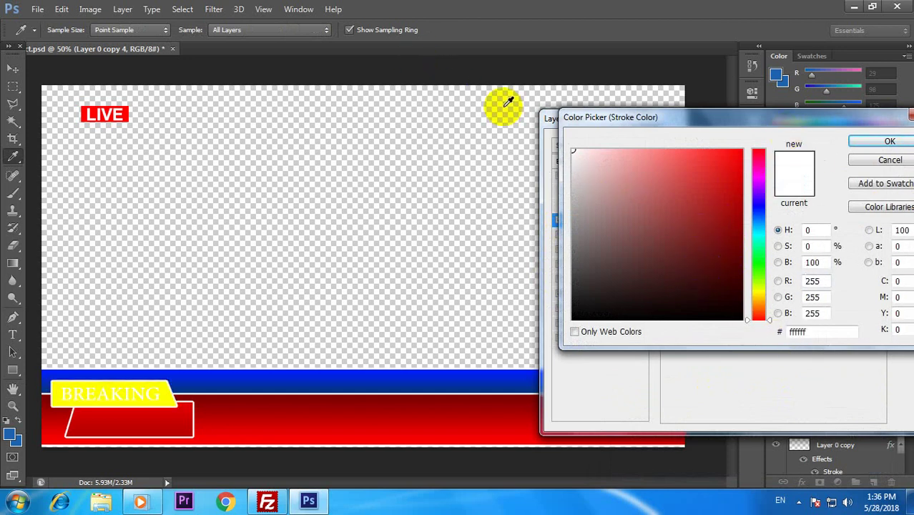
pyautogui.click(758, 261)
pyautogui.moveTo(722, 243)
pyautogui.mouseDown()
pyautogui.moveTo(767, 169)
pyautogui.moveTo(667, 306)
pyautogui.moveTo(483, 77)
pyautogui.mouseUp()
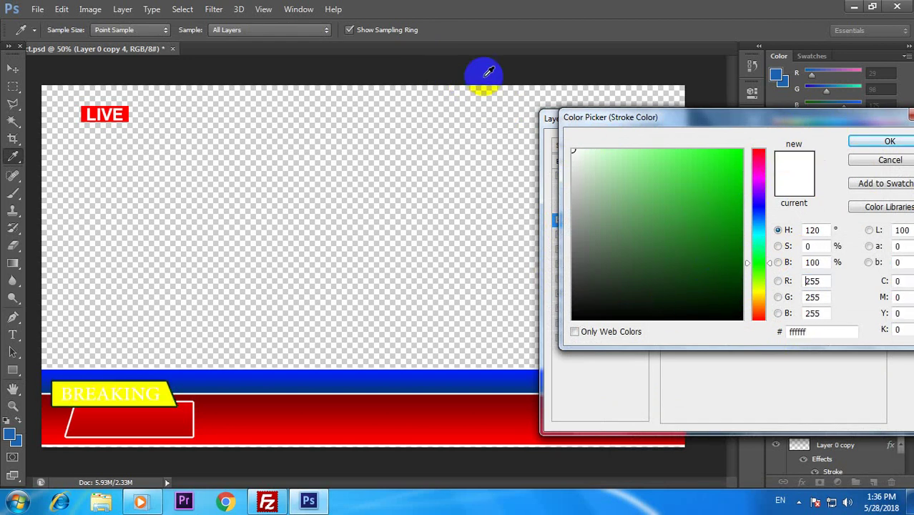
pyautogui.click(887, 139)
pyautogui.click(904, 147)
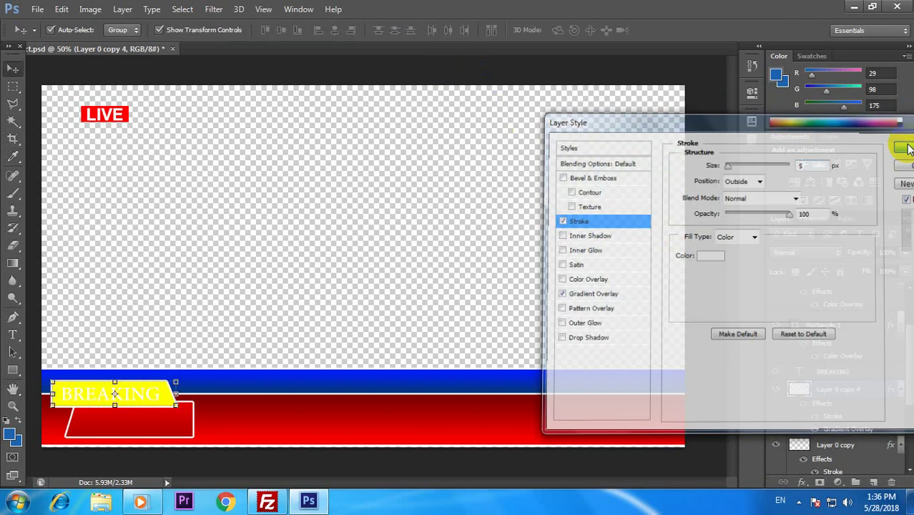
# Step: Add a black (000000) colour overlay to the BREAKING text layer and apply the layer style
pyautogui.click(841, 272)
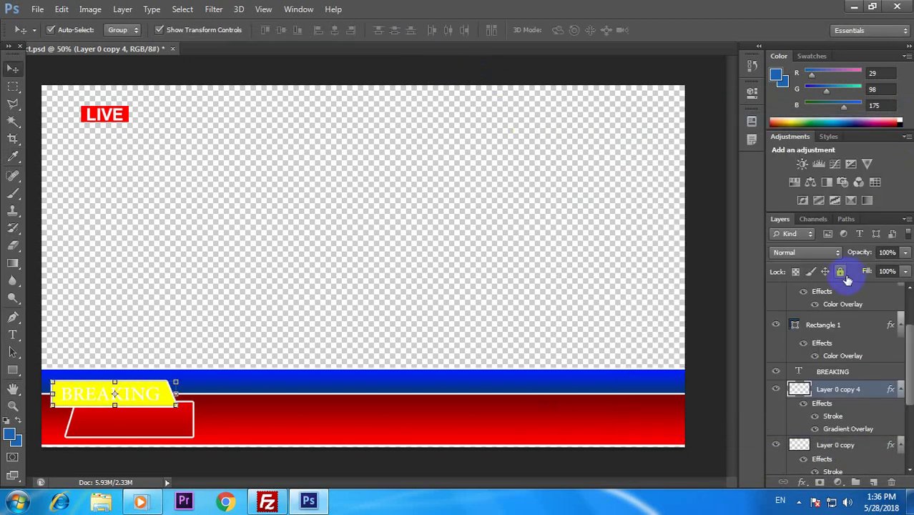
pyautogui.click(877, 373)
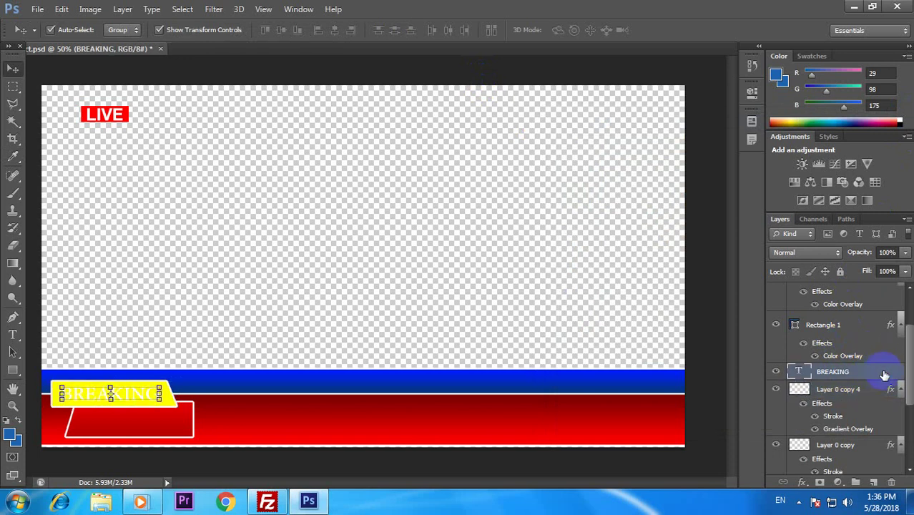
pyautogui.doubleClick(884, 373)
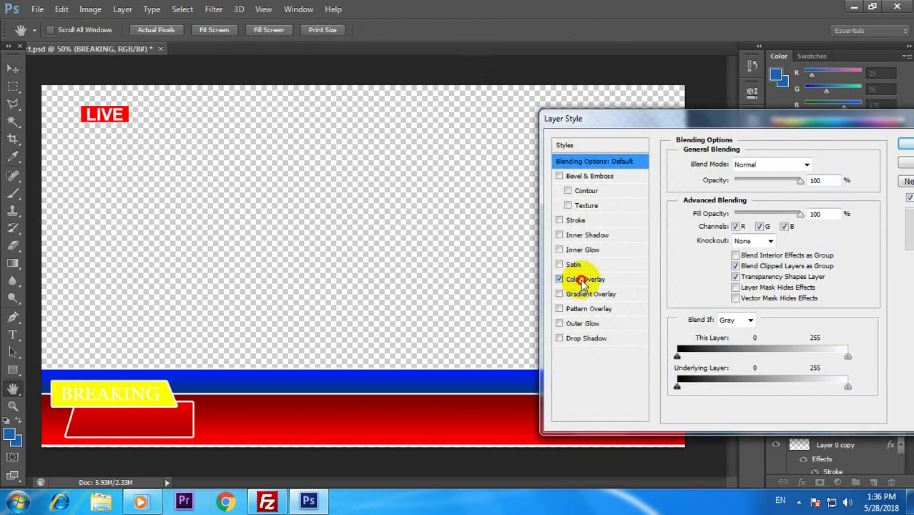
pyautogui.click(560, 280)
pyautogui.click(820, 169)
pyautogui.moveTo(604, 196); pyautogui.dragTo(530, 348)
pyautogui.click(889, 143)
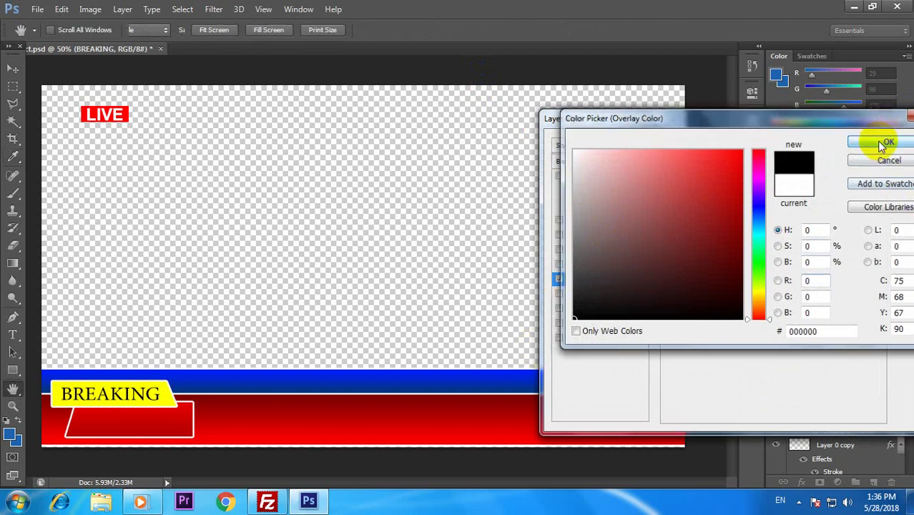
pyautogui.click(905, 144)
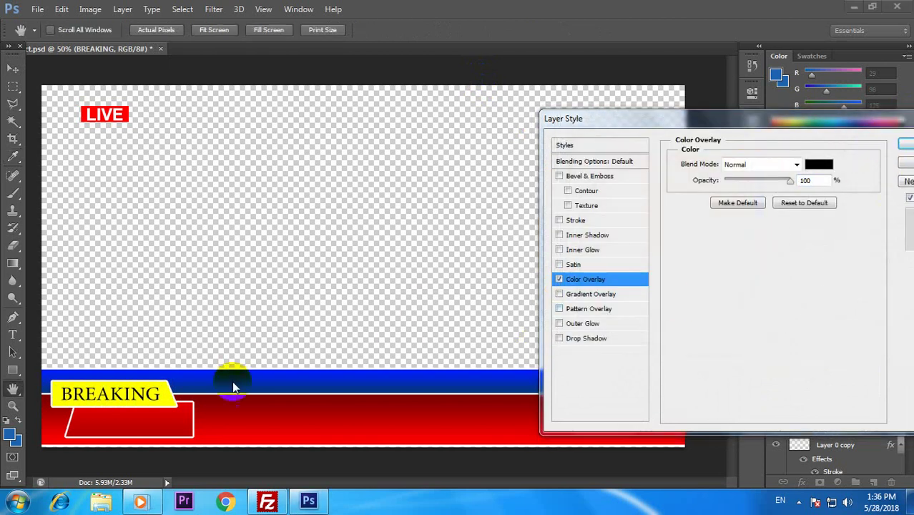
pyautogui.click(904, 151)
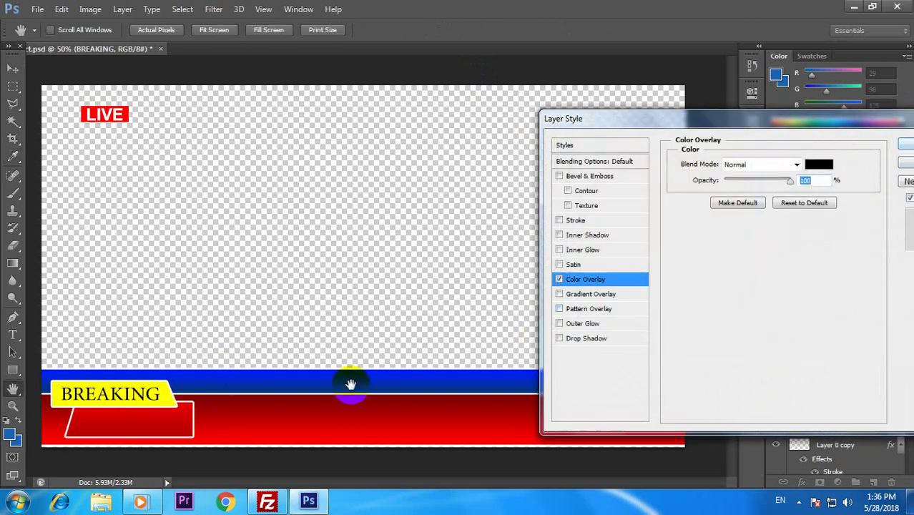
pyautogui.click(903, 144)
pyautogui.press('v')
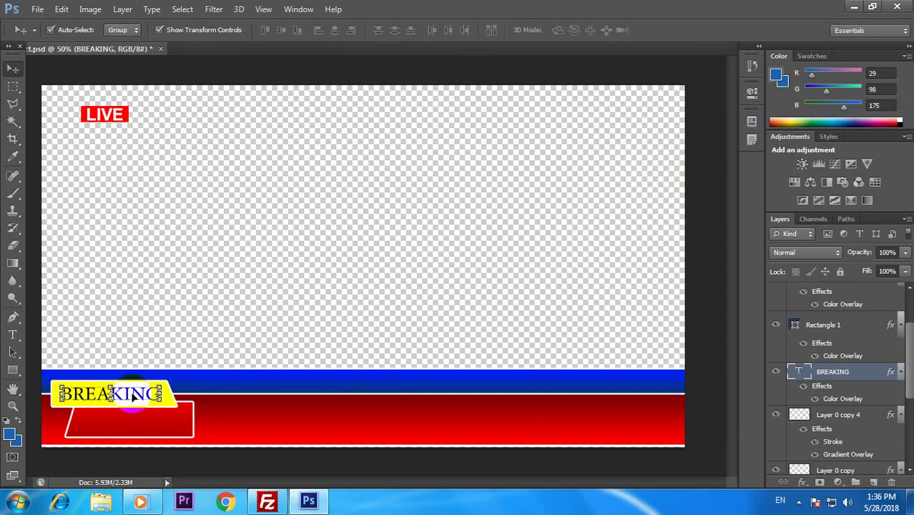
# Step: Change the font of the BREAKING text to Berlin Sans FB Demi
pyautogui.click(12, 334)
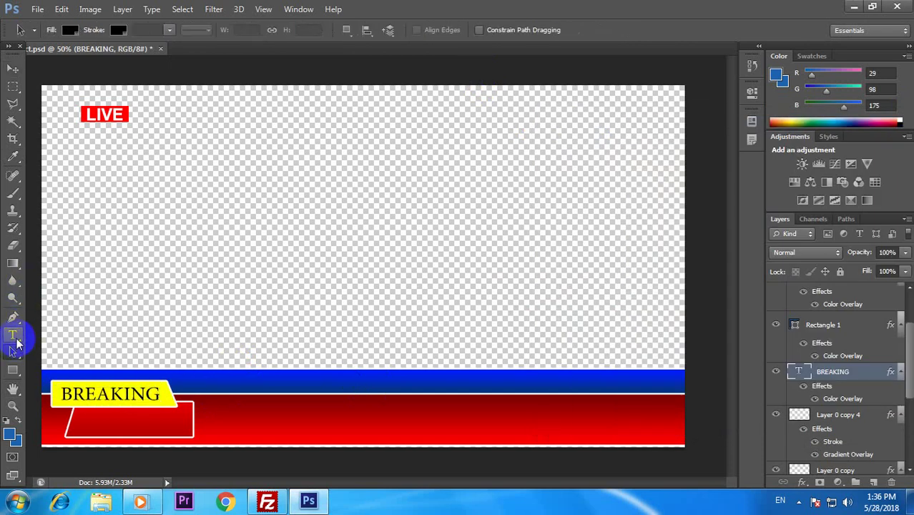
pyautogui.doubleClick(115, 388)
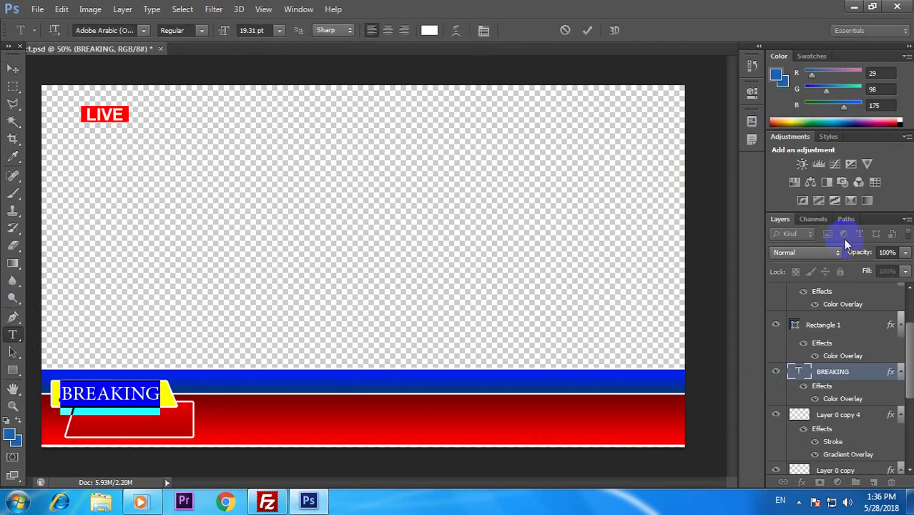
pyautogui.click(142, 31)
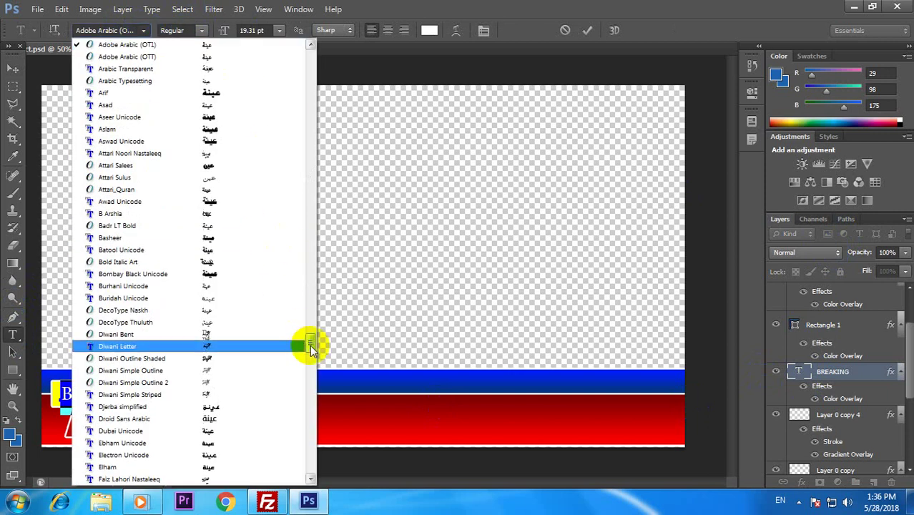
pyautogui.moveTo(312, 348); pyautogui.dragTo(301, 55)
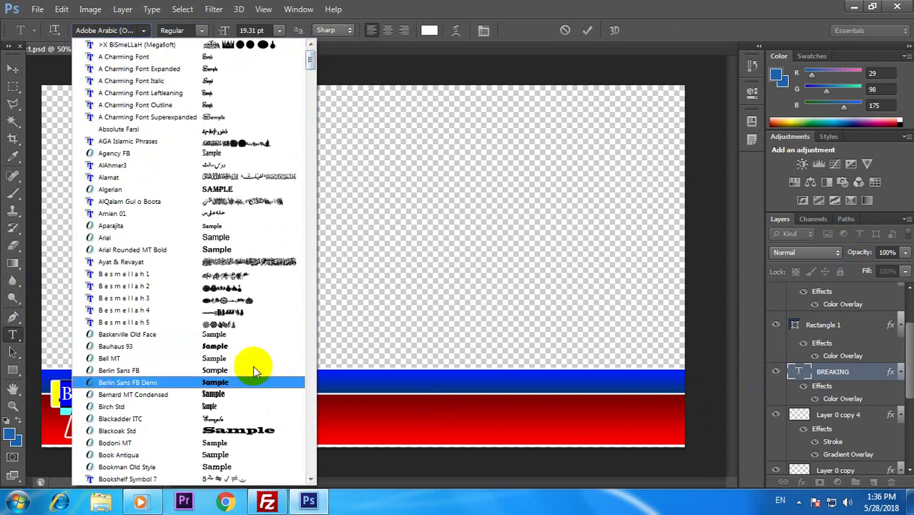
pyautogui.click(239, 382)
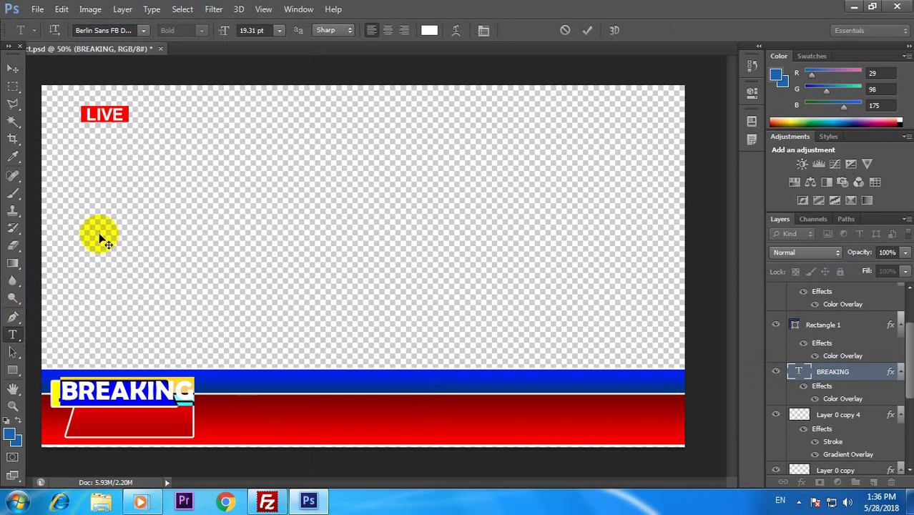
pyautogui.click(11, 70)
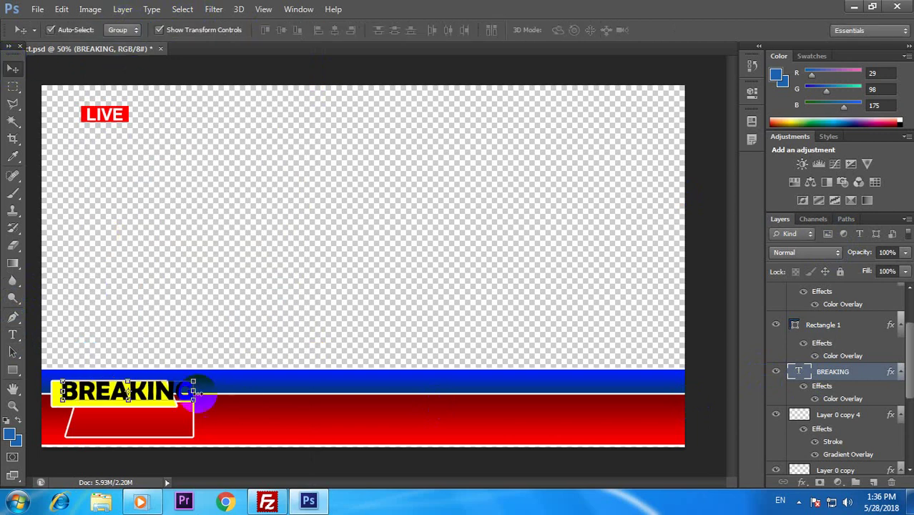
# Step: Scale down the BREAKING text and shift it left so it fits inside the yellow tag
pyautogui.moveTo(194, 384); pyautogui.dragTo(180, 377)
pyautogui.press('Return')
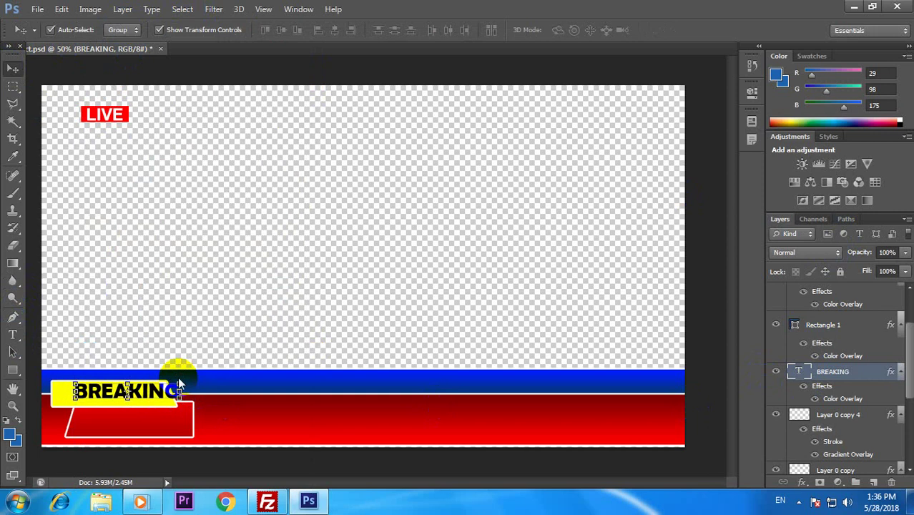
pyautogui.hotkey('shift', 'Left')
pyautogui.hotkey('shift', 'Left')
pyautogui.hotkey('shift', 'Left')
pyautogui.hotkey('shift', 'Left')
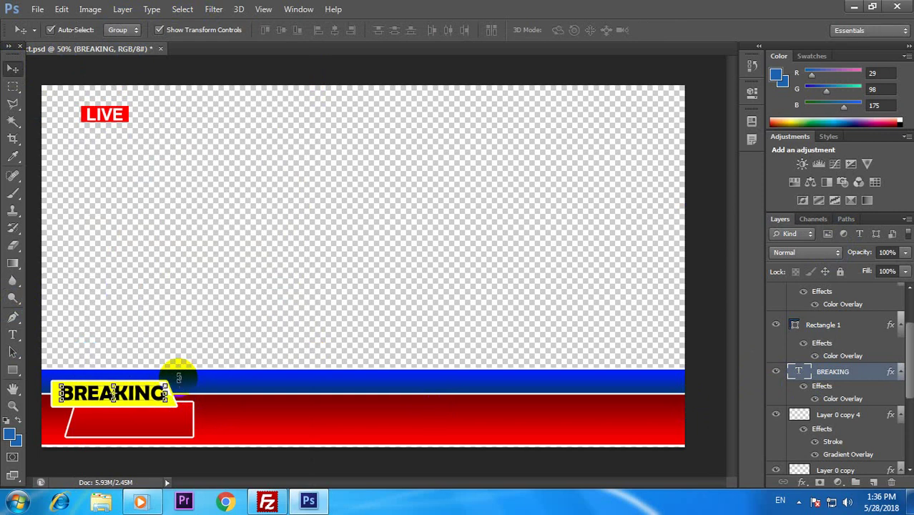
# Step: Scale the red tag's height to 90.20% from its lower edge and apply the transformation
pyautogui.click(14, 87)
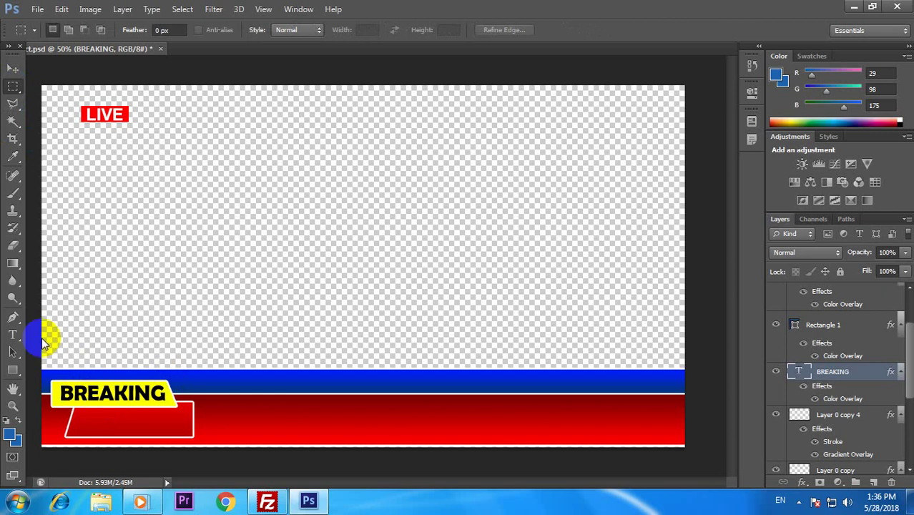
pyautogui.click(117, 401)
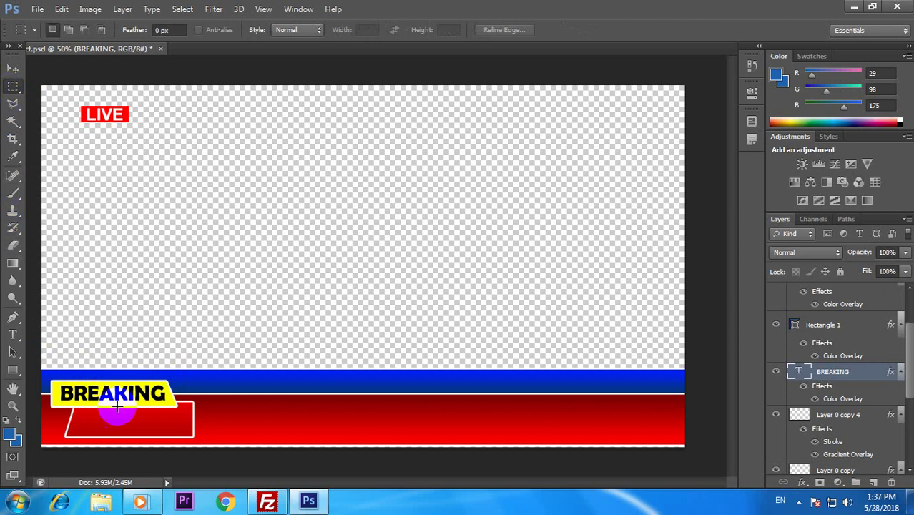
pyautogui.click(13, 68)
pyautogui.click(146, 404)
pyautogui.click(140, 432)
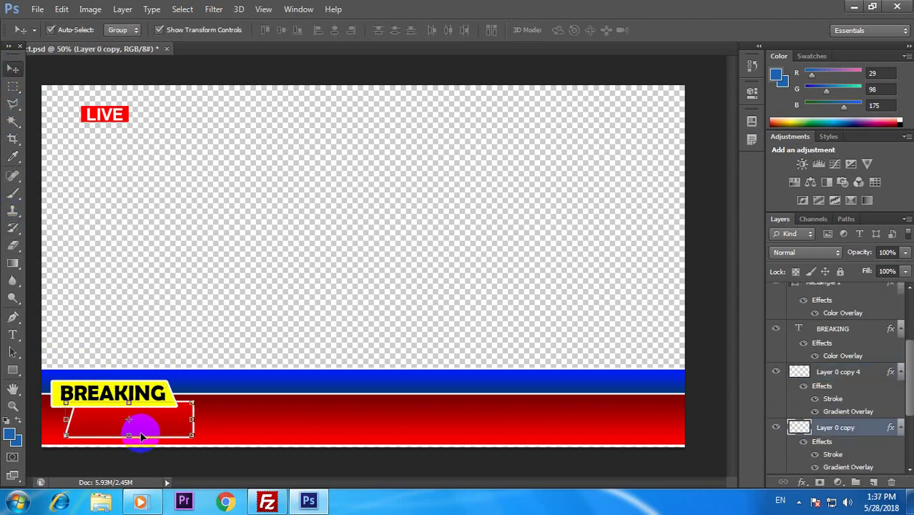
pyautogui.moveTo(131, 434); pyautogui.dragTo(131, 433)
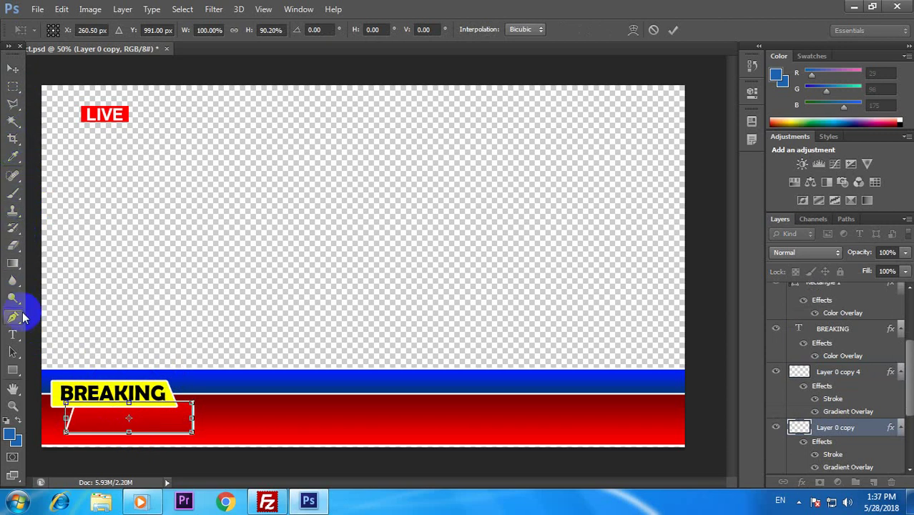
pyautogui.click(13, 334)
pyautogui.click(404, 198)
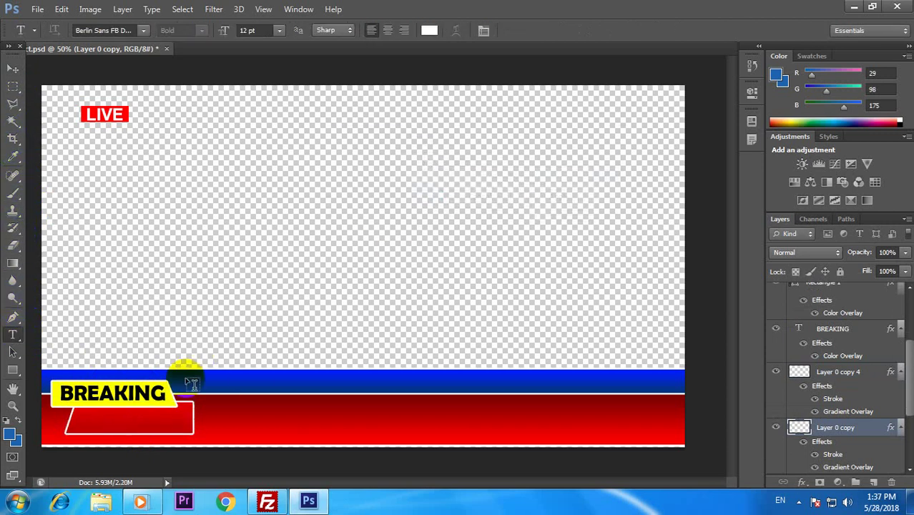
# Step: Add the text NEWS inside the red slanted tag, scale it up to about 132% and centre it in the tag
pyautogui.click(102, 418)
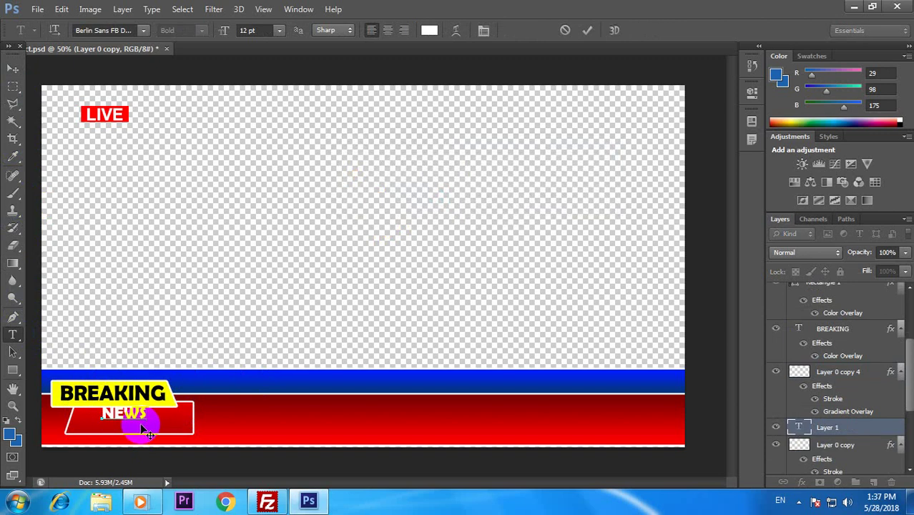
pyautogui.click(13, 69)
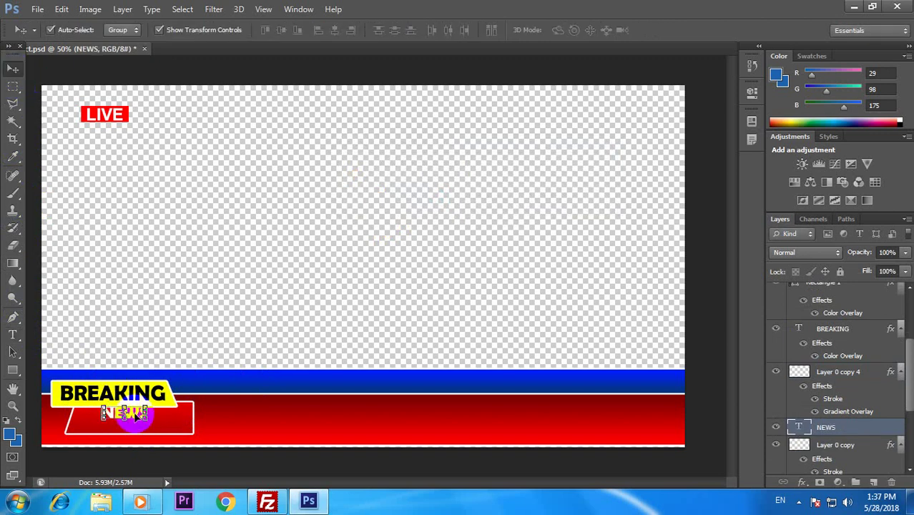
pyautogui.moveTo(134, 415); pyautogui.dragTo(156, 428)
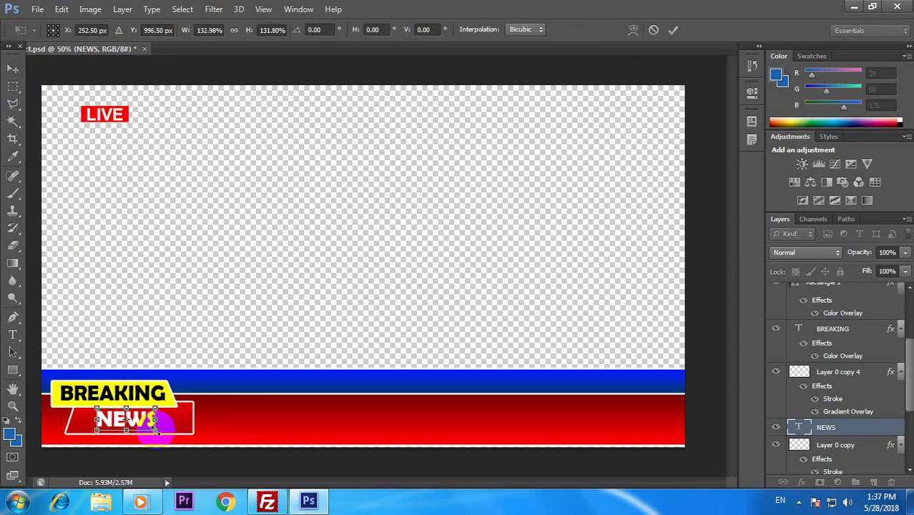
pyautogui.press('Return')
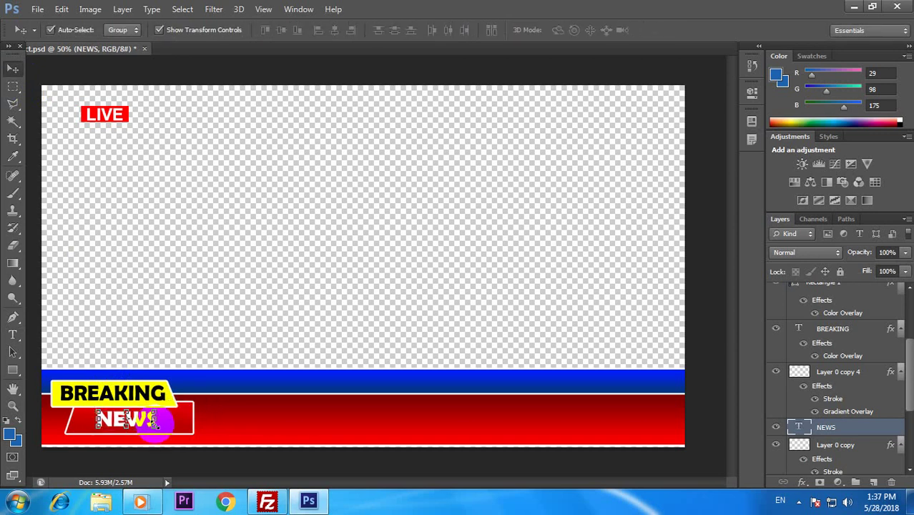
pyautogui.click(13, 89)
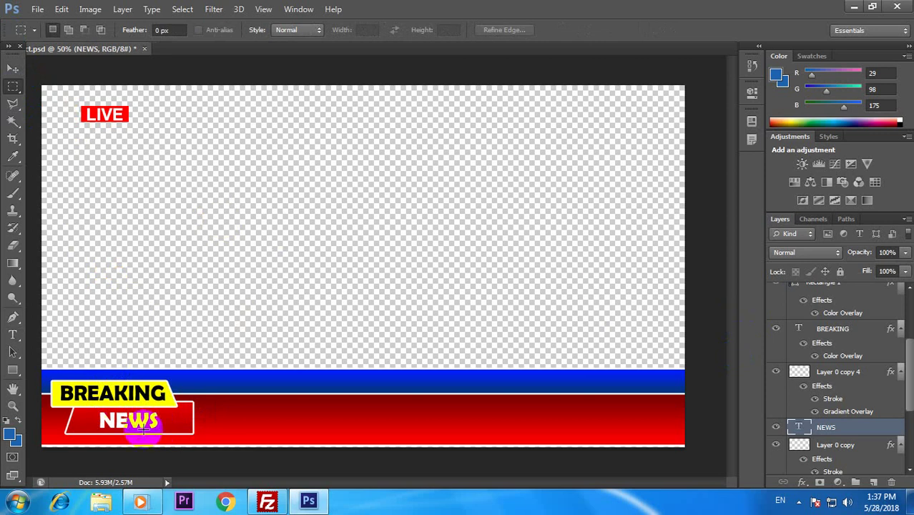
# Step: Switch to Chrome and search Google Images for "Live Png"
pyautogui.moveTo(267, 501)
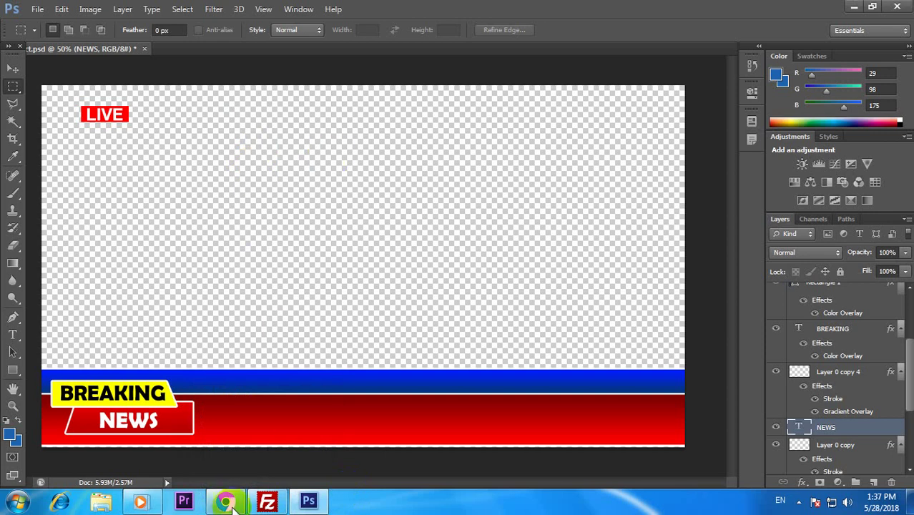
pyautogui.moveTo(225, 501)
pyautogui.click(231, 448)
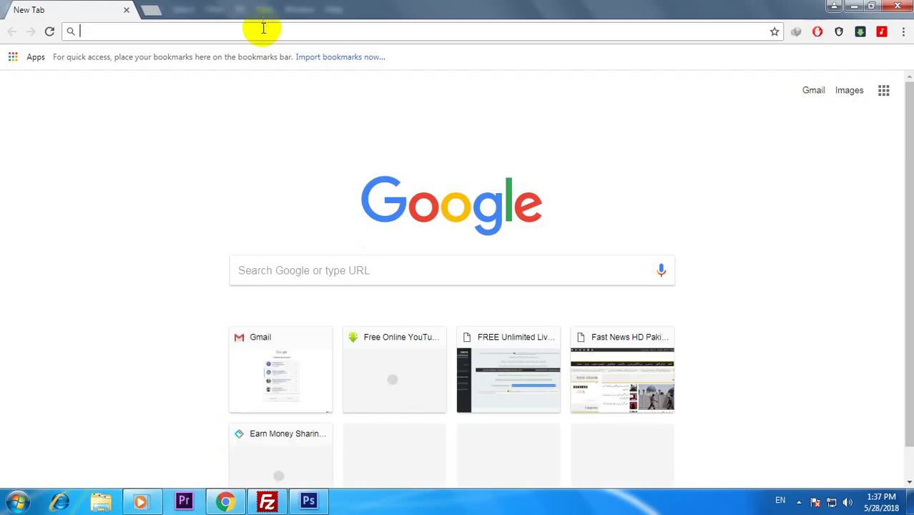
pyautogui.write('Live Png')
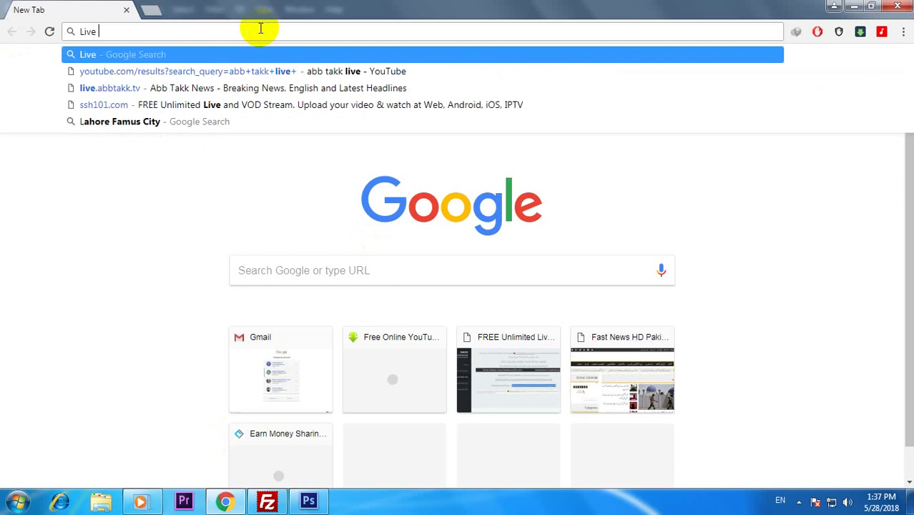
pyautogui.press('Return')
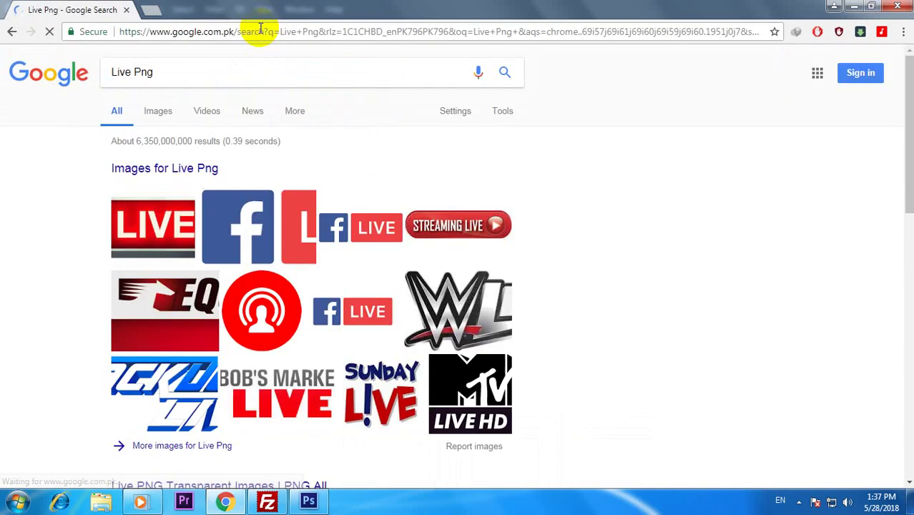
pyautogui.click(153, 117)
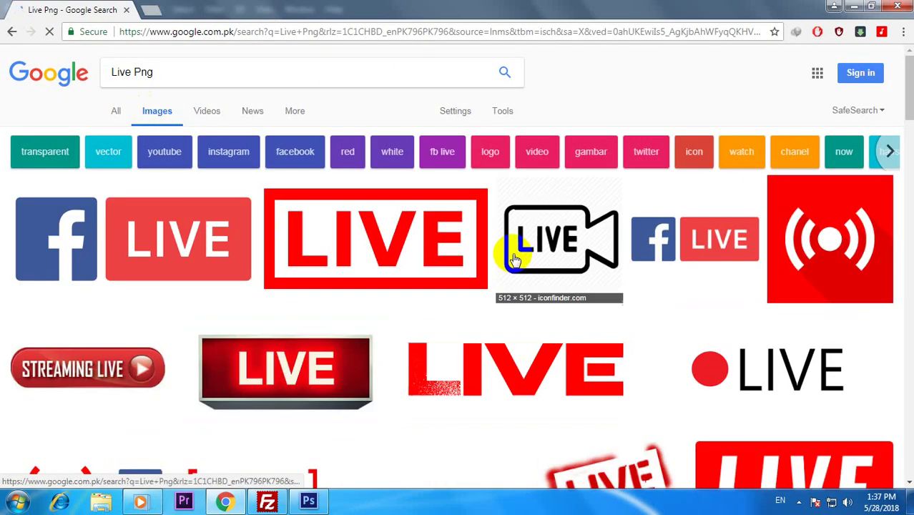
# Step: Browse the image results for a suitable live icon, previewing the red broadcast-waves icon and the Motorsport Days LIVE logo
pyautogui.scroll(-4, 146, 352)
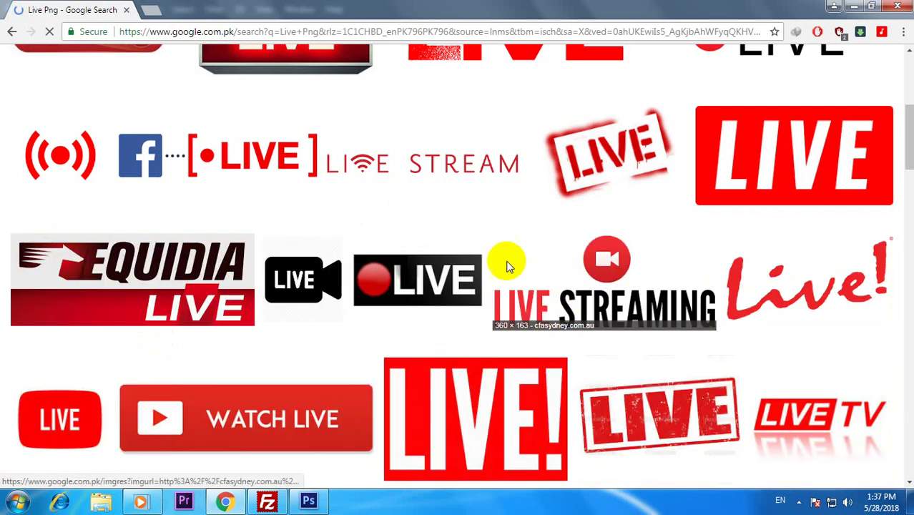
pyautogui.click(63, 159)
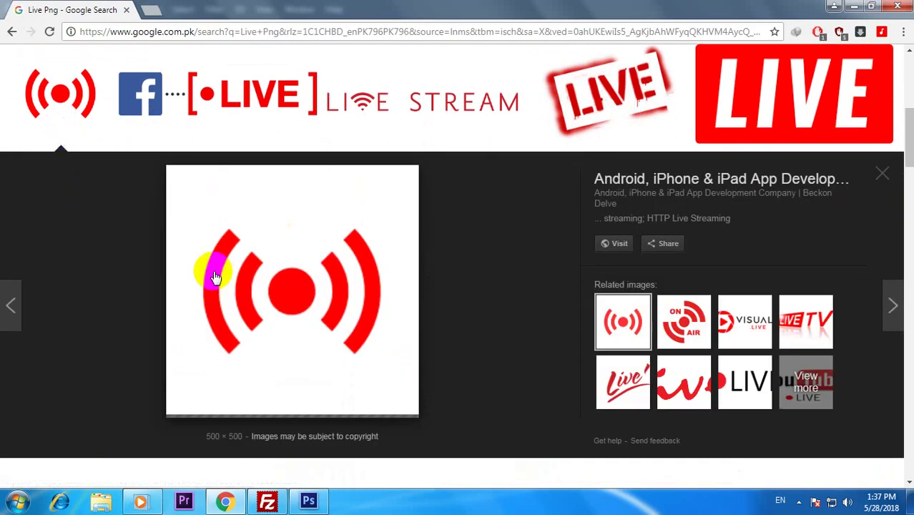
pyautogui.rightClick(308, 297)
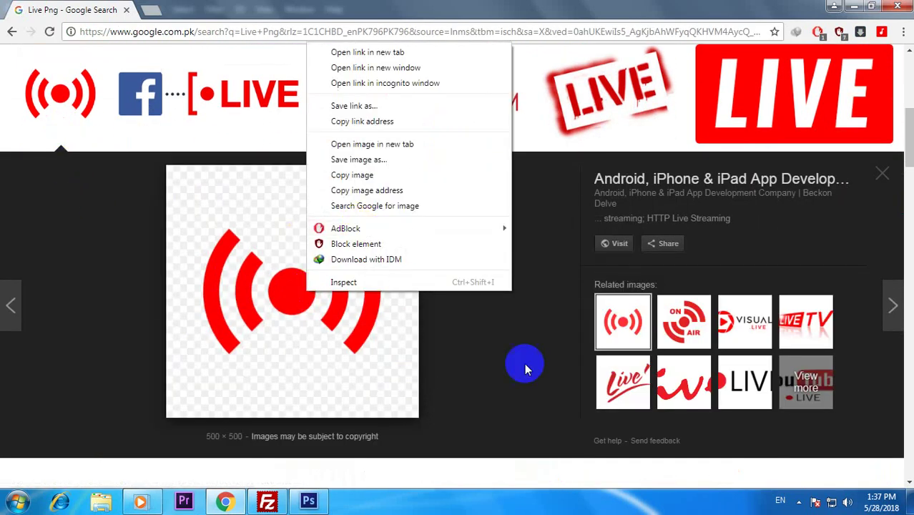
pyautogui.click(882, 174)
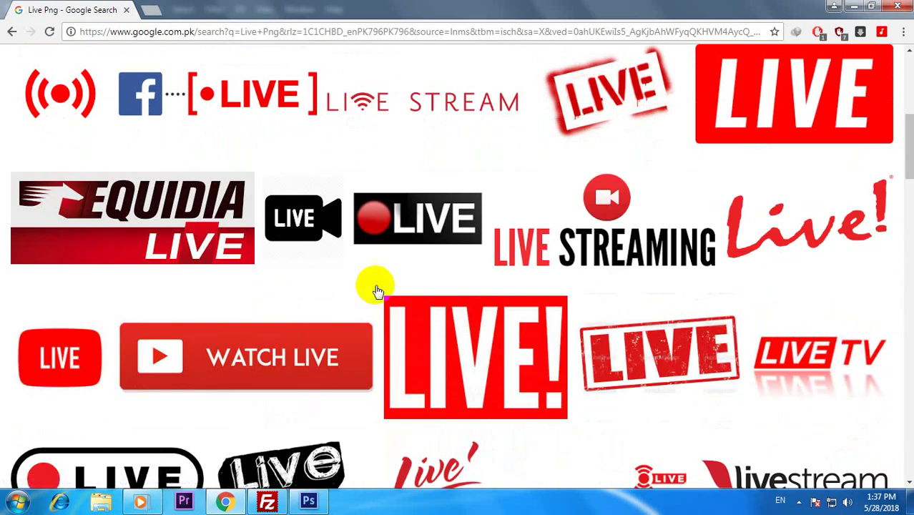
pyautogui.scroll(-1, 372, 263)
pyautogui.scroll(-2, 371, 266)
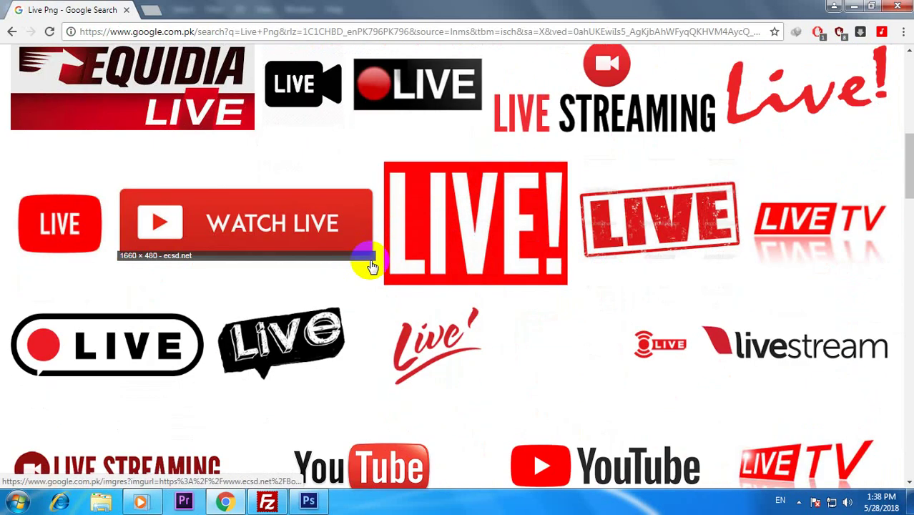
pyautogui.click(657, 347)
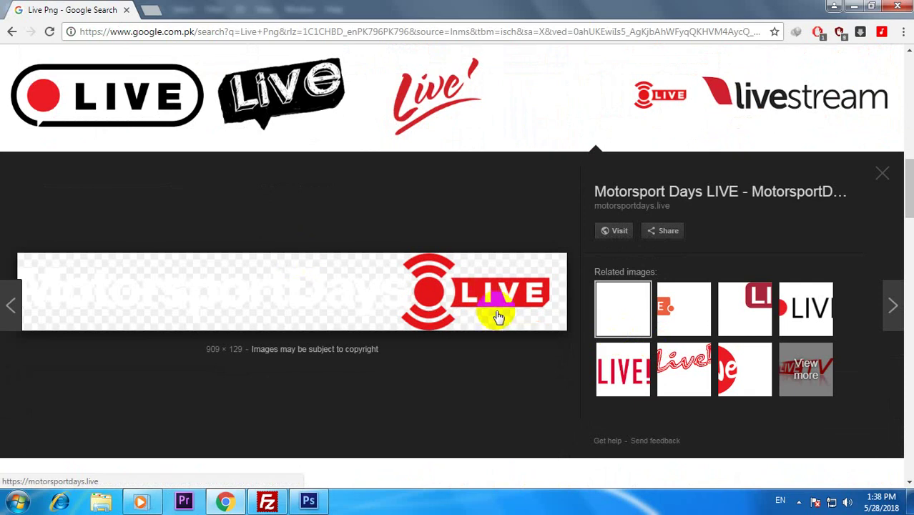
pyautogui.scroll(-5, 643, 311)
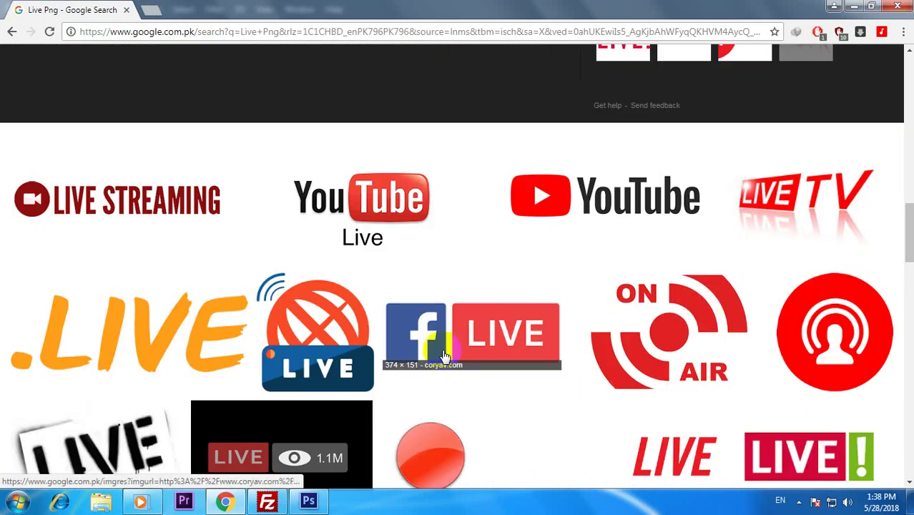
pyautogui.scroll(-6, 455, 344)
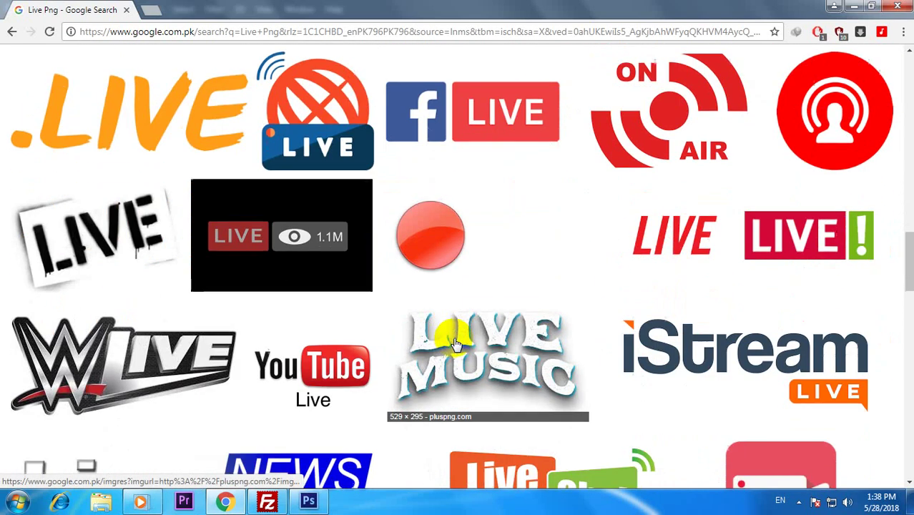
pyautogui.scroll(6, 455, 344)
pyautogui.scroll(4, 455, 343)
pyautogui.scroll(-10, 451, 340)
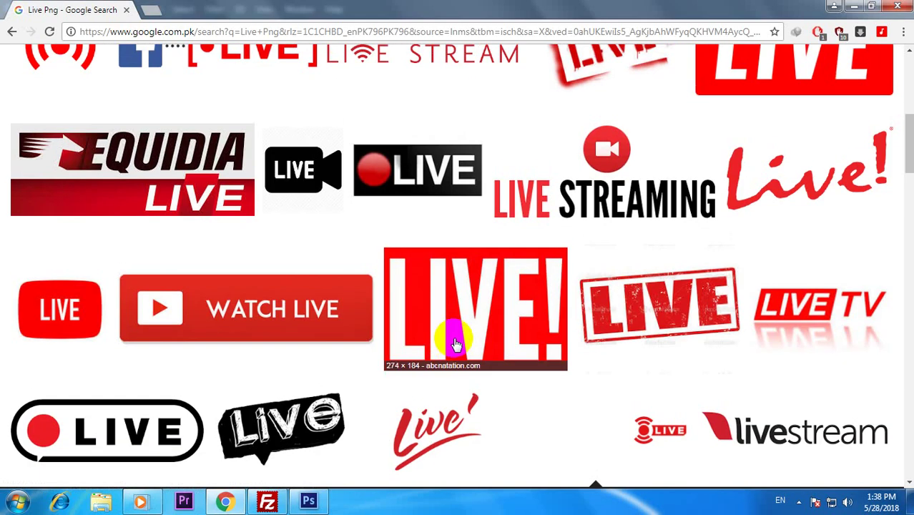
# Step: Preview the red broadcast-waves icon again and save the image as http-live.png
pyautogui.click(70, 386)
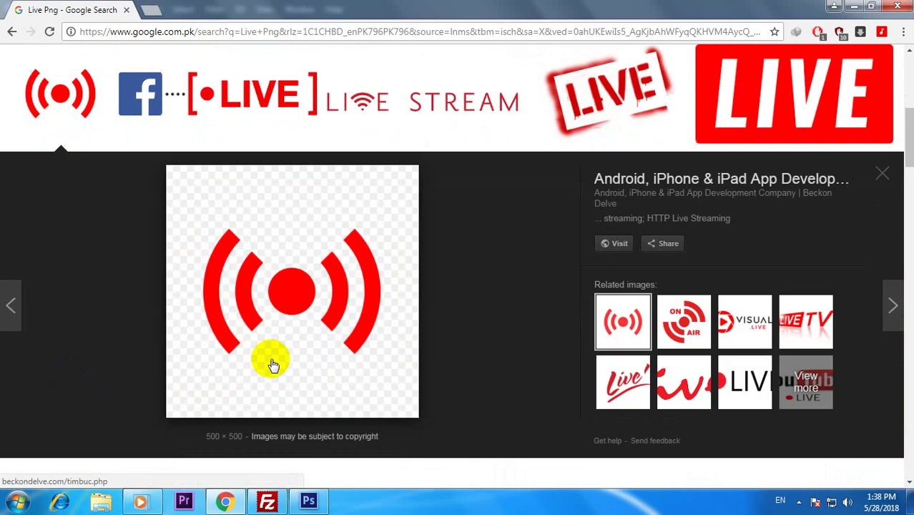
pyautogui.rightClick(271, 285)
pyautogui.click(329, 155)
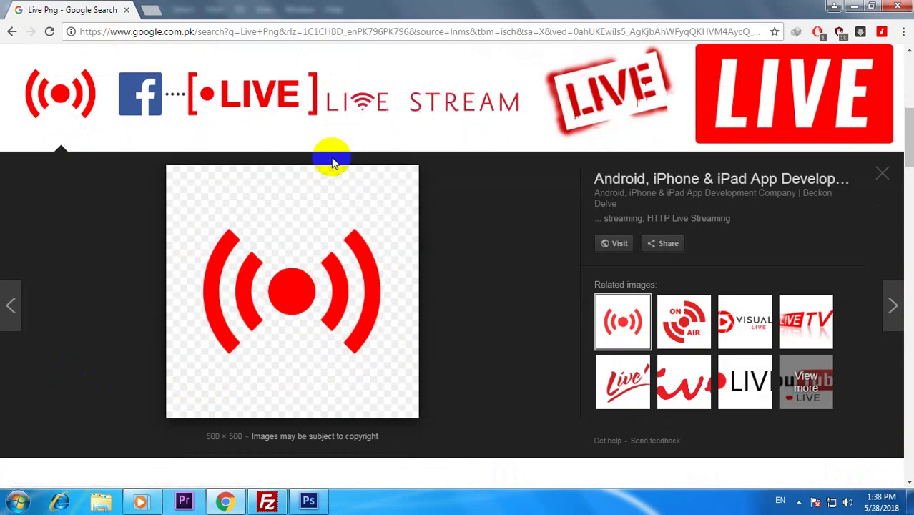
pyautogui.click(509, 397)
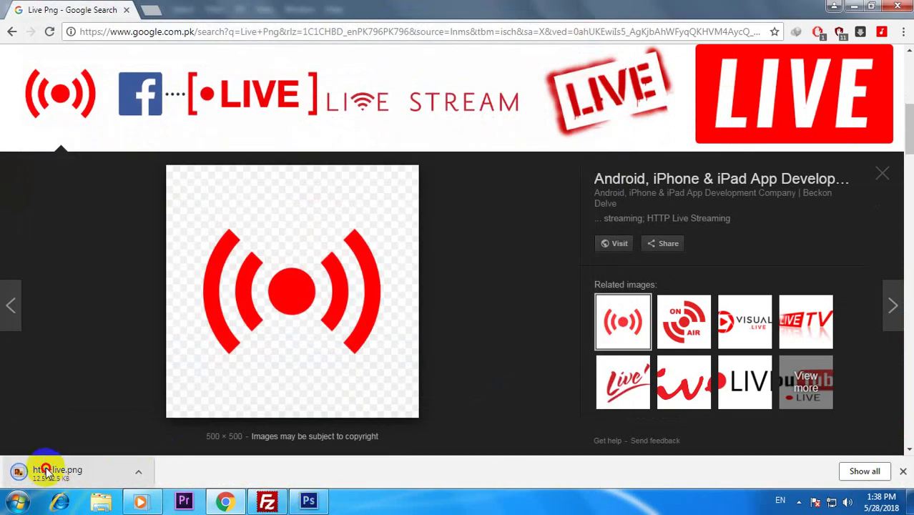
pyautogui.moveTo(16, 470); pyautogui.dragTo(182, 500)
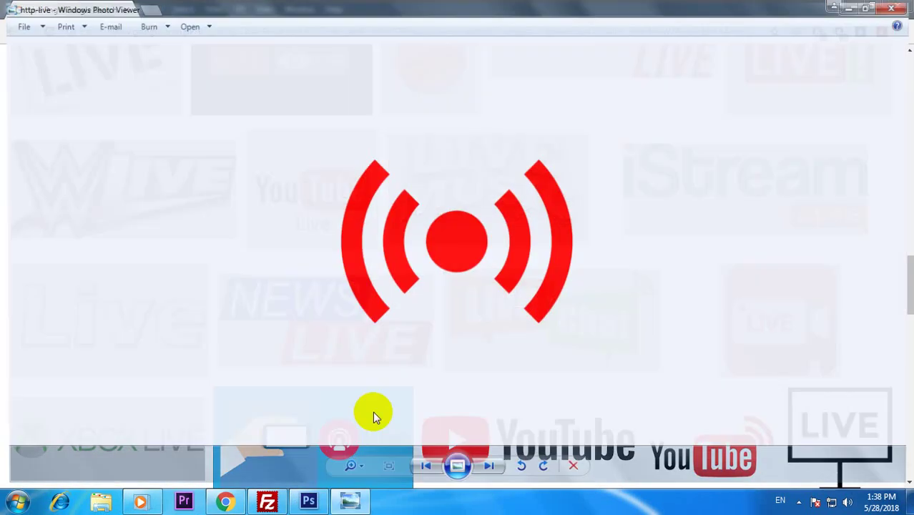
pyautogui.click(896, 7)
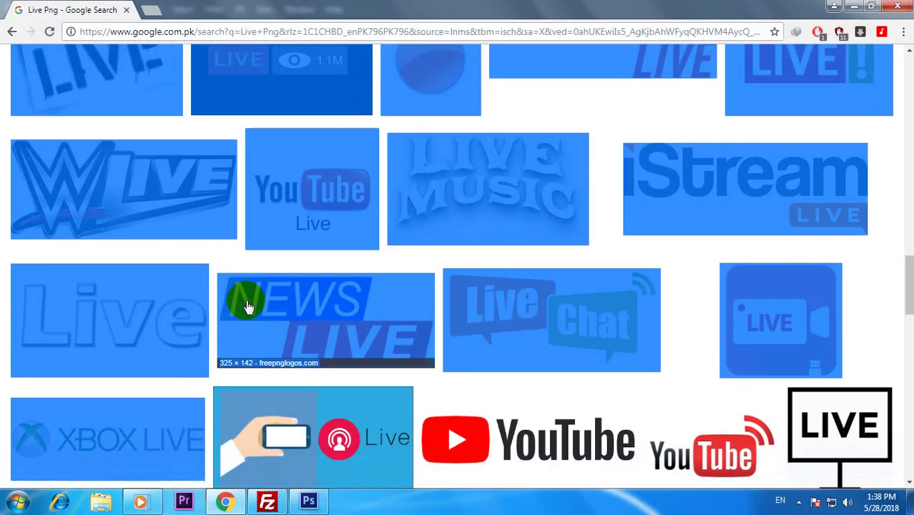
pyautogui.scroll(4, 372, 278)
pyautogui.scroll(3, 391, 290)
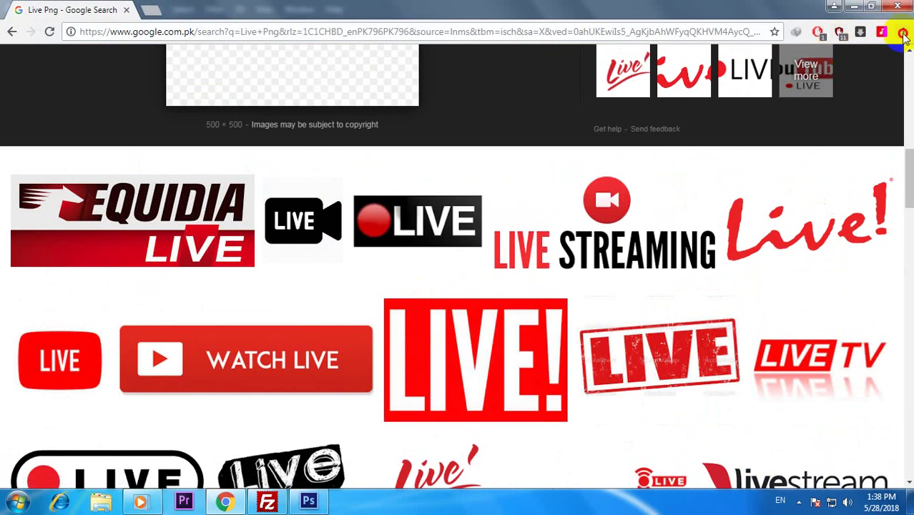
# Step: Place http-live.png from Chrome's download list into the Photoshop document and scale it down to a small icon around the canvas centre
pyautogui.click(903, 31)
pyautogui.click(778, 121)
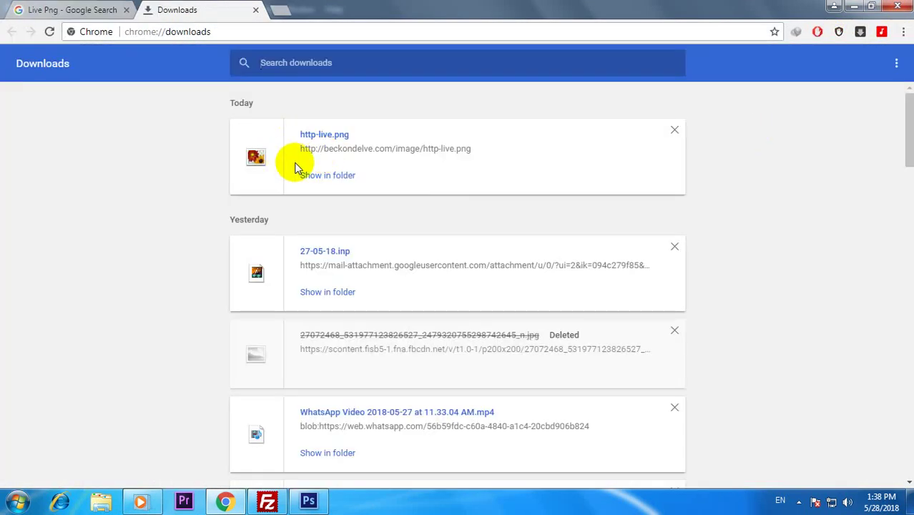
pyautogui.moveTo(320, 134); pyautogui.dragTo(226, 208)
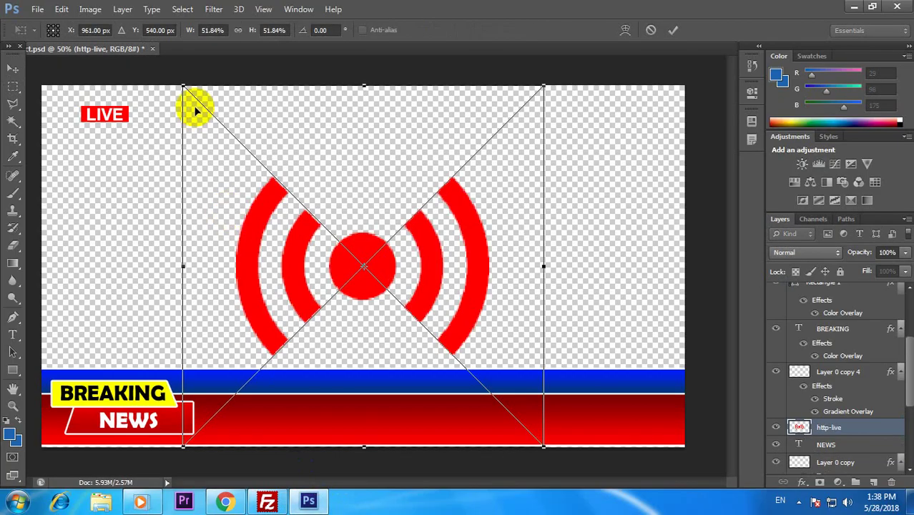
pyautogui.moveTo(542, 85); pyautogui.dragTo(356, 184)
pyautogui.press('Return')
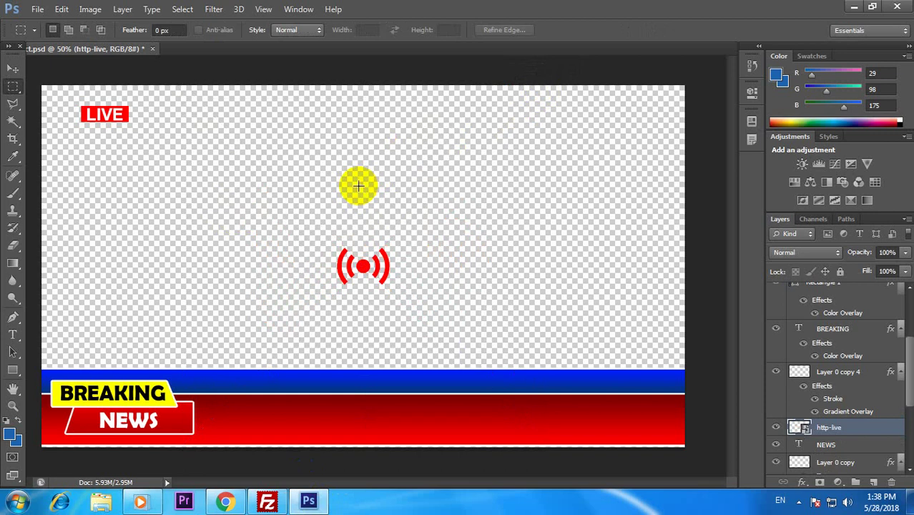
# Step: Scale the broadcast icon down to about 6% and move it directly left of the LIVE badge
pyautogui.click(8, 71)
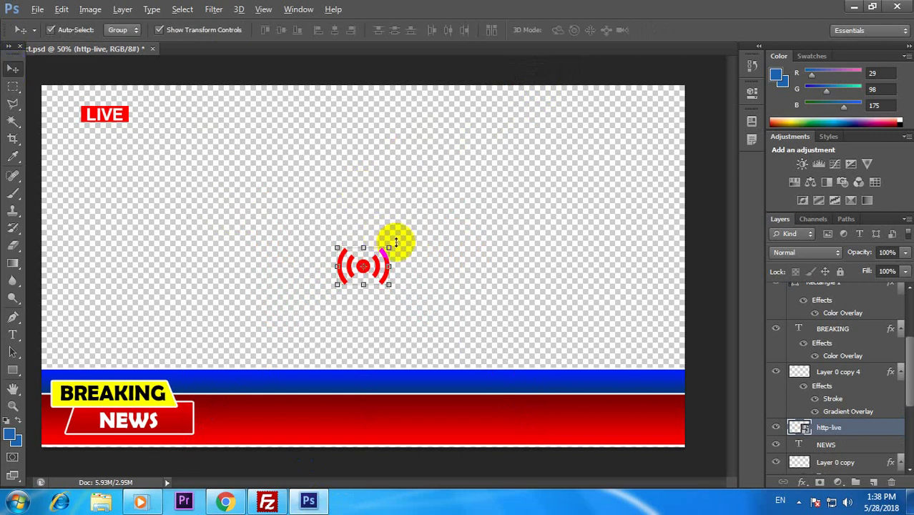
pyautogui.moveTo(389, 245)
pyautogui.mouseDown()
pyautogui.moveTo(399, 230)
pyautogui.moveTo(389, 231)
pyautogui.mouseUp()
pyautogui.press('Return')
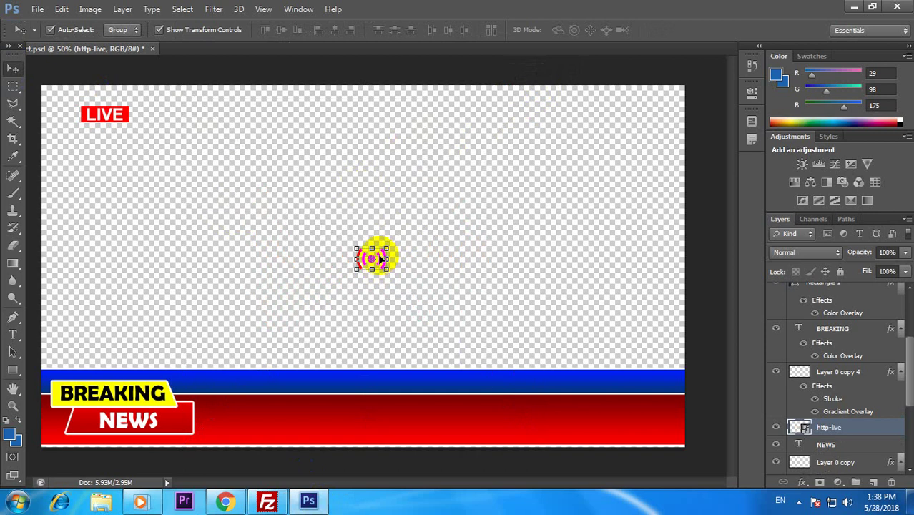
pyautogui.moveTo(379, 259); pyautogui.dragTo(64, 107)
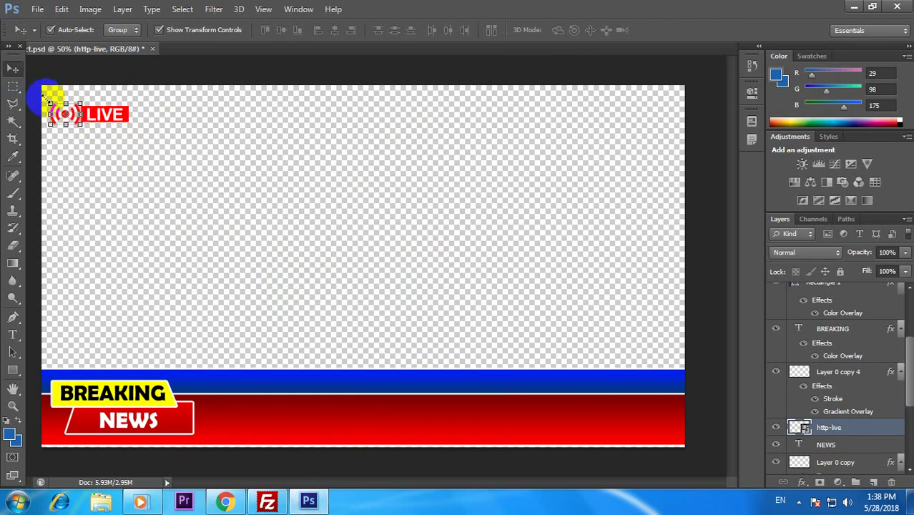
# Step: Rotate the broadcast icon to -90° and shrink it to fit beside the LIVE badge
pyautogui.moveTo(87, 128); pyautogui.dragTo(72, 101)
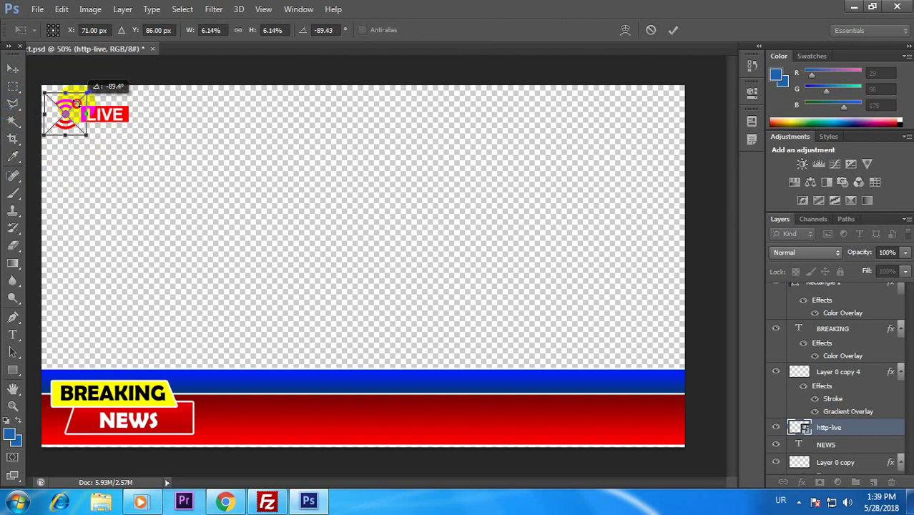
pyautogui.moveTo(77, 104); pyautogui.dragTo(77, 103)
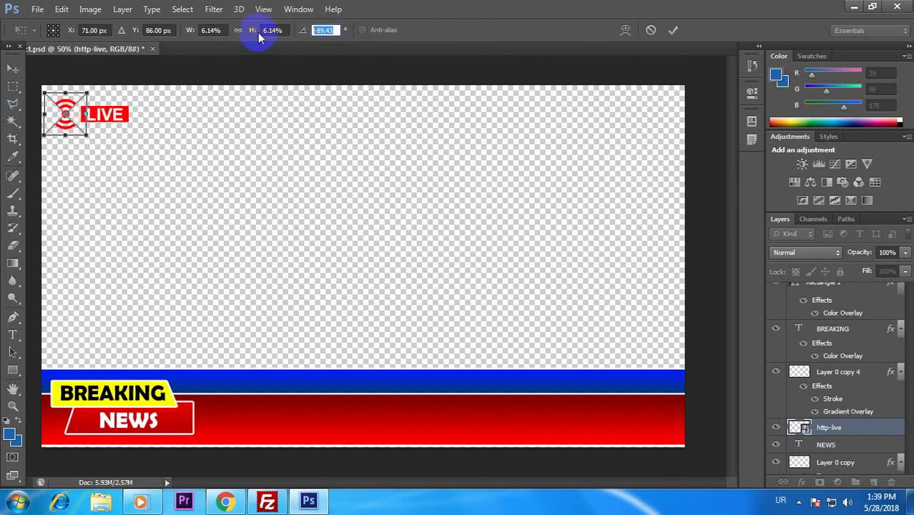
pyautogui.write('-90')
pyautogui.press('Return')
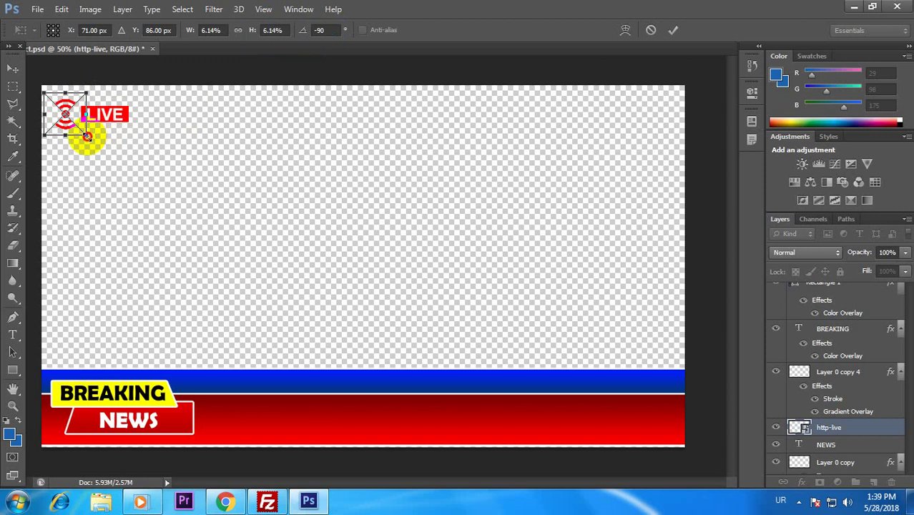
pyautogui.moveTo(87, 136); pyautogui.dragTo(80, 132)
pyautogui.press('Return')
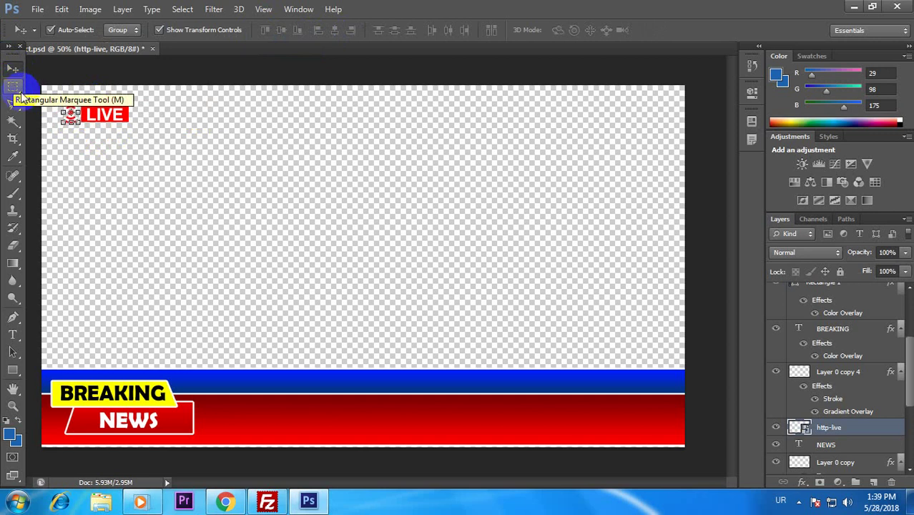
# Step: Hide the LIVE text layer and the red Rectangle 1 layer behind it
pyautogui.click(13, 86)
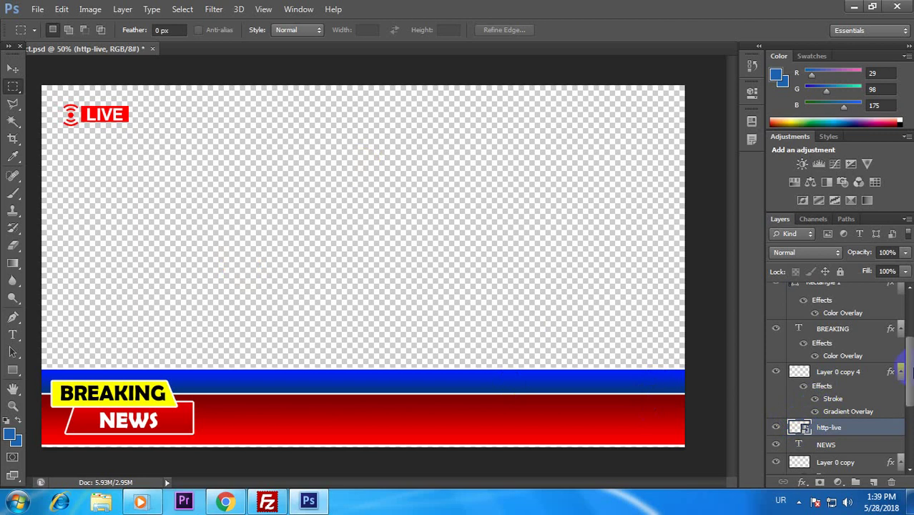
pyautogui.moveTo(903, 371); pyautogui.dragTo(906, 452)
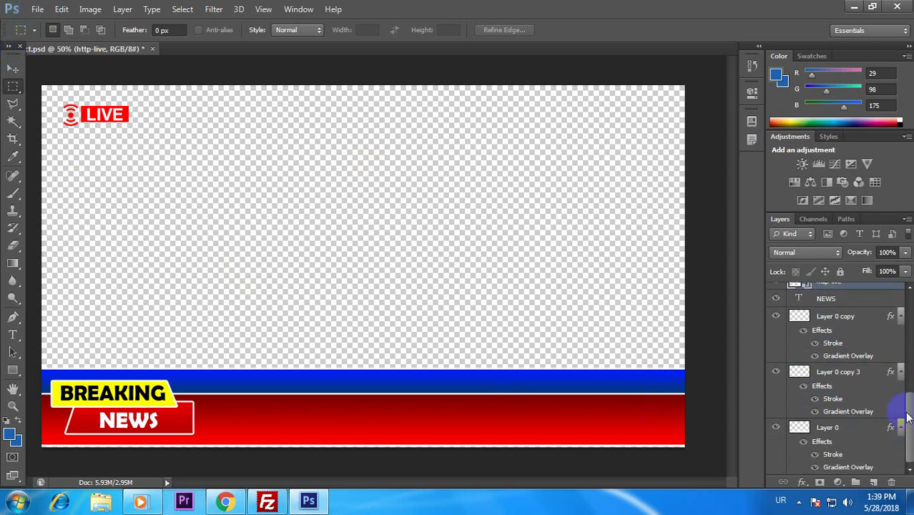
pyautogui.click(906, 387)
pyautogui.moveTo(908, 386); pyautogui.dragTo(906, 322)
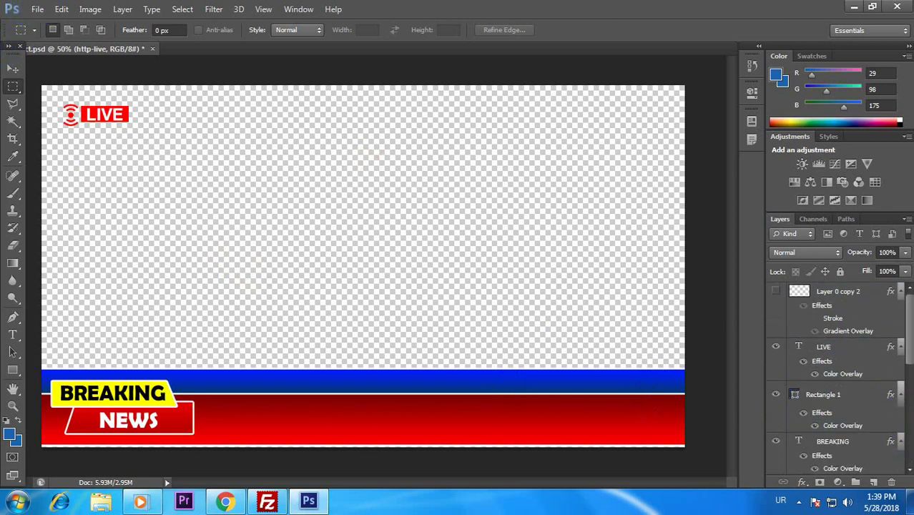
pyautogui.click(777, 349)
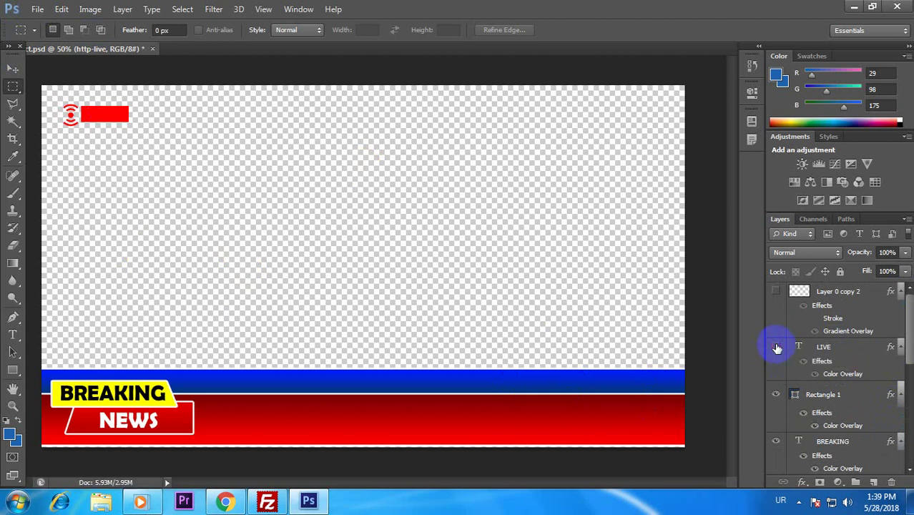
pyautogui.click(775, 394)
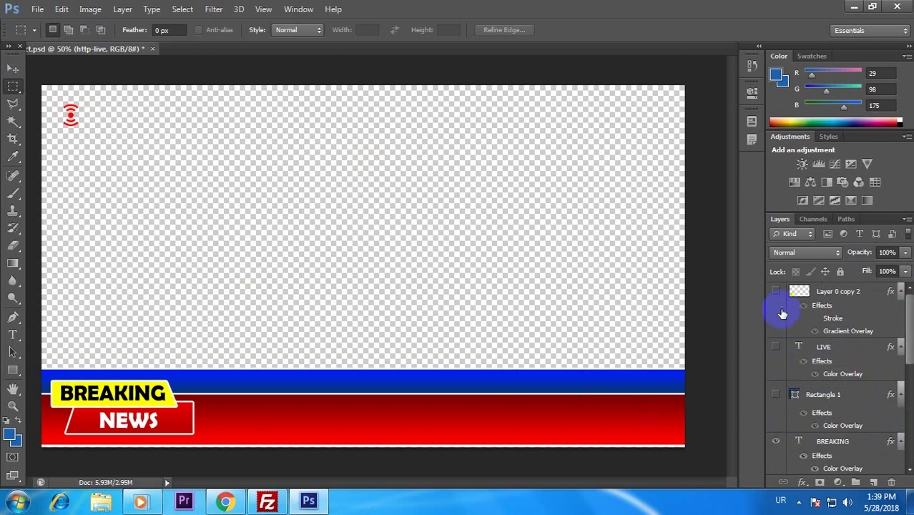
# Step: Toggle the yellow tag layer (Layer 0 copy 4) and the red tag layer (Layer 0 copy) off and back on to identify them
pyautogui.moveTo(910, 341); pyautogui.dragTo(791, 373)
pyautogui.click(776, 388)
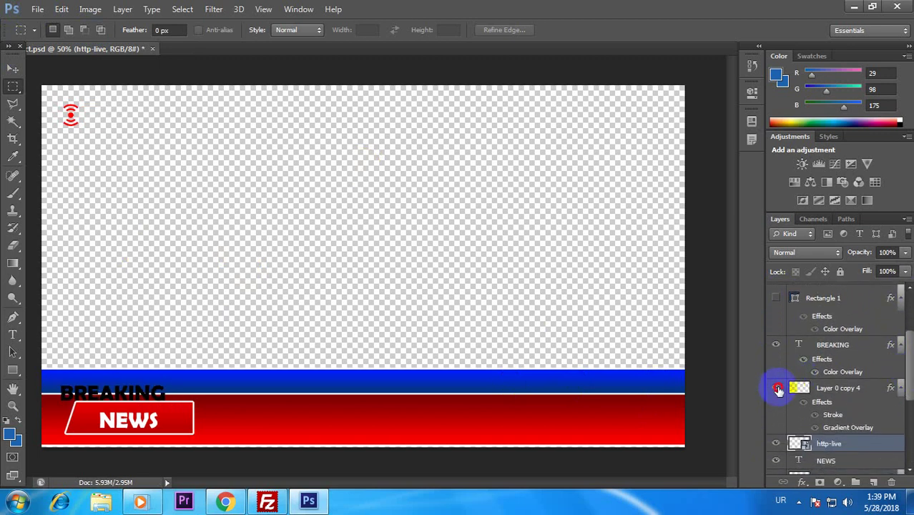
pyautogui.click(777, 388)
pyautogui.moveTo(908, 394); pyautogui.dragTo(909, 407)
pyautogui.click(777, 413)
pyautogui.click(777, 413)
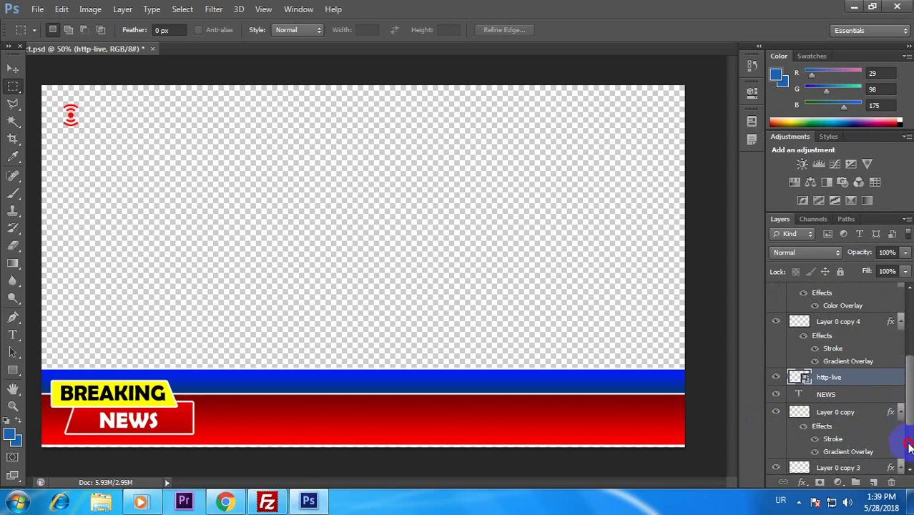
# Step: Hide the http-live icon layer and the BREAKING and NEWS text layers, leaving only the bars and tag shapes
pyautogui.click(12, 69)
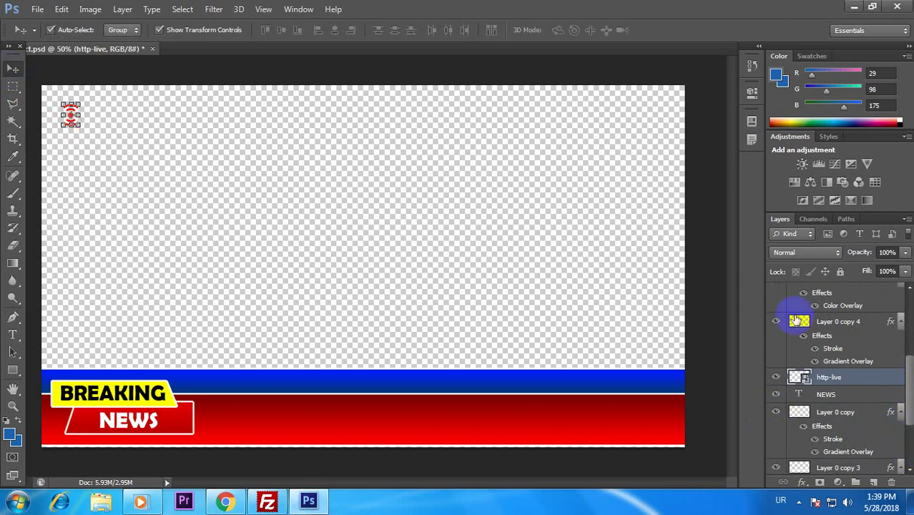
pyautogui.click(776, 378)
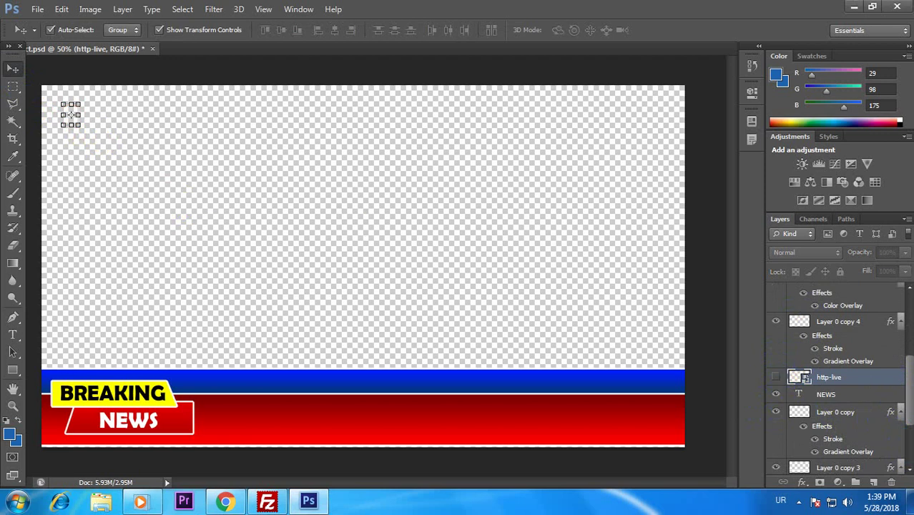
pyautogui.moveTo(909, 398); pyautogui.dragTo(908, 442)
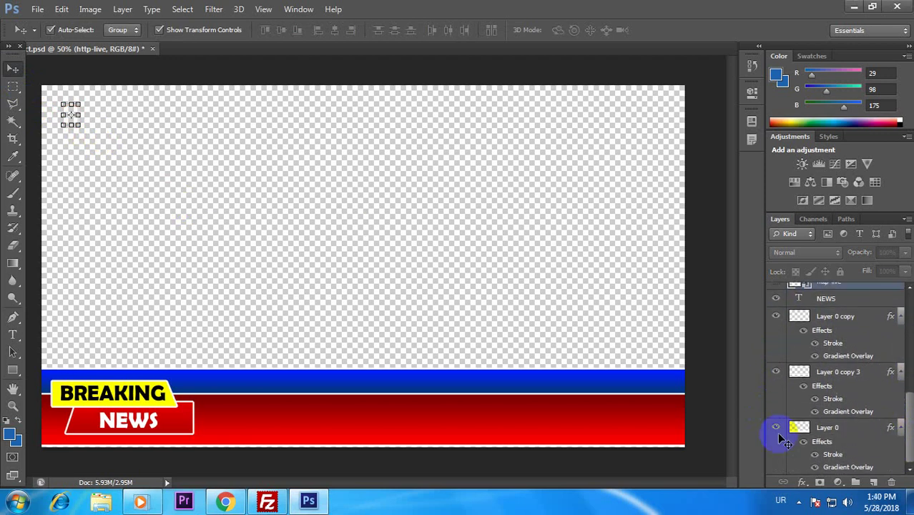
pyautogui.click(172, 406)
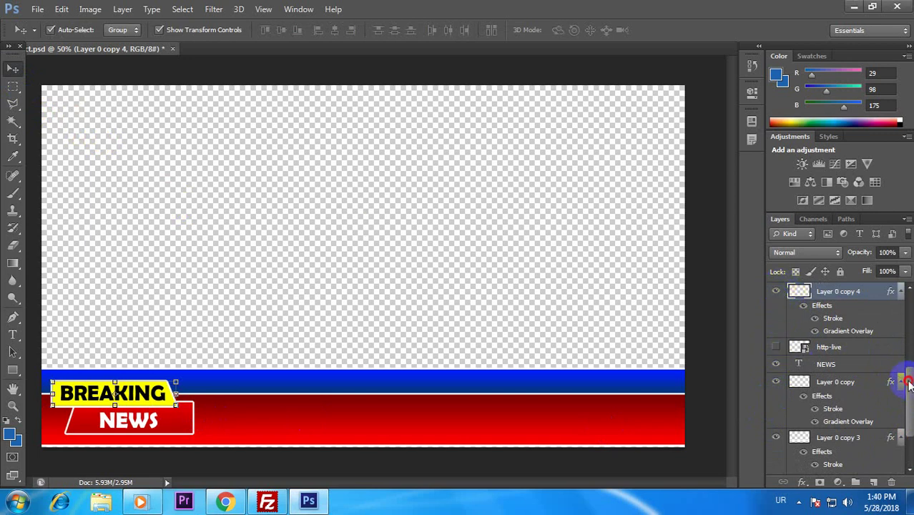
pyautogui.moveTo(908, 384); pyautogui.dragTo(908, 408)
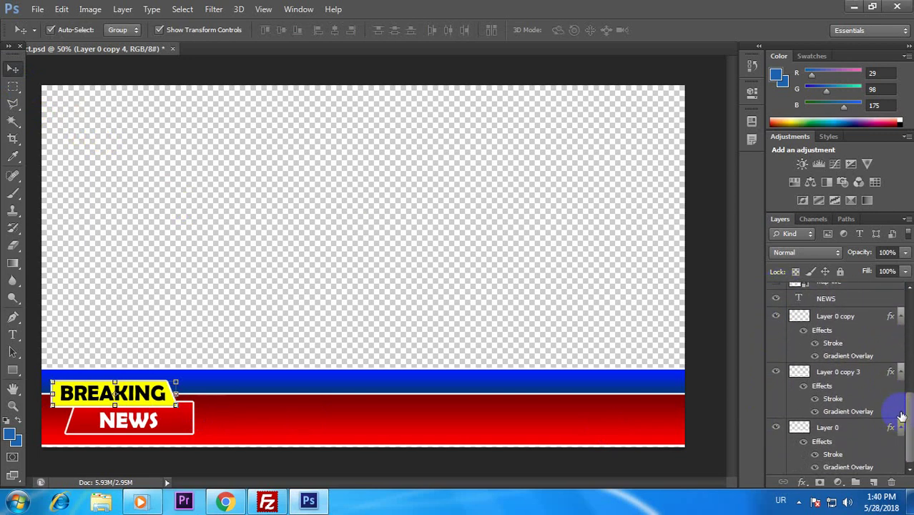
pyautogui.scroll(5, 901, 411)
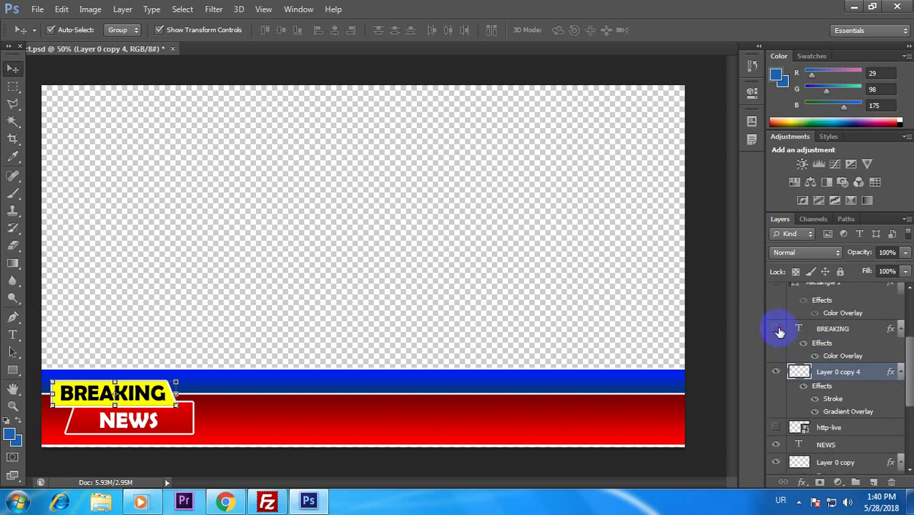
pyautogui.click(776, 329)
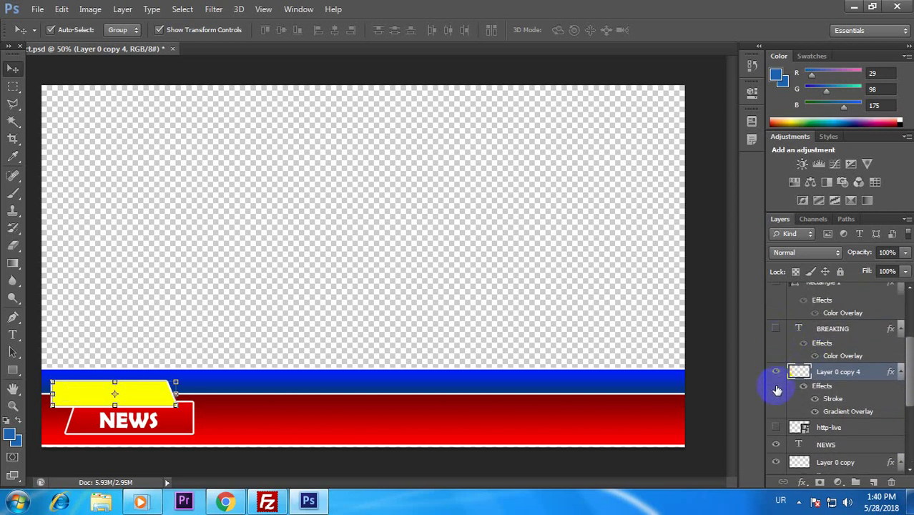
pyautogui.click(775, 445)
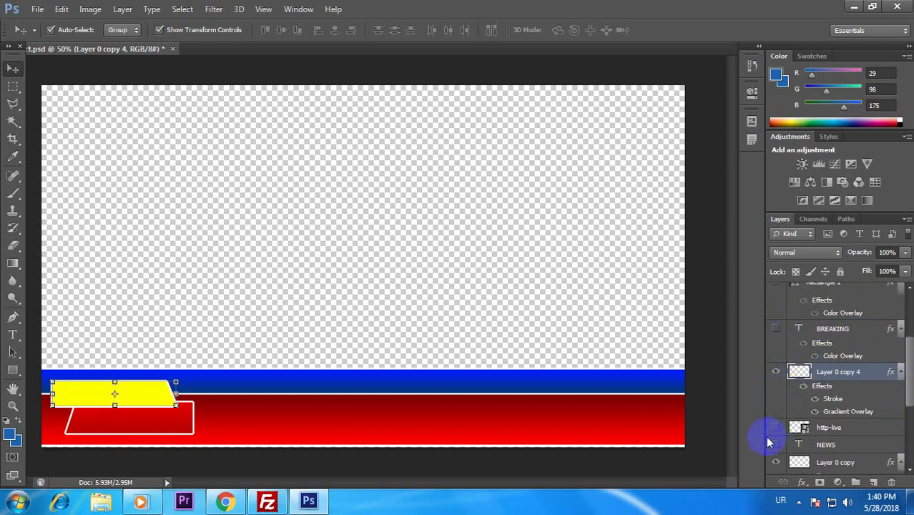
# Step: Save the document to the Desktop in Photoshop format as Psd 1 with maximum compatibility
pyautogui.click(37, 9)
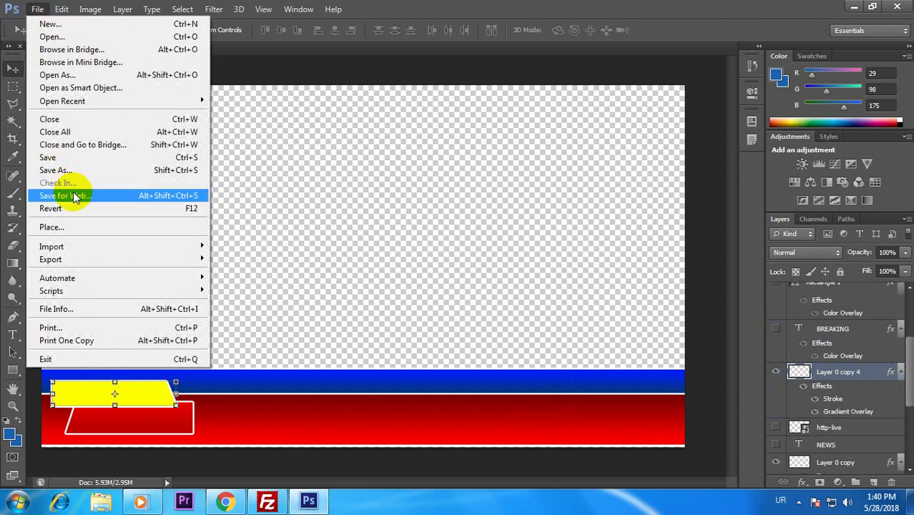
pyautogui.click(66, 170)
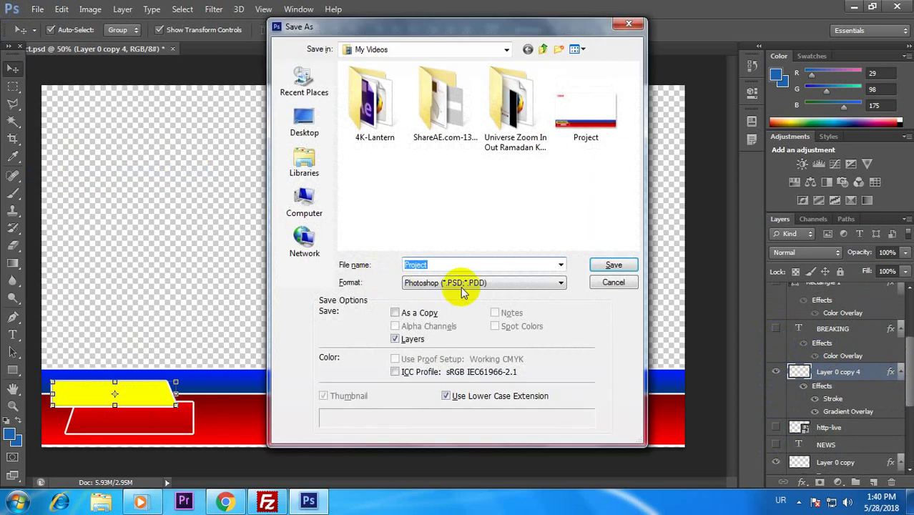
pyautogui.click(549, 168)
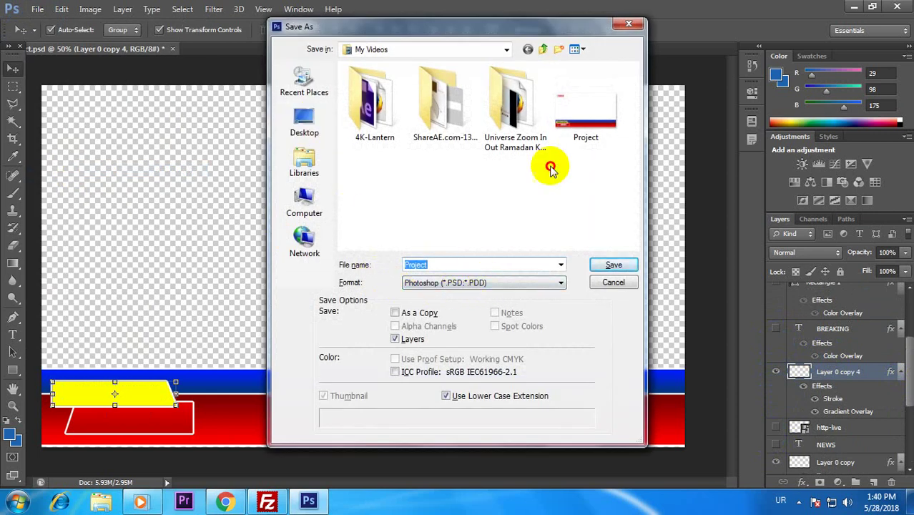
pyautogui.click(305, 123)
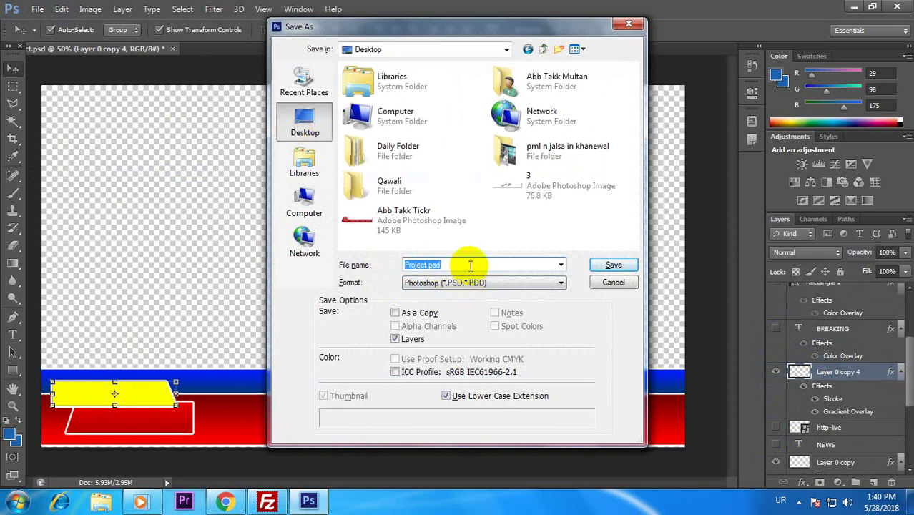
pyautogui.doubleClick(469, 265)
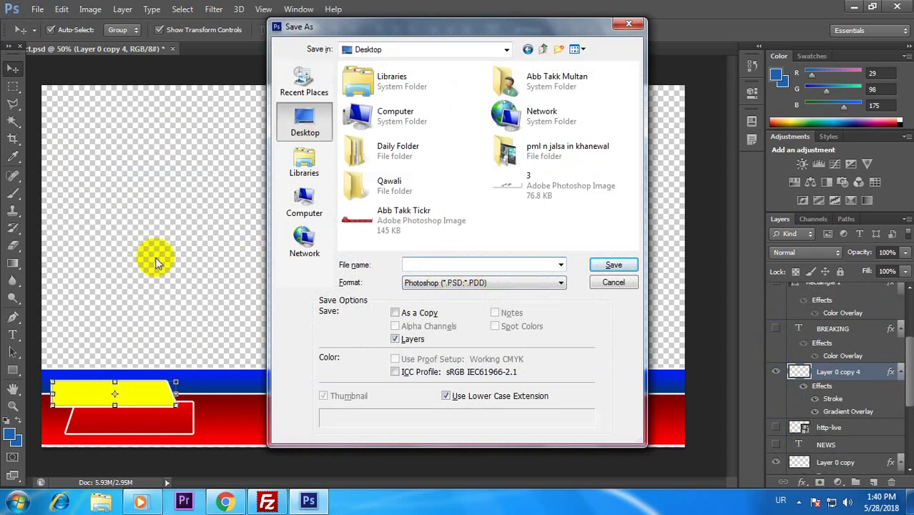
pyautogui.write('Psd 1')
pyautogui.click(613, 264)
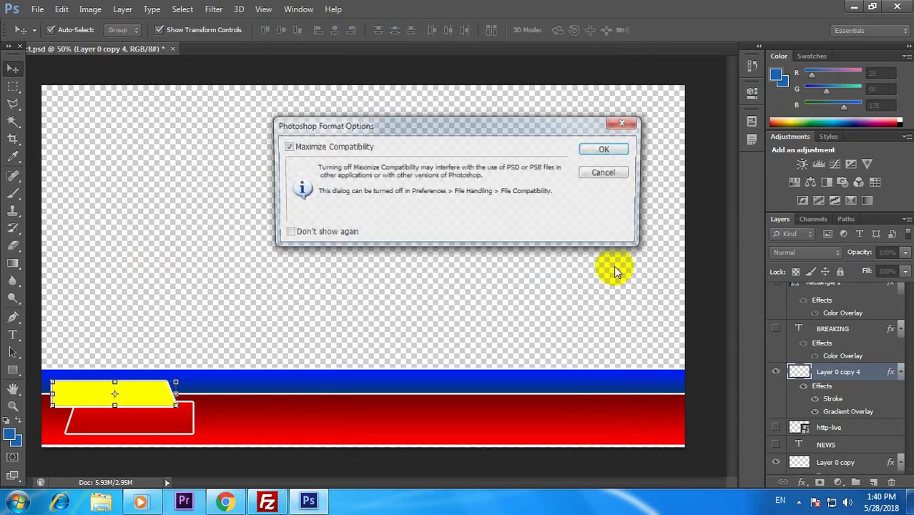
pyautogui.click(596, 149)
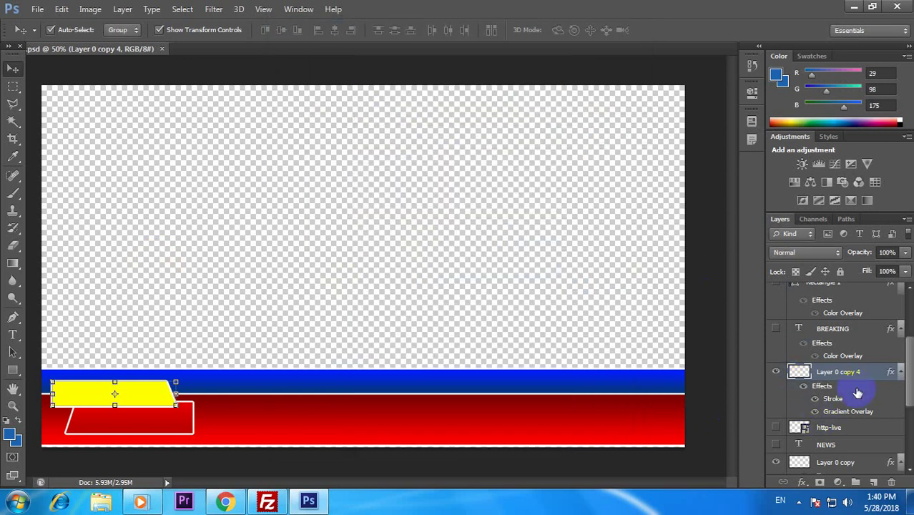
# Step: Hide the red bar, the blue bar, and the red and yellow tag shape layers
pyautogui.scroll(-5, 909, 388)
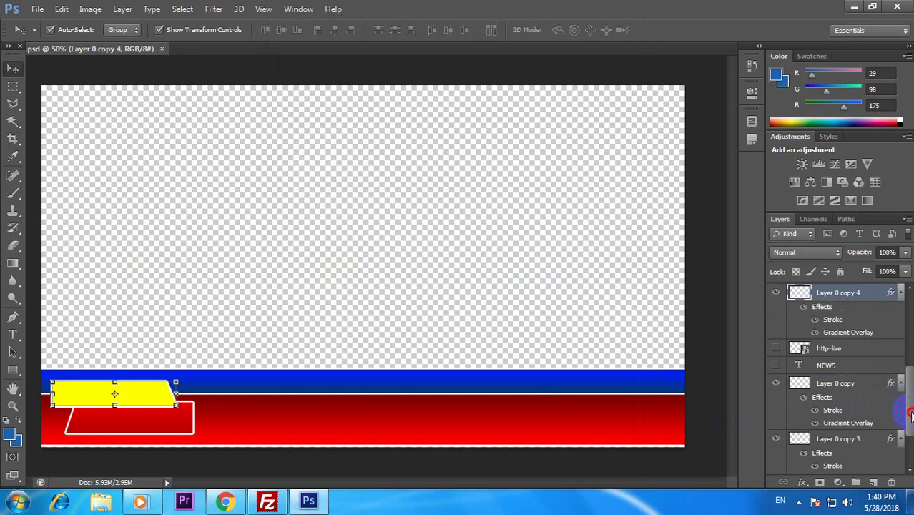
pyautogui.click(775, 428)
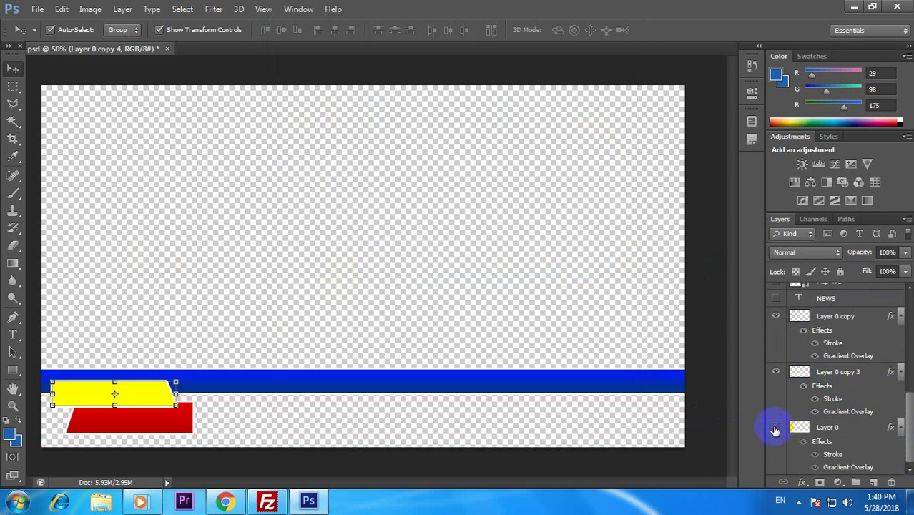
pyautogui.click(776, 372)
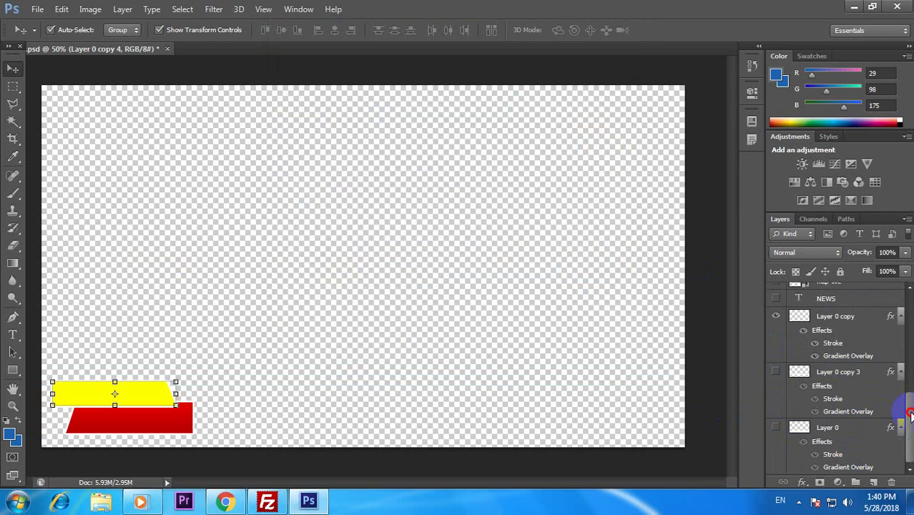
pyautogui.moveTo(909, 413); pyautogui.dragTo(905, 371)
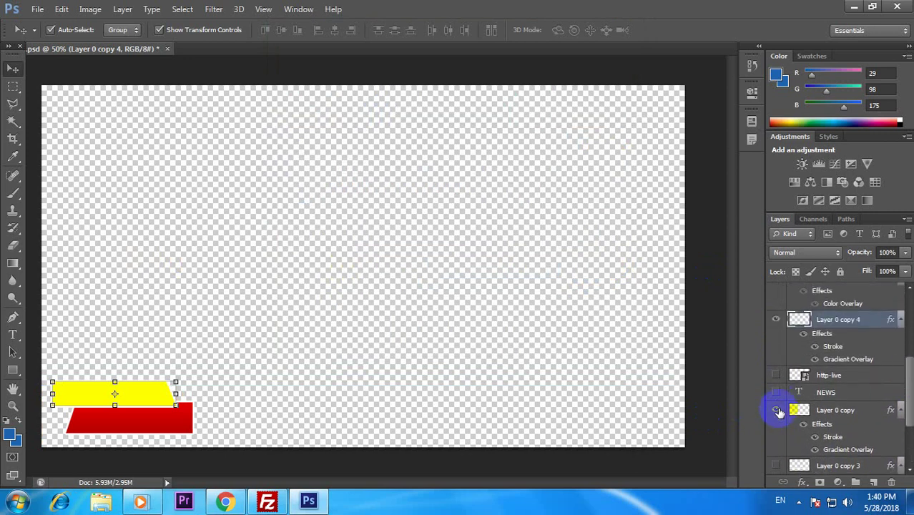
pyautogui.click(776, 409)
pyautogui.click(776, 319)
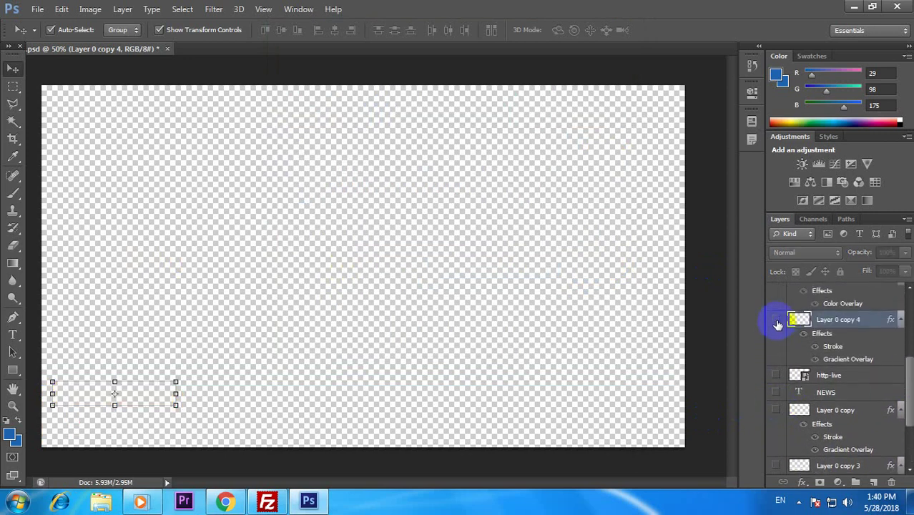
# Step: Show the LIVE text, its red Rectangle 1, and the BREAKING and NEWS text layers, keeping Layer 0 copy 2 hidden
pyautogui.moveTo(904, 397); pyautogui.dragTo(905, 322)
pyautogui.click(777, 292)
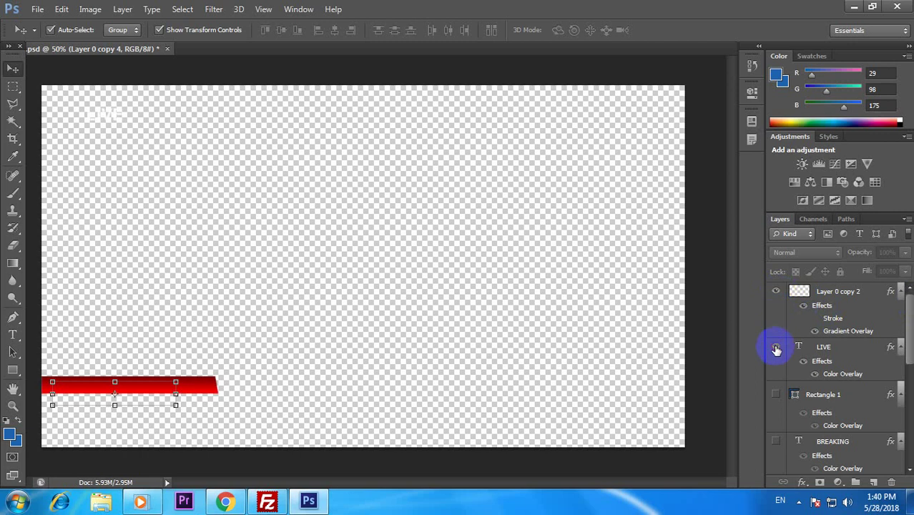
pyautogui.click(776, 292)
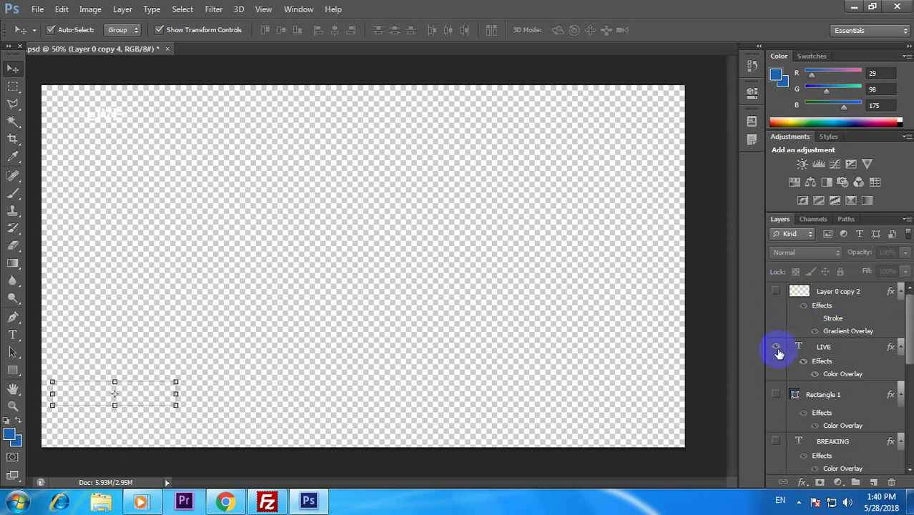
pyautogui.click(777, 395)
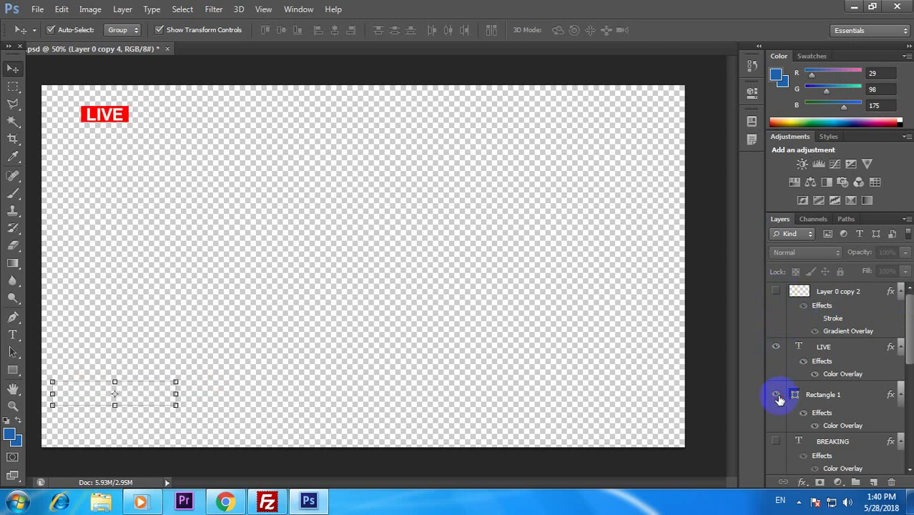
pyautogui.click(777, 443)
pyautogui.moveTo(908, 330); pyautogui.dragTo(910, 376)
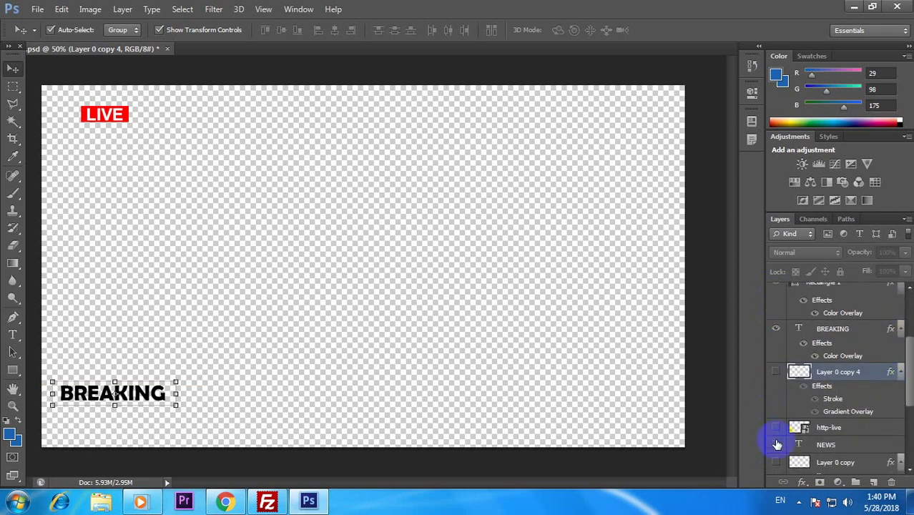
# Step: Check Layer 0 copy 4, Layer 0 copy, BREAKING and Layer 0 copy 2 by briefly toggling each one's visibility
pyautogui.click(777, 375)
pyautogui.click(776, 375)
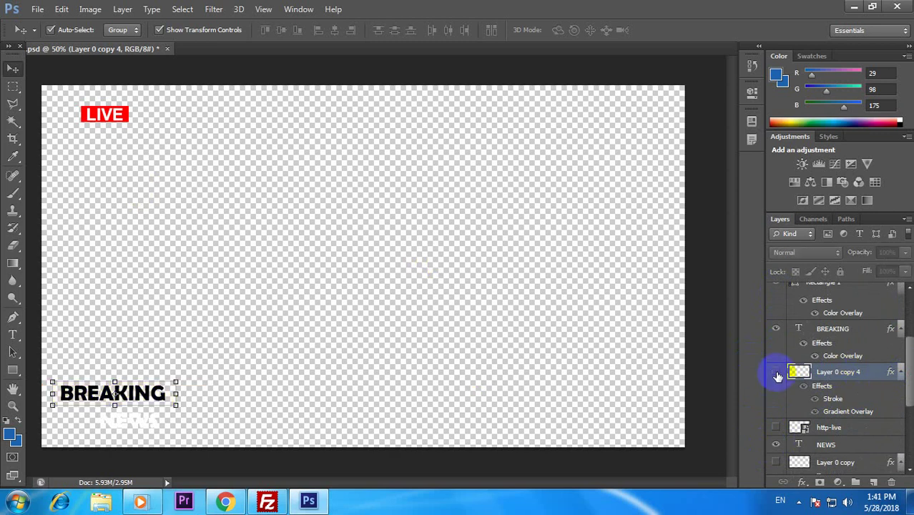
pyautogui.click(776, 462)
pyautogui.click(777, 462)
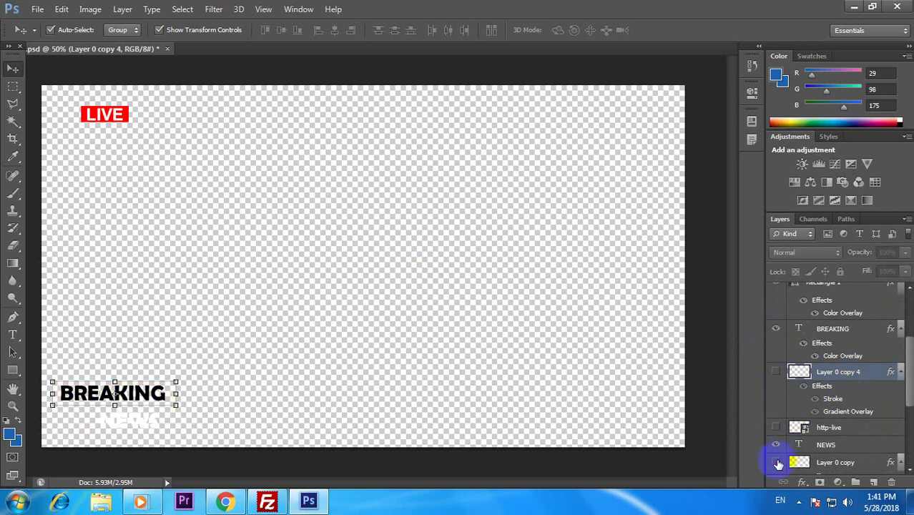
pyautogui.moveTo(910, 385); pyautogui.dragTo(910, 313)
pyautogui.click(774, 448)
pyautogui.click(775, 448)
pyautogui.click(776, 291)
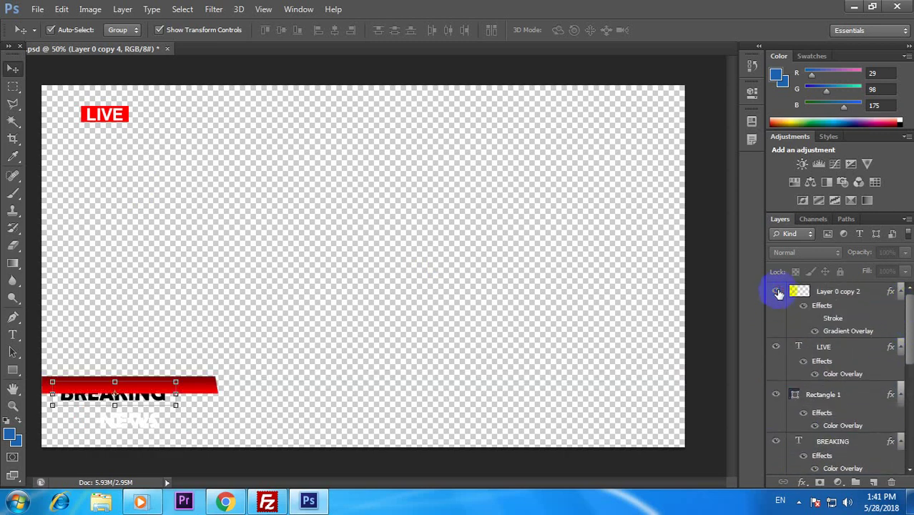
pyautogui.click(778, 292)
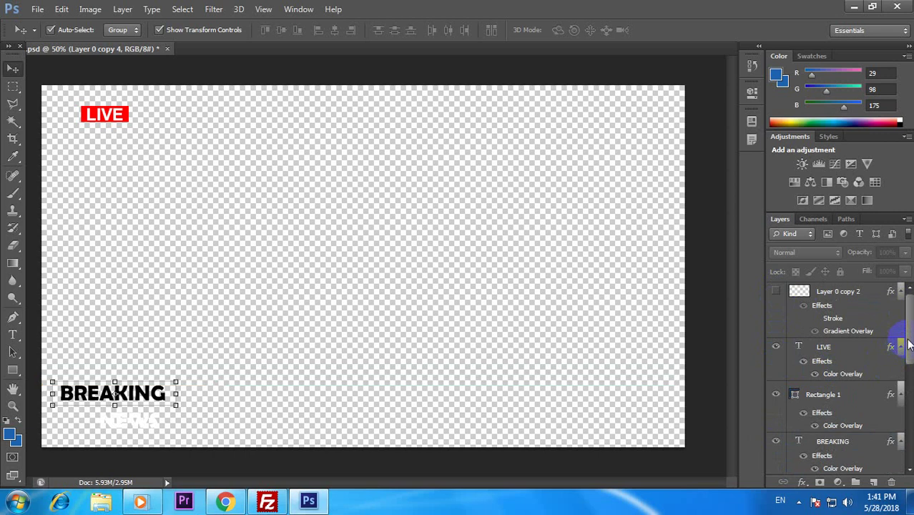
# Step: Check Layer 0 copy 4, Layer 0 copy, Layer 0 copy 3, Layer 0 and Layer 0 copy 2 by briefly toggling each one's visibility
pyautogui.moveTo(905, 343); pyautogui.dragTo(909, 368)
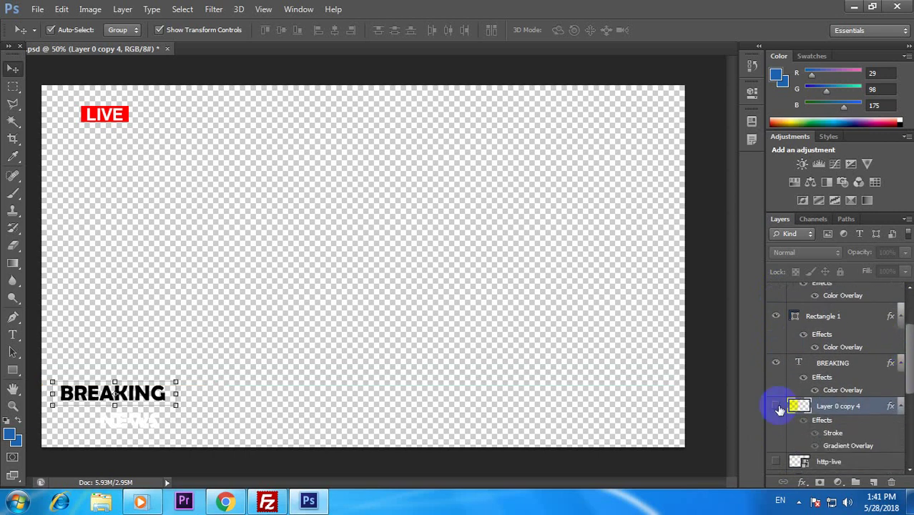
pyautogui.click(779, 409)
pyautogui.click(780, 409)
pyautogui.scroll(-2, 778, 409)
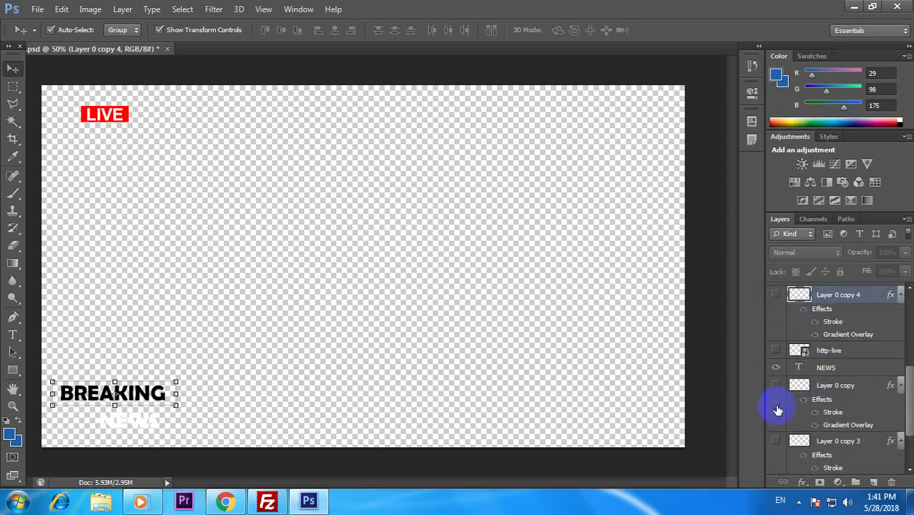
pyautogui.click(780, 384)
pyautogui.click(780, 384)
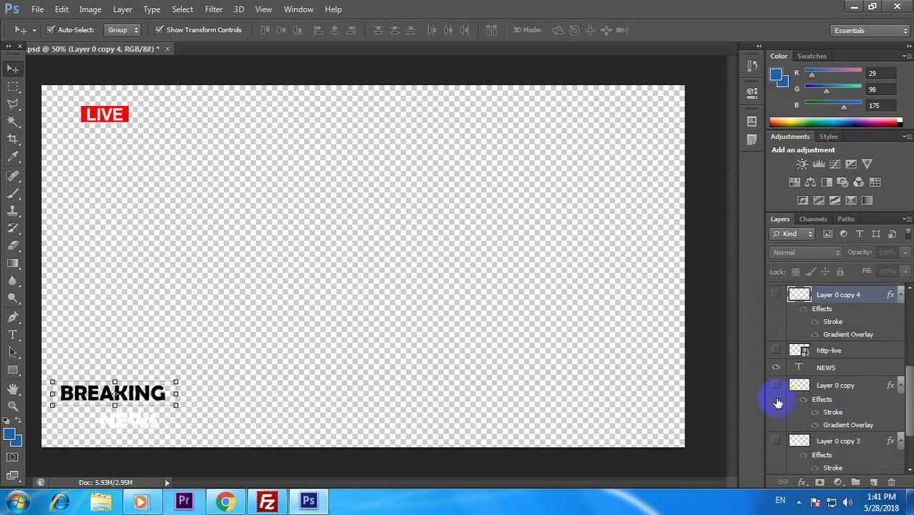
pyautogui.click(777, 442)
pyautogui.click(778, 442)
pyautogui.scroll(-1, 777, 443)
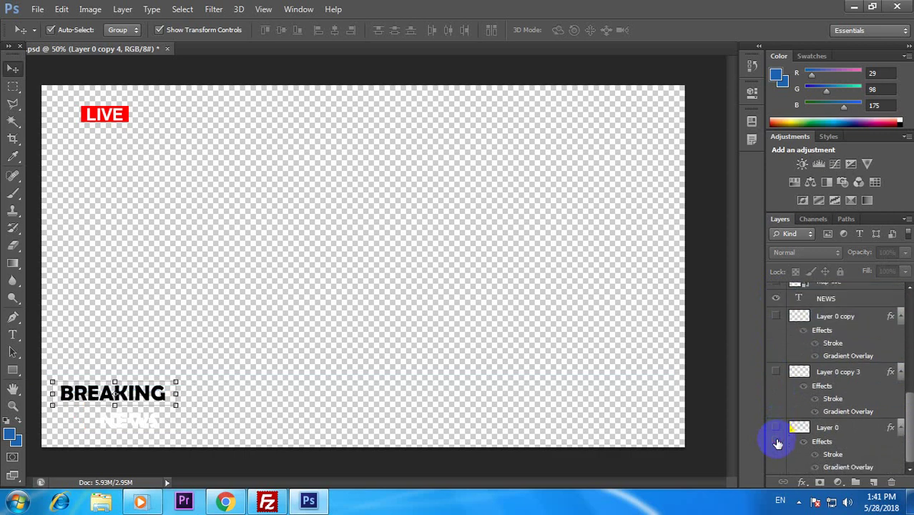
pyautogui.click(777, 427)
pyautogui.click(776, 427)
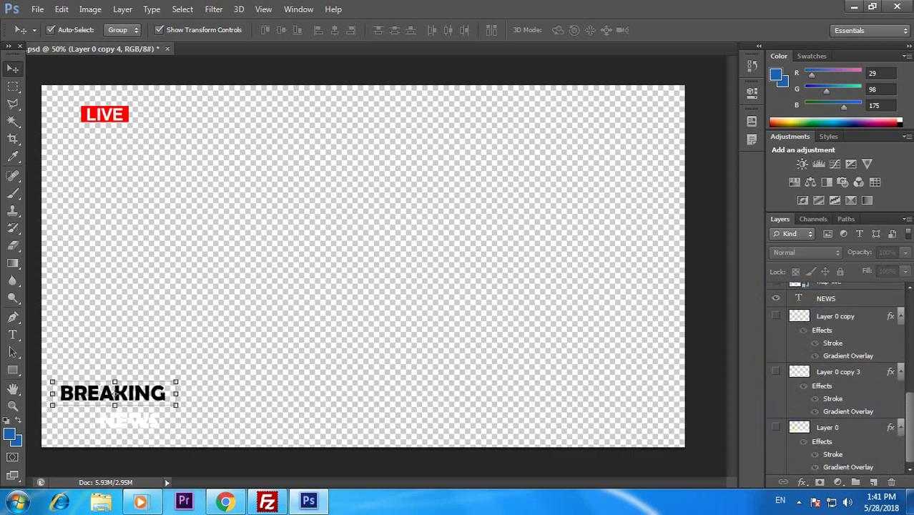
pyautogui.scroll(3, 836, 379)
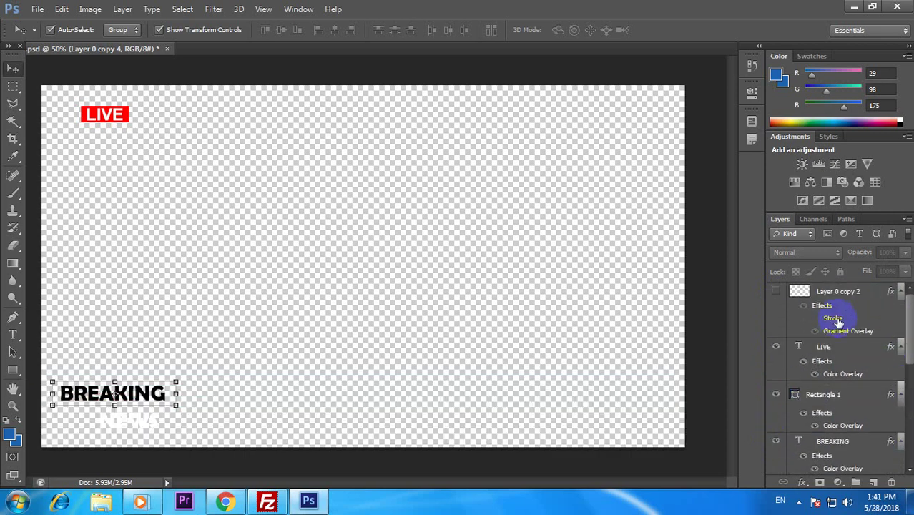
pyautogui.click(777, 292)
pyautogui.click(778, 292)
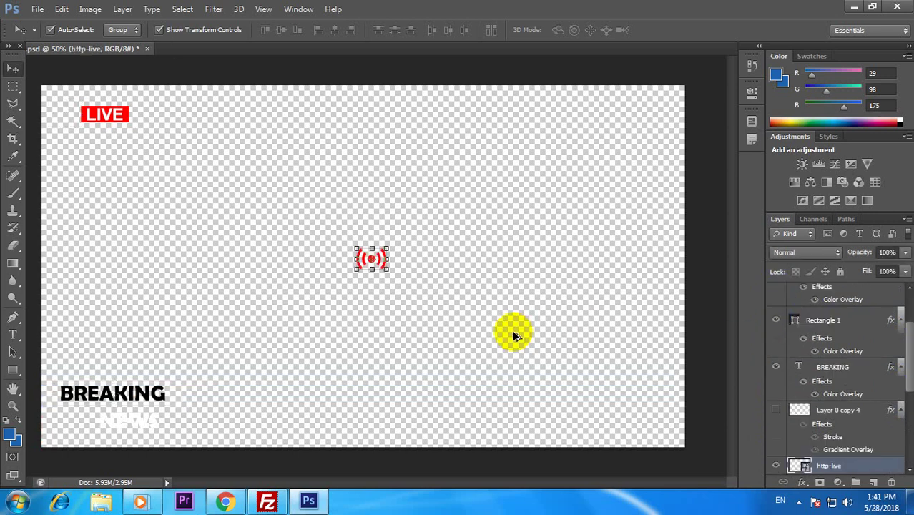
# Step: Step back and forward through the edit history until the broadcast icon sits at its small size beside the LIVE badge
pyautogui.click(62, 9)
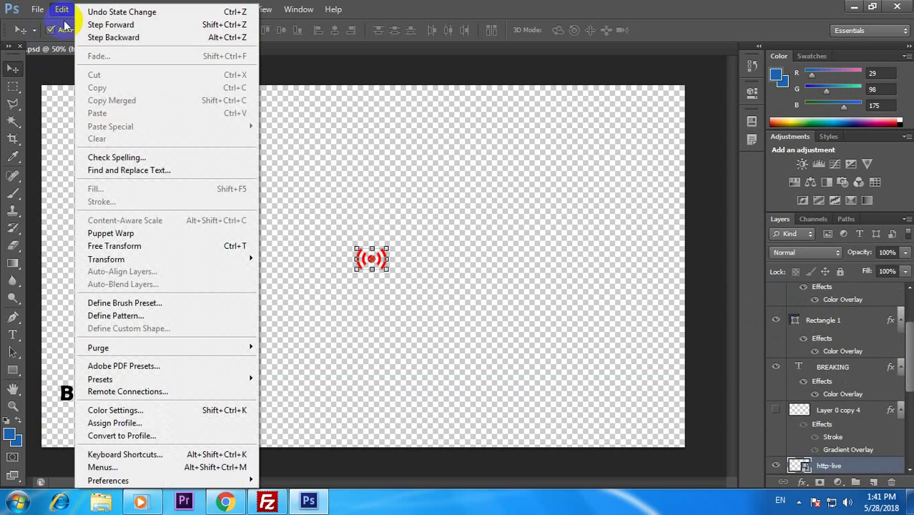
pyautogui.click(100, 37)
pyautogui.click(61, 8)
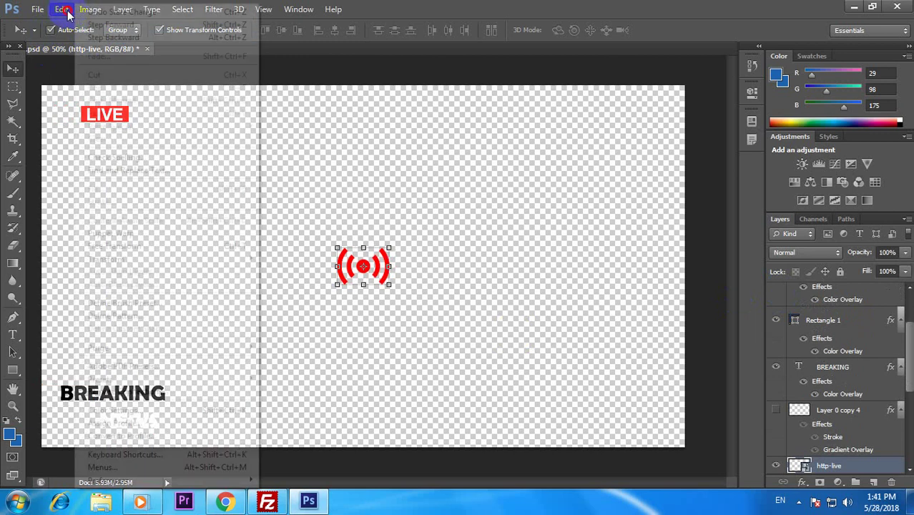
pyautogui.click(91, 29)
pyautogui.click(61, 9)
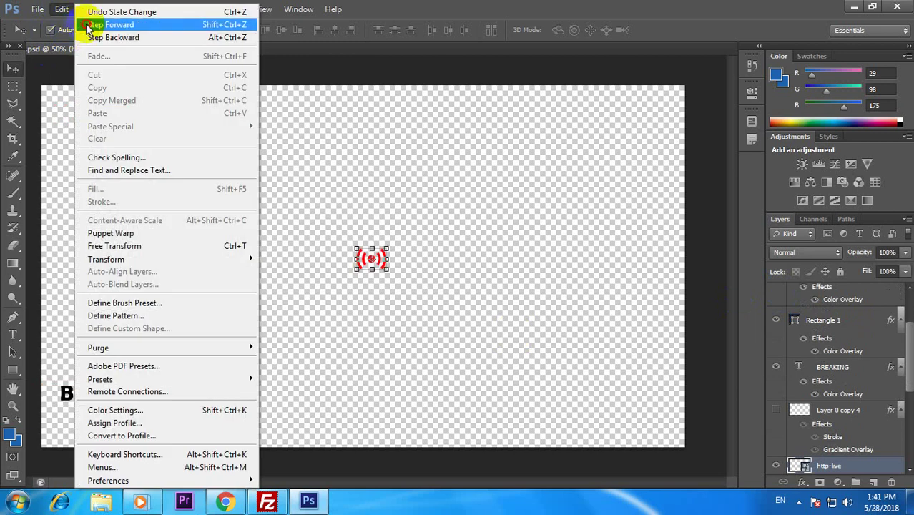
pyautogui.click(85, 24)
pyautogui.click(61, 9)
pyautogui.click(87, 29)
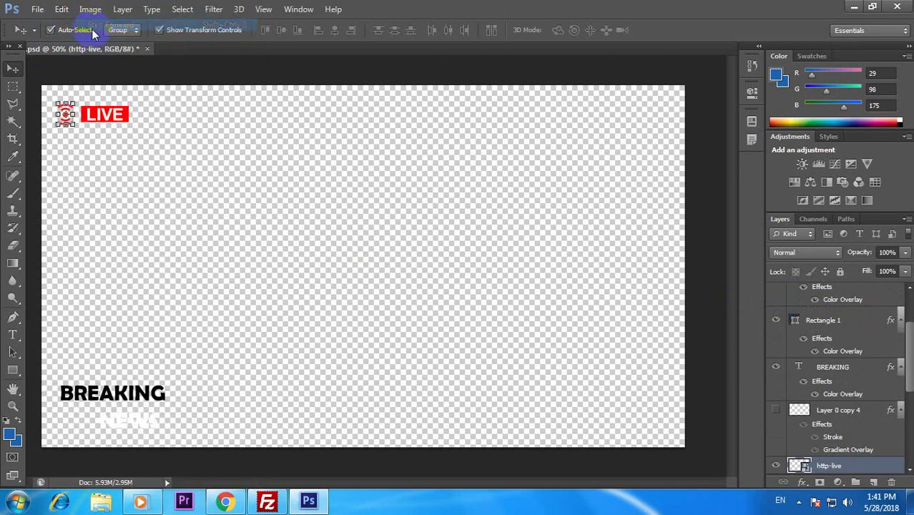
# Step: Hide the http-live icon, the LIVE text and its red Rectangle 1, leaving only the BREAKING and NEWS text layers shown
pyautogui.click(776, 466)
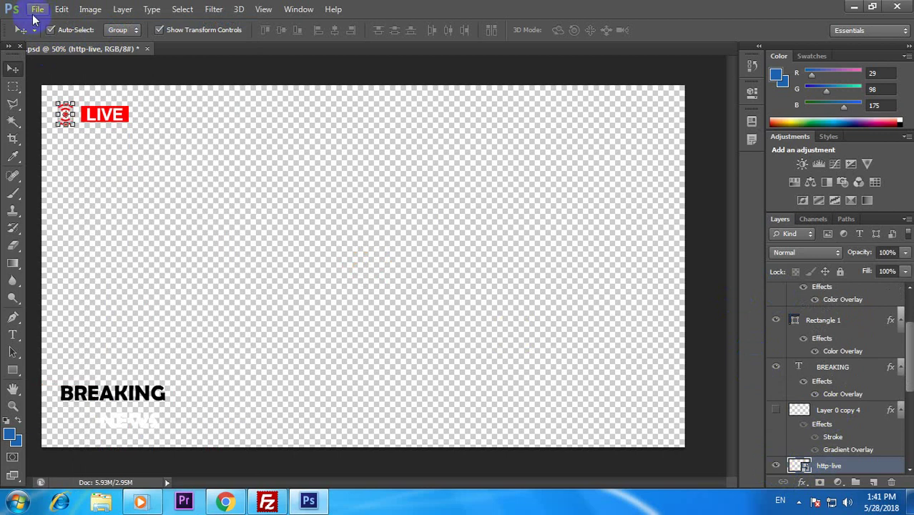
pyautogui.click(778, 466)
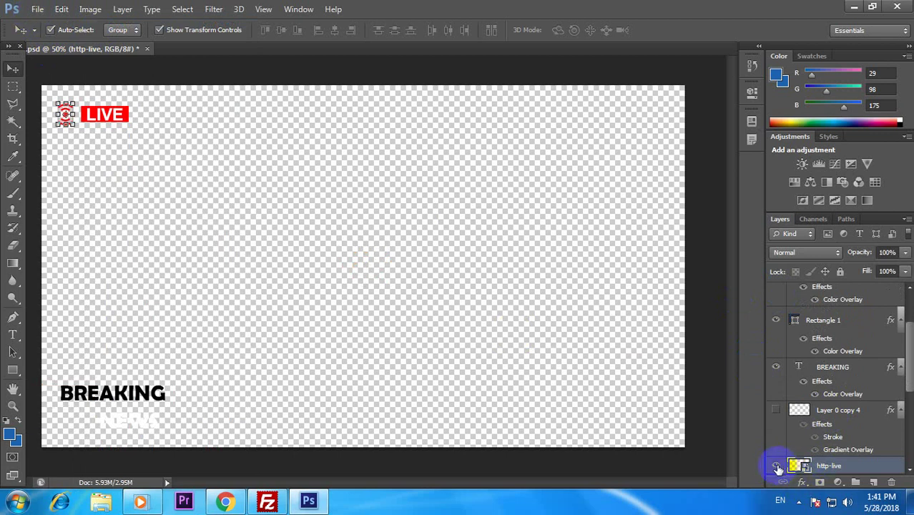
pyautogui.click(777, 467)
pyautogui.click(775, 467)
pyautogui.moveTo(908, 366); pyautogui.dragTo(905, 299)
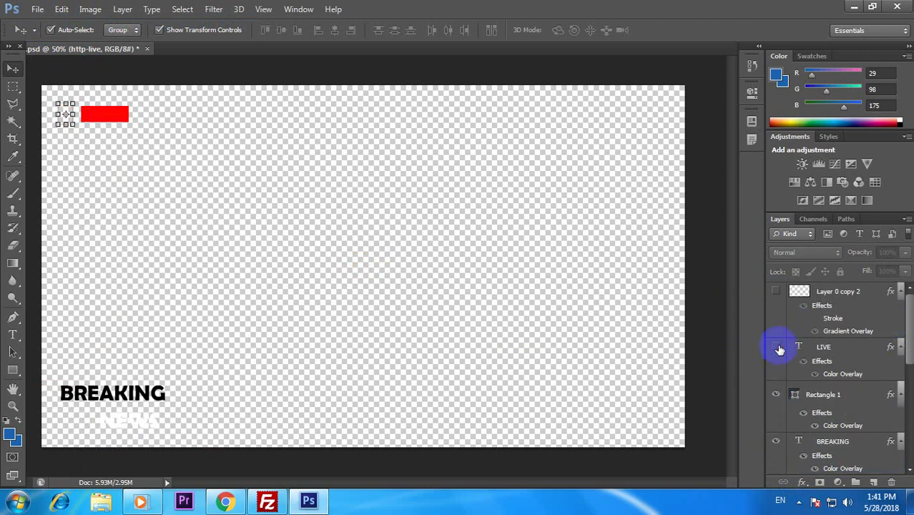
pyautogui.click(776, 394)
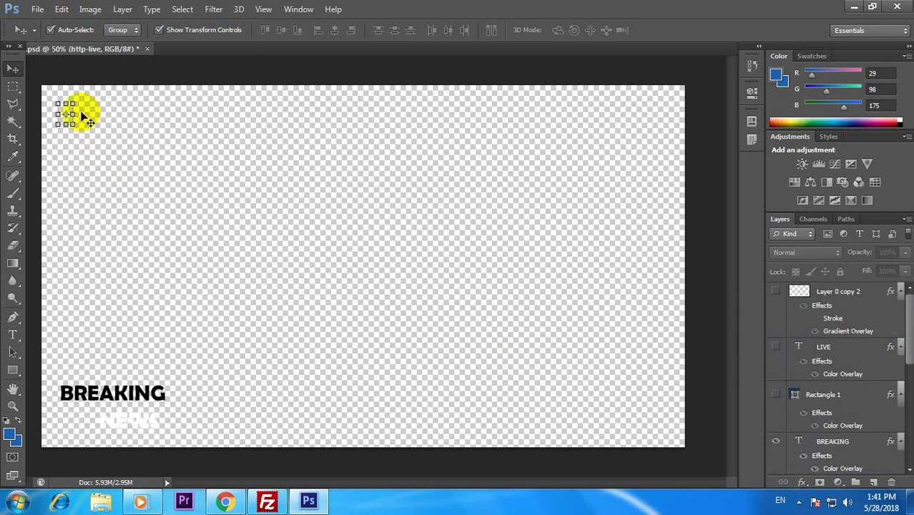
# Step: Save the BREAKING and NEWS text version to the Desktop as a separate Photoshop-format file with maximum compatibility
pyautogui.click(37, 9)
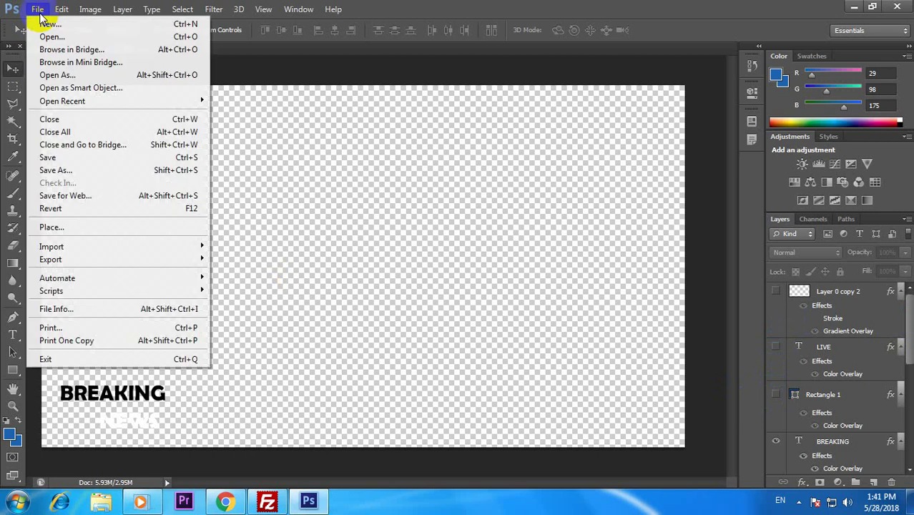
pyautogui.click(72, 171)
pyautogui.click(435, 265)
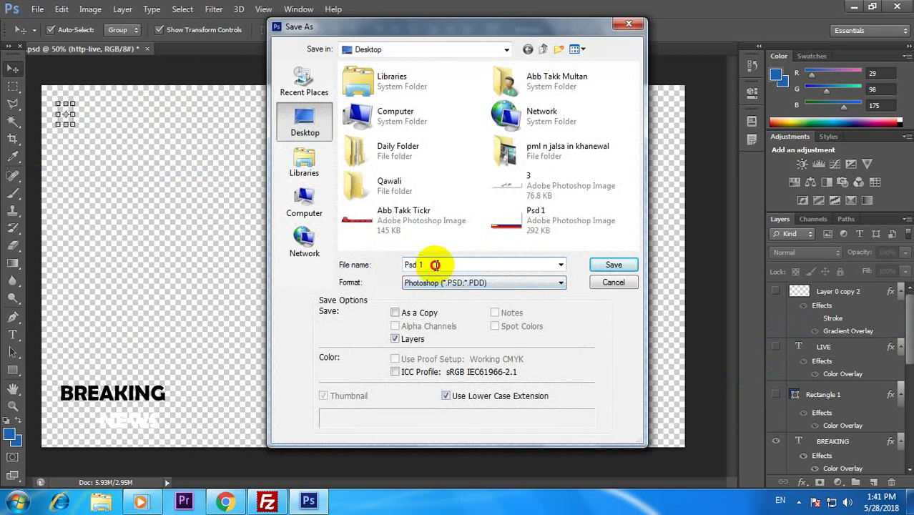
pyautogui.click(417, 263)
pyautogui.press('Return')
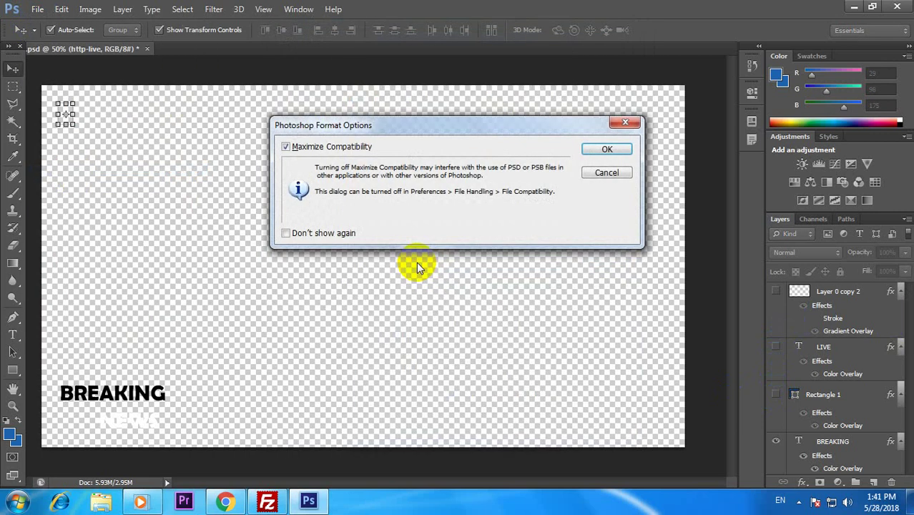
pyautogui.click(592, 152)
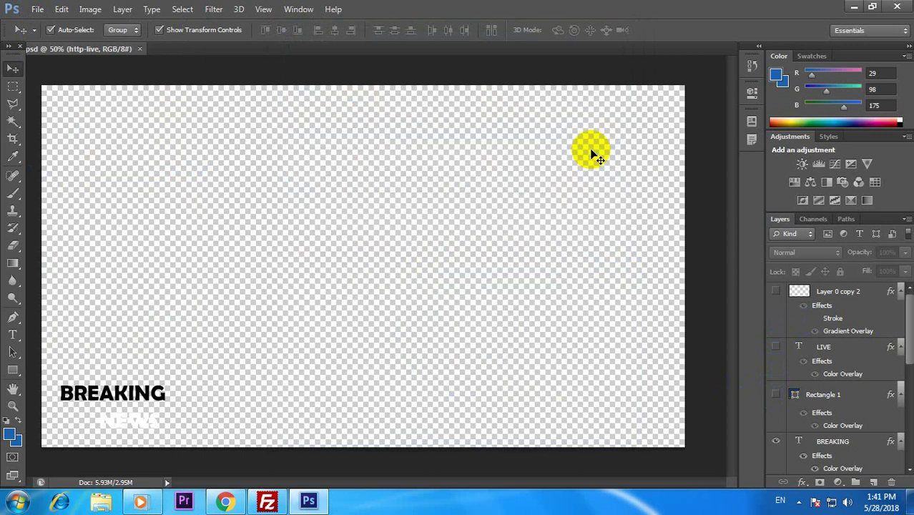
# Step: Show the LIVE text and its red Rectangle 1, and hide the BREAKING and NEWS text layers
pyautogui.click(776, 290)
pyautogui.click(775, 290)
pyautogui.click(776, 394)
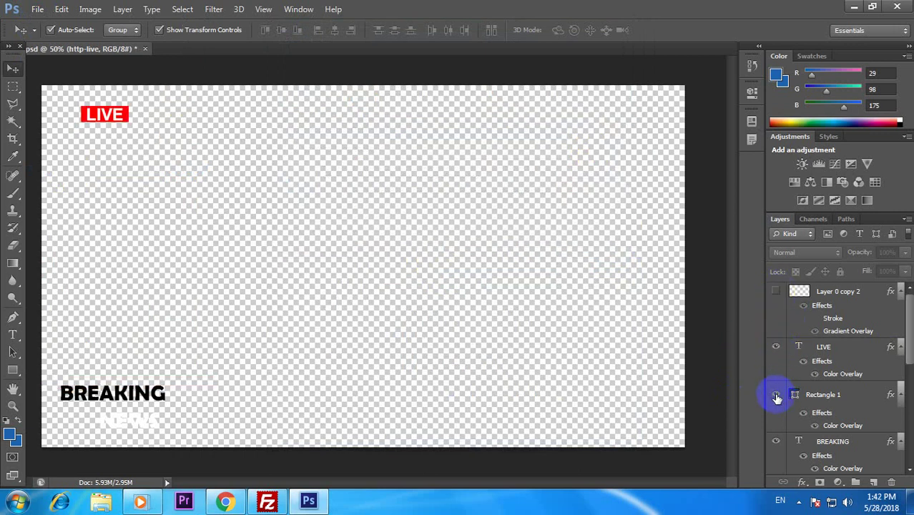
pyautogui.click(776, 441)
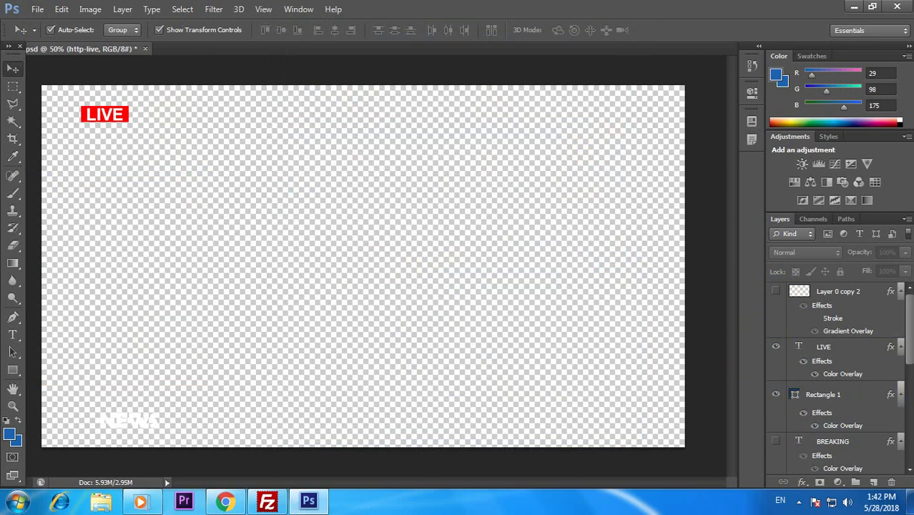
pyautogui.moveTo(909, 355); pyautogui.dragTo(910, 403)
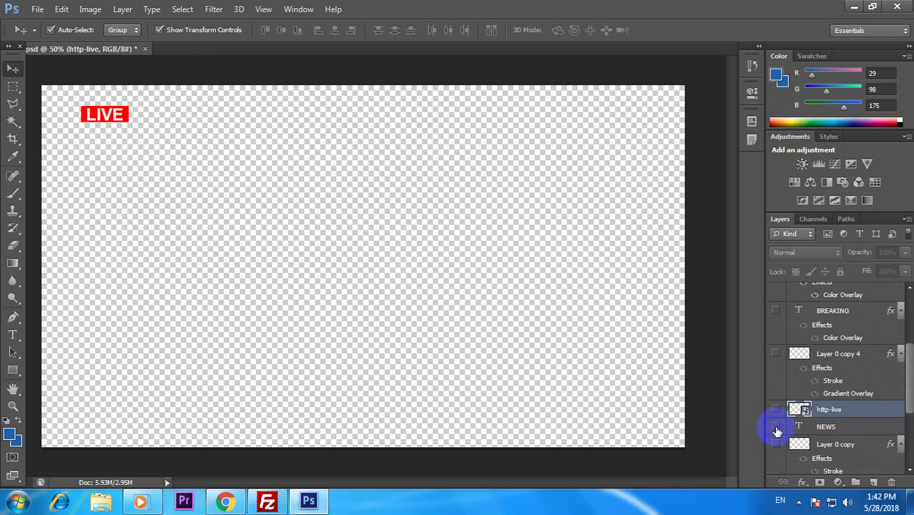
# Step: Check Layer 0 and Layer 0 copy 3 by briefly toggling their visibility
pyautogui.moveTo(910, 403); pyautogui.dragTo(909, 436)
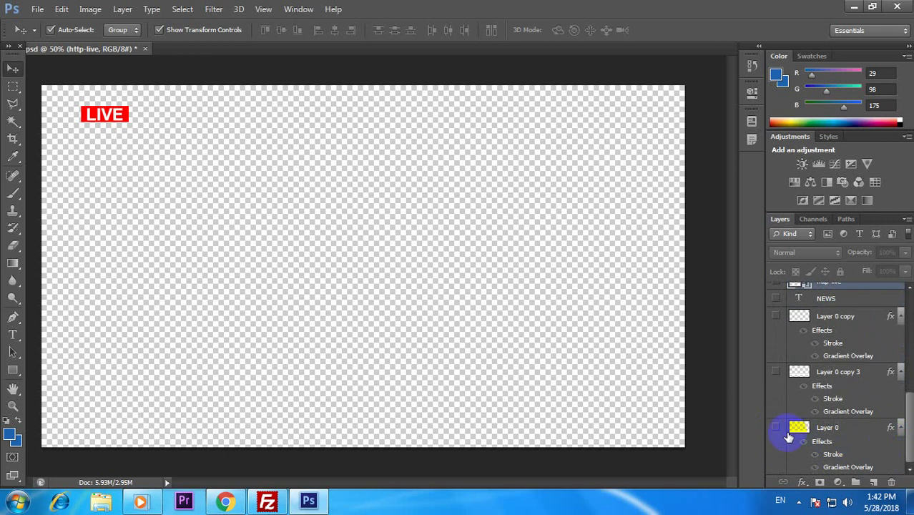
pyautogui.click(776, 427)
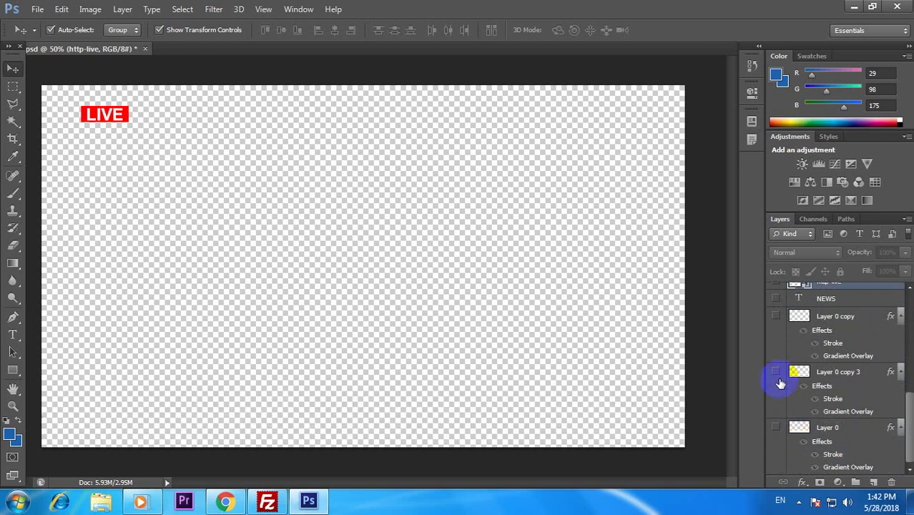
pyautogui.click(776, 372)
pyautogui.click(776, 372)
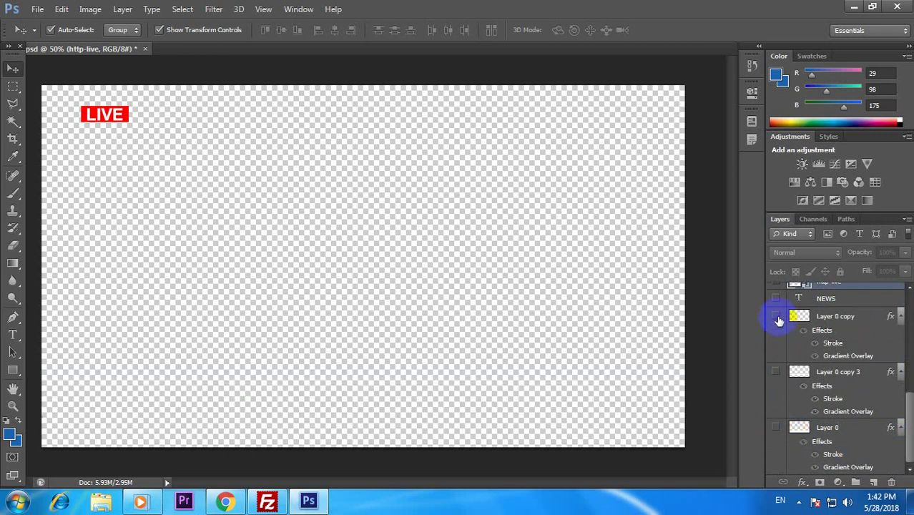
# Step: Show the http-live broadcast icon and hide the LIVE text, keeping the red Rectangle 1 shown
pyautogui.scroll(4, 776, 325)
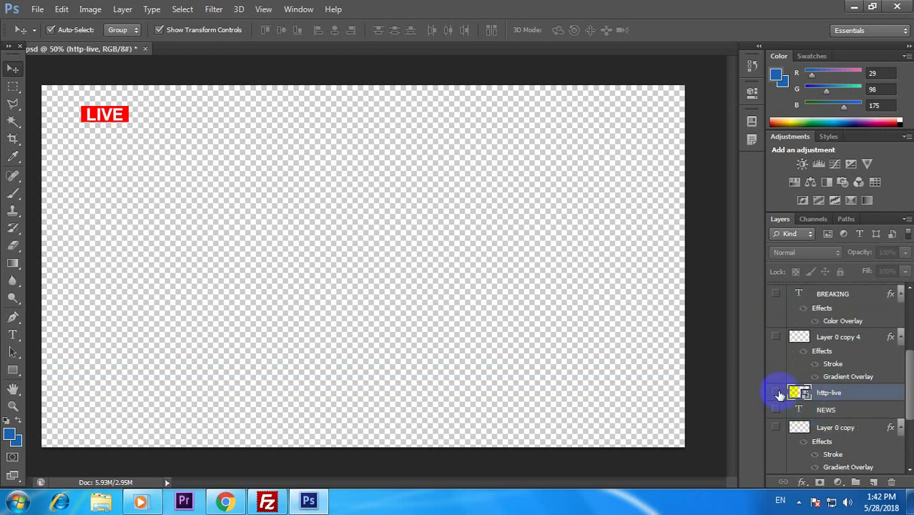
pyautogui.click(776, 392)
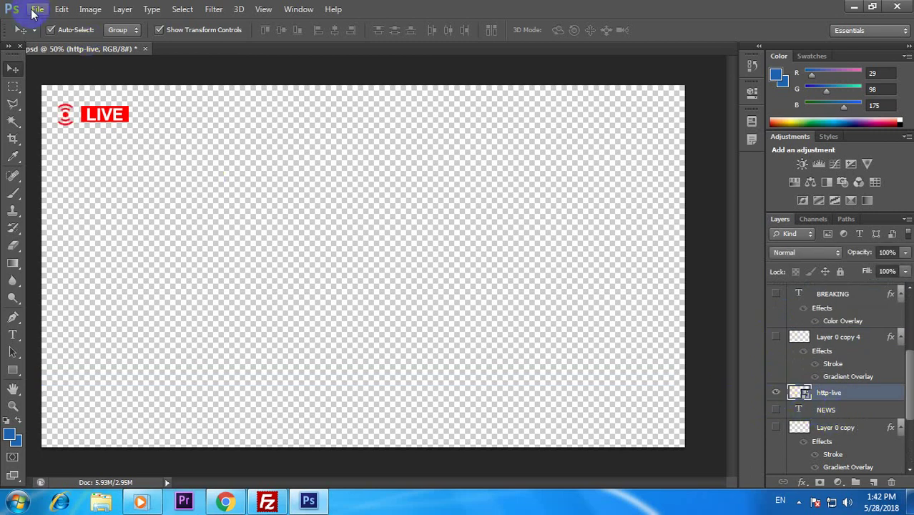
pyautogui.click(38, 10)
pyautogui.click(38, 10)
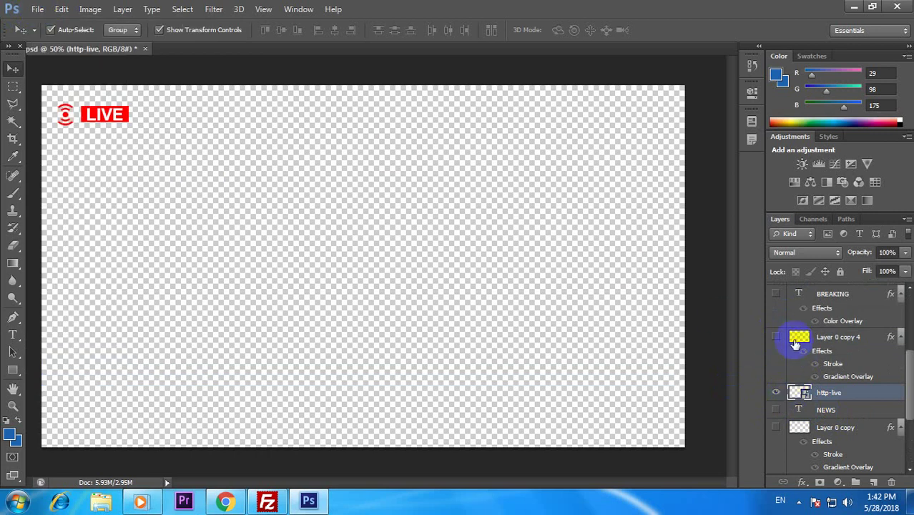
pyautogui.moveTo(906, 383); pyautogui.dragTo(908, 345)
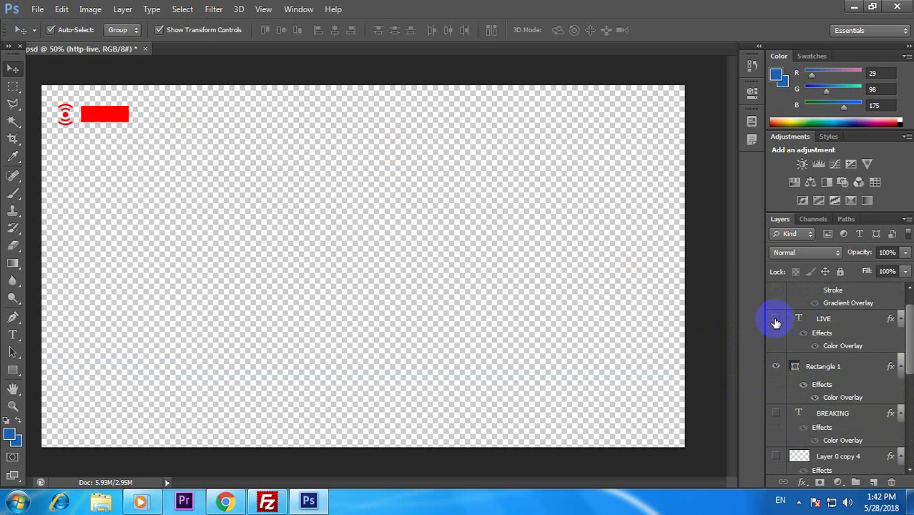
# Step: Save the broadcast icon and red rectangle version to the Desktop as another Photoshop-format file with maximum compatibility
pyautogui.click(37, 9)
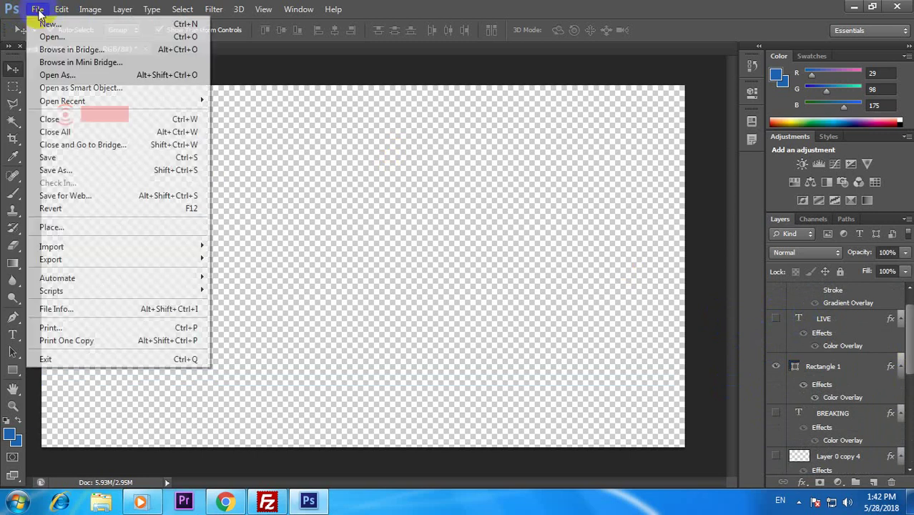
pyautogui.click(56, 170)
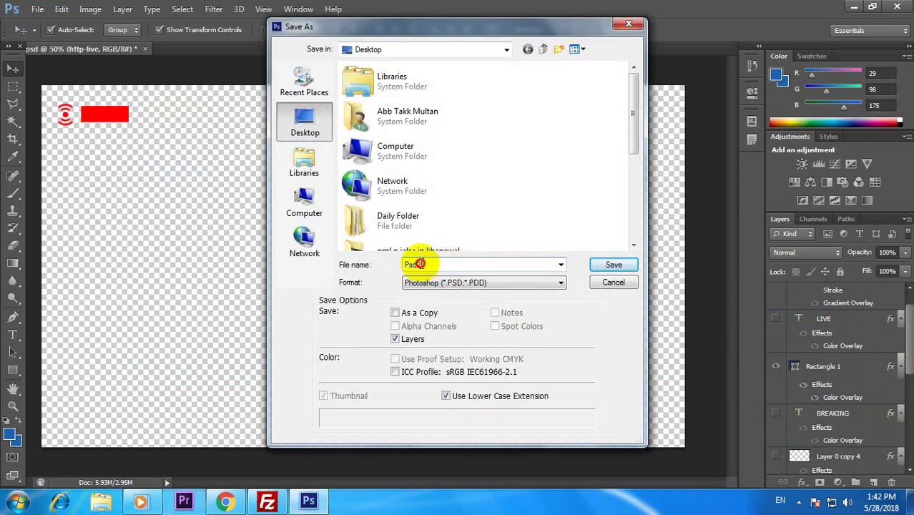
pyautogui.press('Return')
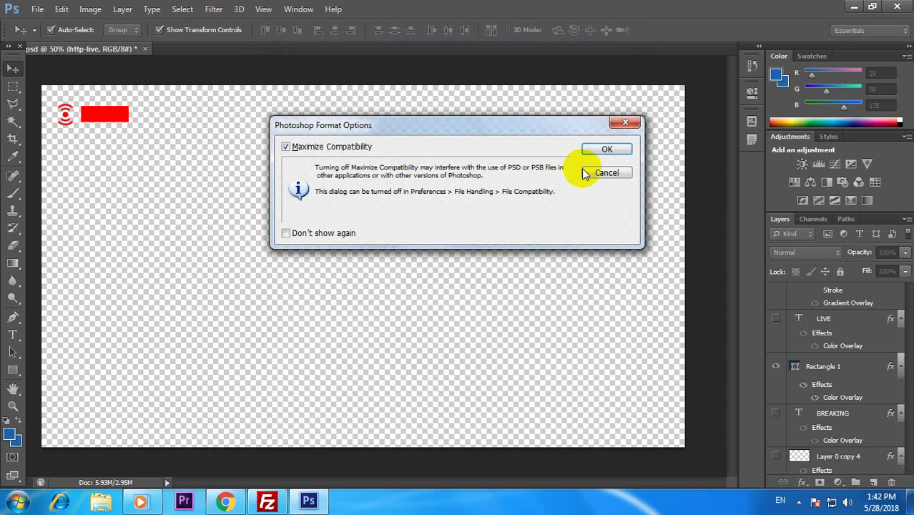
pyautogui.click(601, 149)
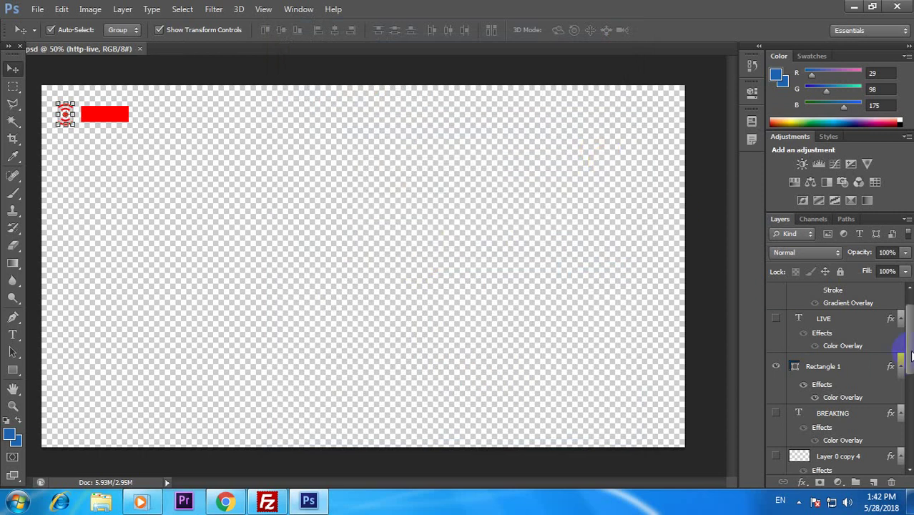
# Step: Hide the red Rectangle 1 and the http-live broadcast icon, and show only the LIVE text layer
pyautogui.click(777, 367)
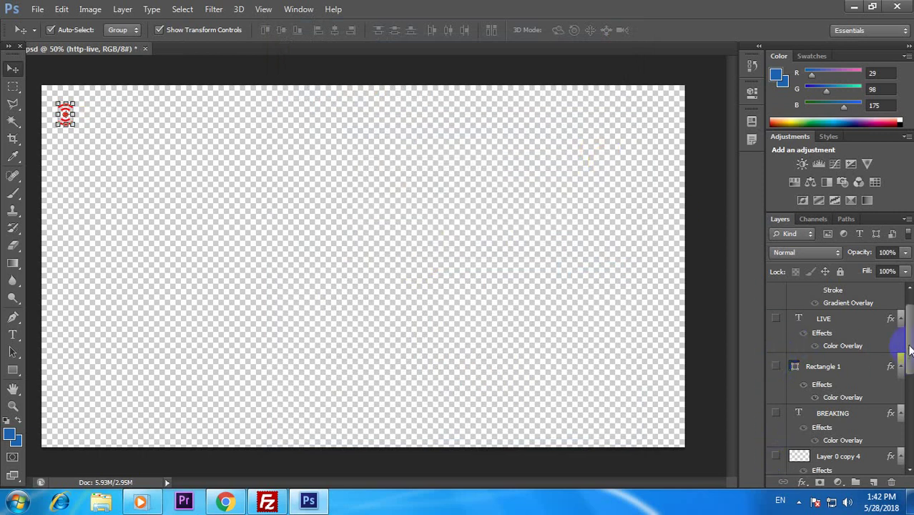
pyautogui.moveTo(909, 351); pyautogui.dragTo(910, 400)
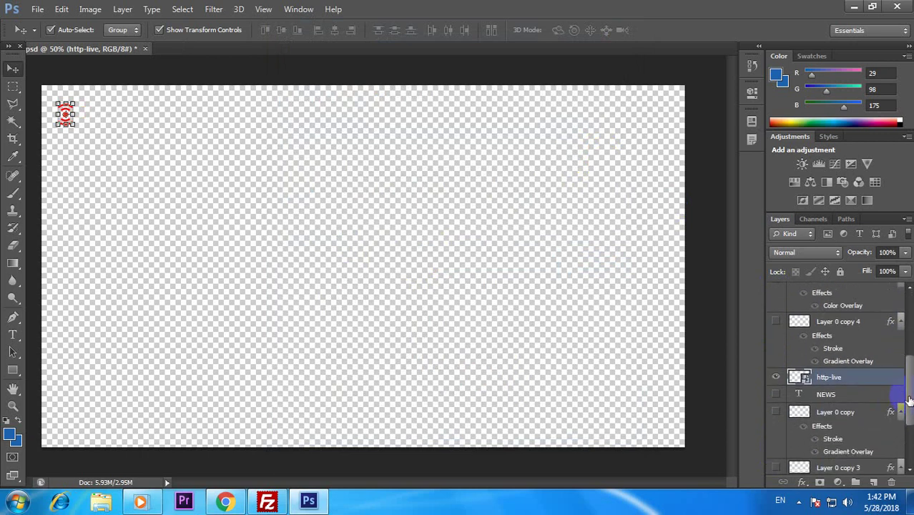
pyautogui.click(776, 377)
pyautogui.scroll(10, 910, 388)
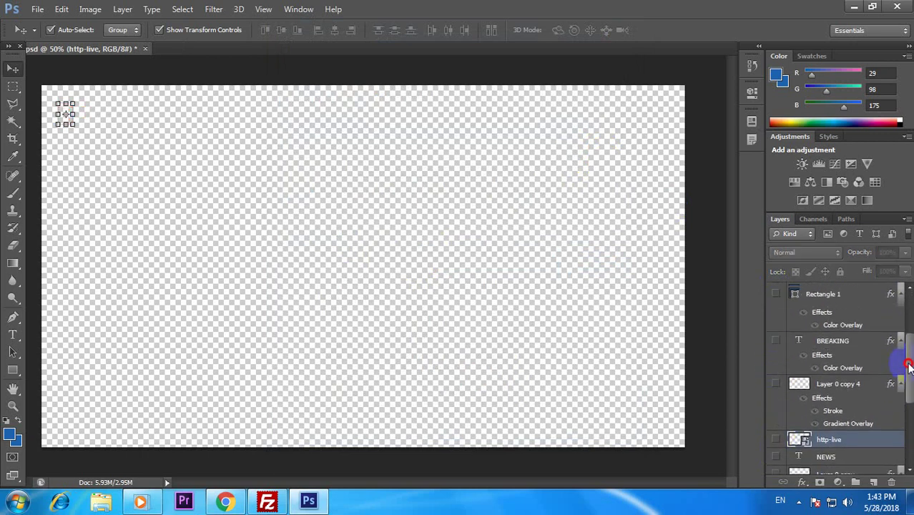
pyautogui.click(776, 340)
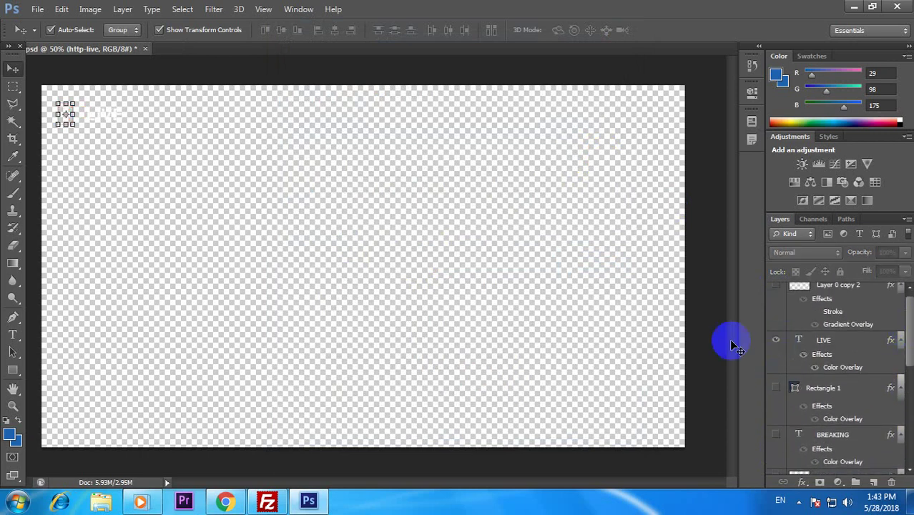
# Step: Save the LIVE text version to the Desktop as Psd4 in Photoshop format with maximum compatibility
pyautogui.click(37, 9)
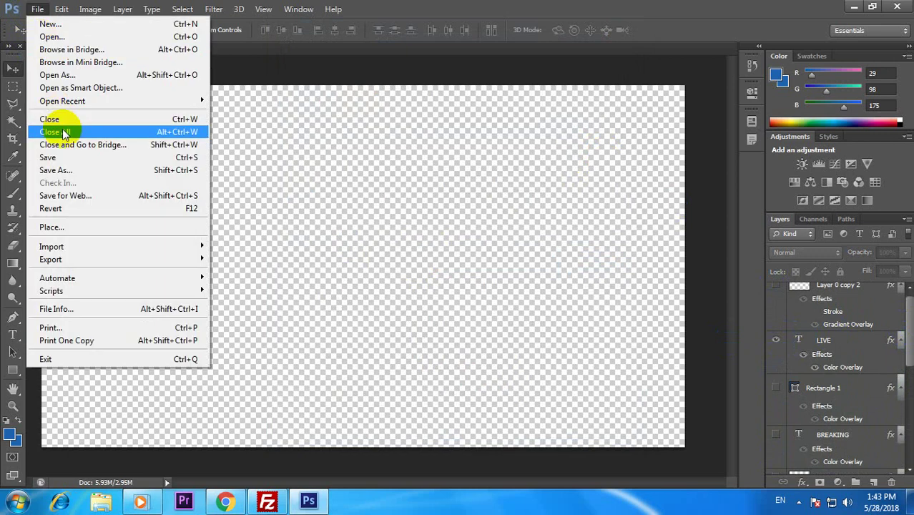
pyautogui.click(71, 170)
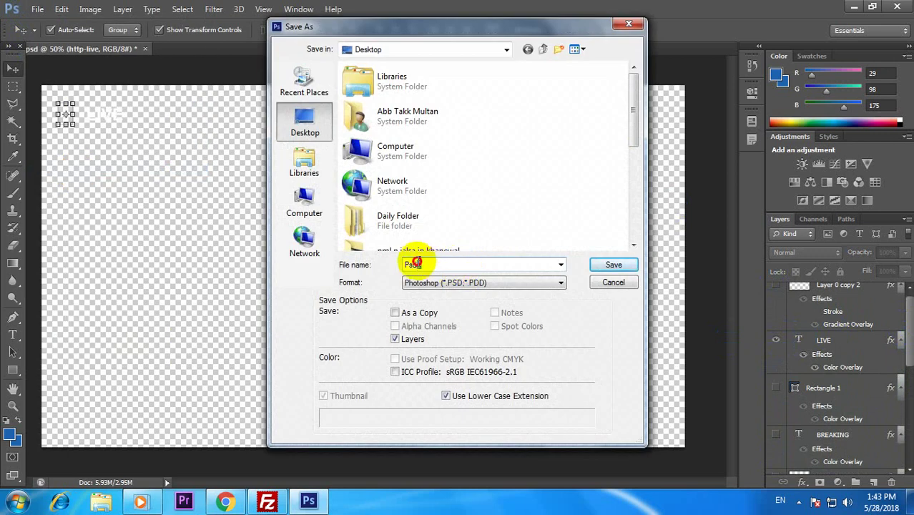
pyautogui.press('Return')
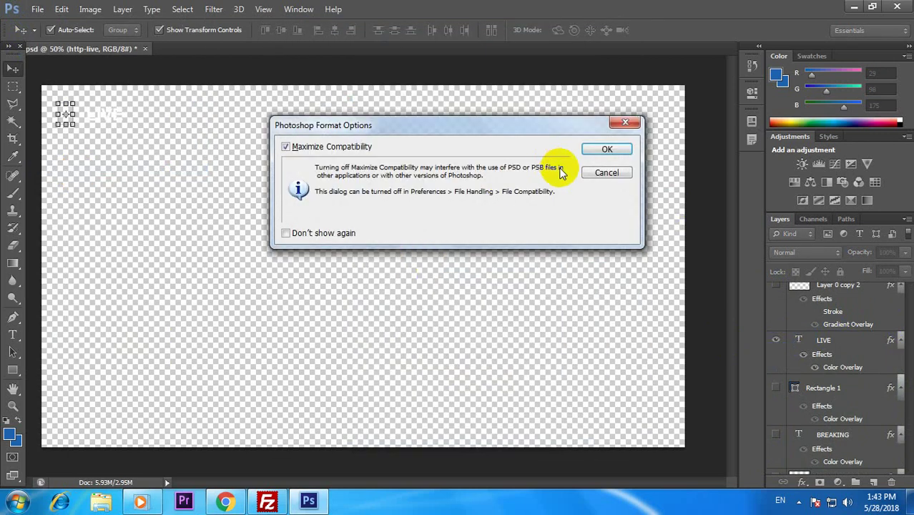
pyautogui.click(606, 152)
# Step: Switch to Adobe Premiere Pro and create a project named Lower, dismissing the Welcome window
pyautogui.click(186, 503)
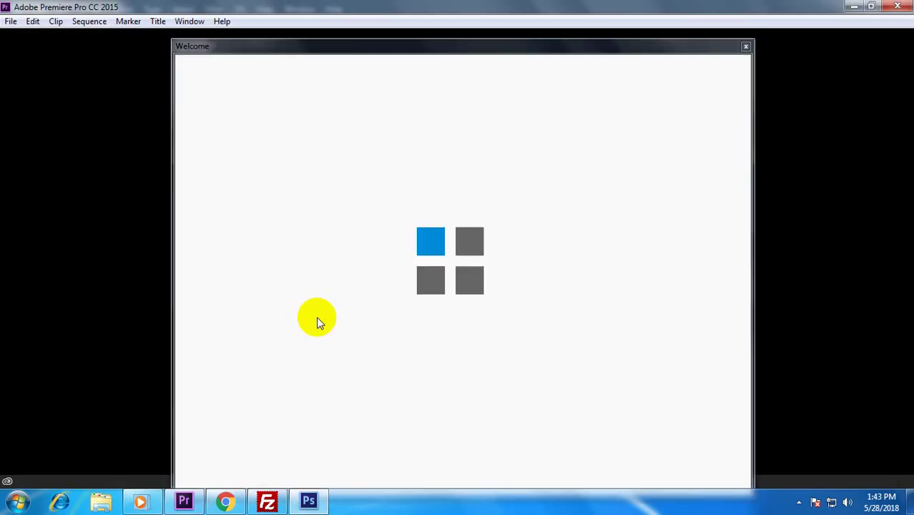
pyautogui.click(746, 46)
pyautogui.click(11, 22)
pyautogui.moveTo(29, 35)
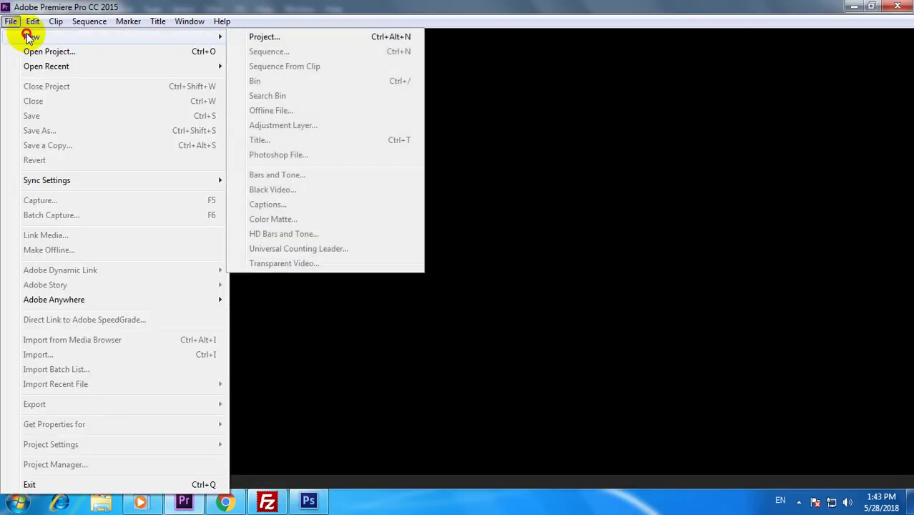
pyautogui.click(268, 34)
pyautogui.write('Lover')
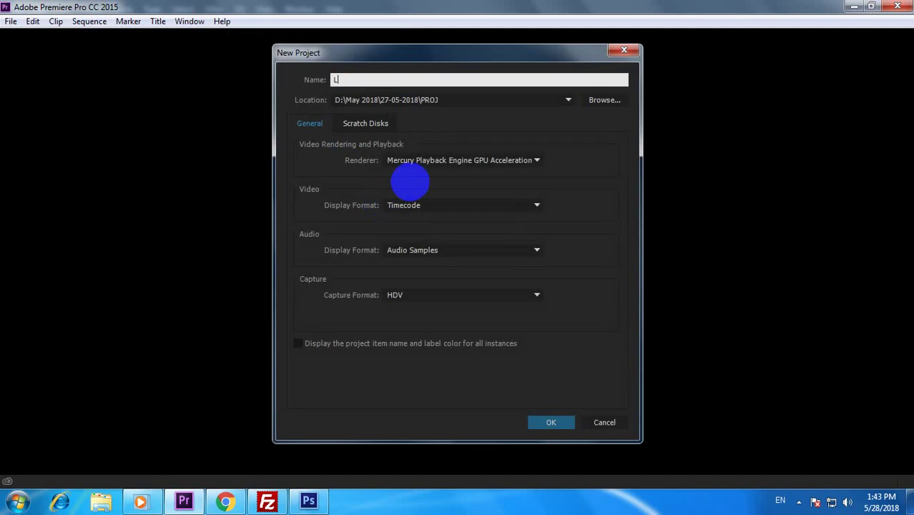
pyautogui.press('Return')
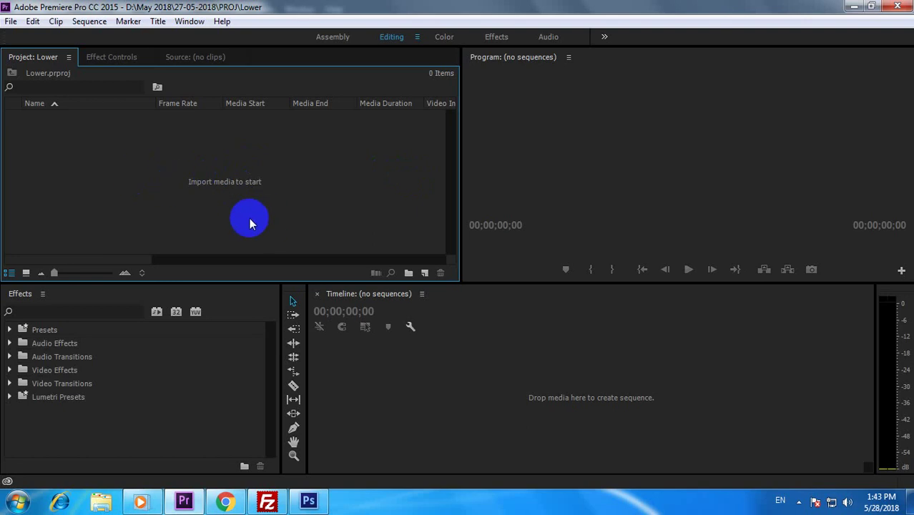
# Step: Import Psd 1, Psd2, Psd3 and Psd4 from the Desktop into the project, with all layers merged for each file
pyautogui.click(852, 8)
pyautogui.click(852, 7)
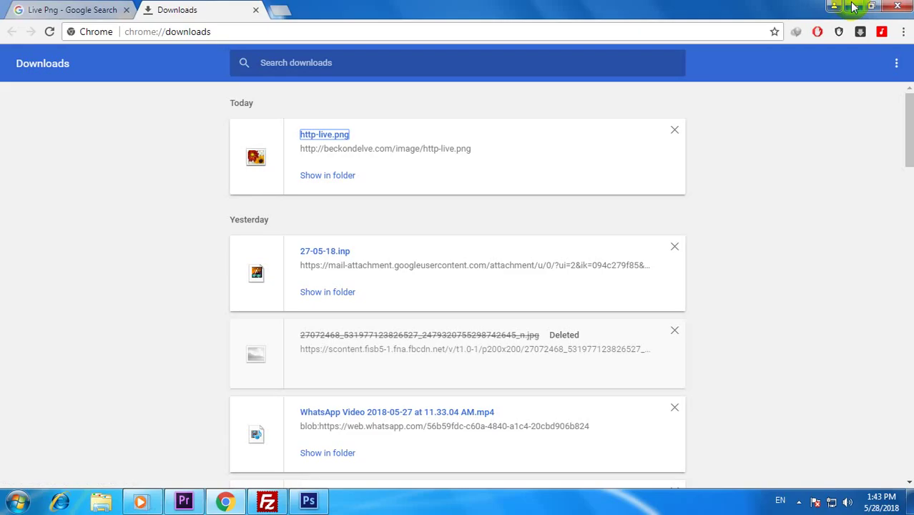
pyautogui.click(852, 7)
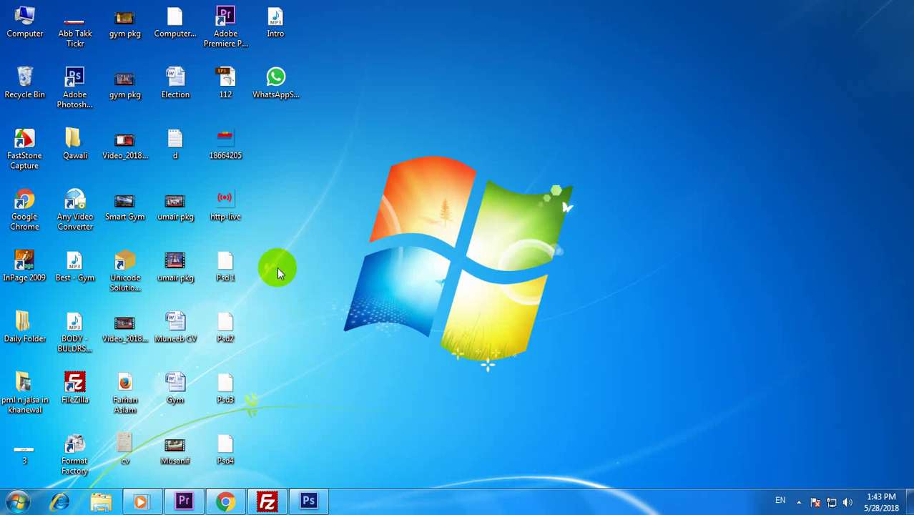
pyautogui.moveTo(255, 255); pyautogui.dragTo(220, 476)
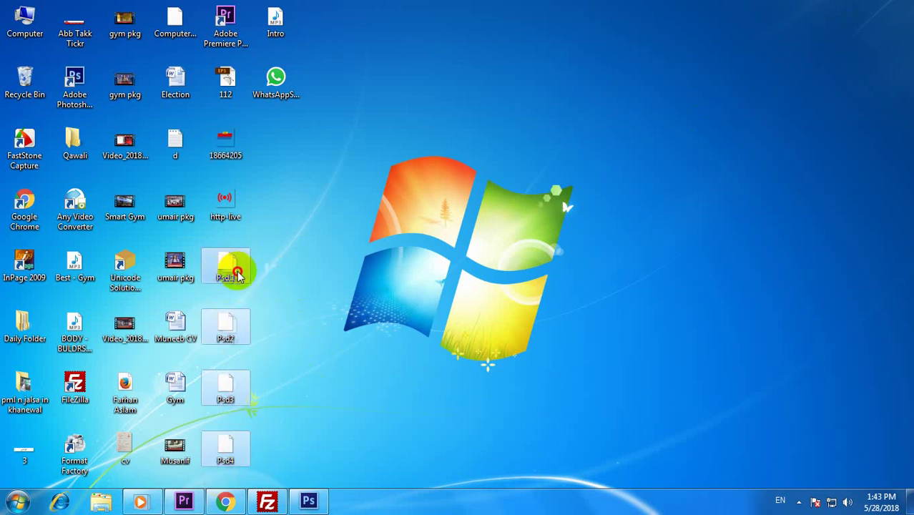
pyautogui.moveTo(230, 266); pyautogui.dragTo(80, 149)
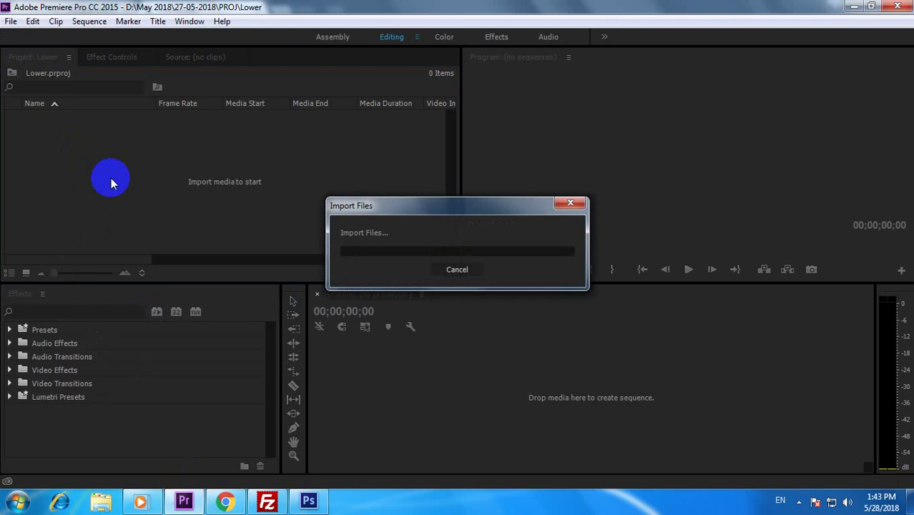
pyautogui.click(546, 176)
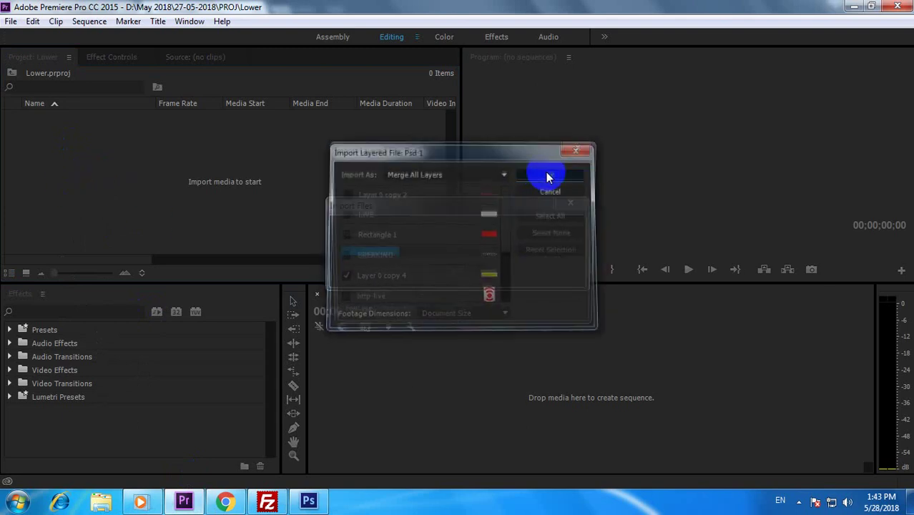
pyautogui.click(547, 176)
pyautogui.click(547, 176)
pyautogui.click(547, 176)
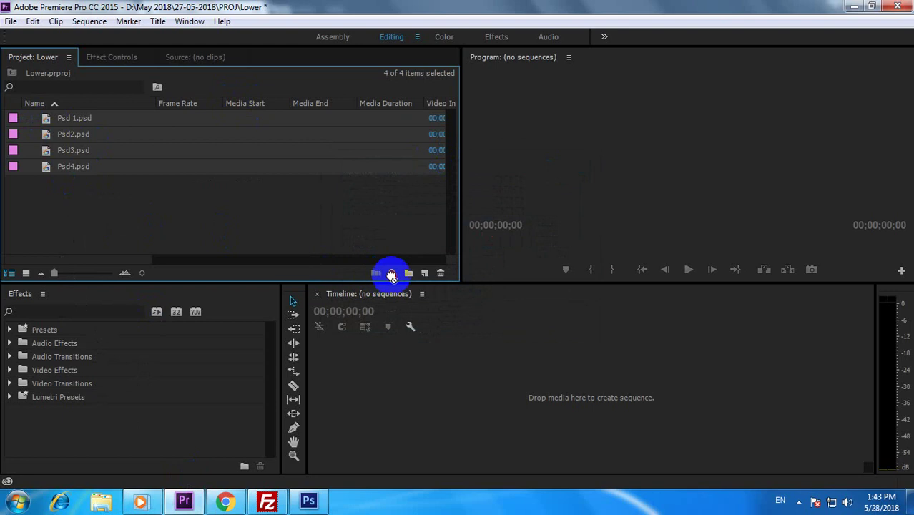
# Step: Create a sequence from the four imported PSD files
pyautogui.moveTo(423, 275); pyautogui.dragTo(424, 281)
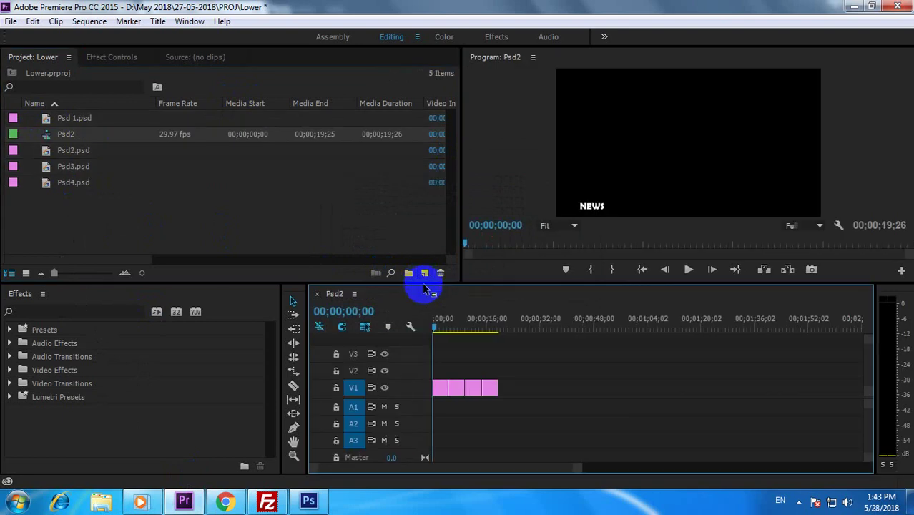
pyautogui.moveTo(436, 323); pyautogui.dragTo(455, 326)
pyautogui.press('=')
pyautogui.press('=')
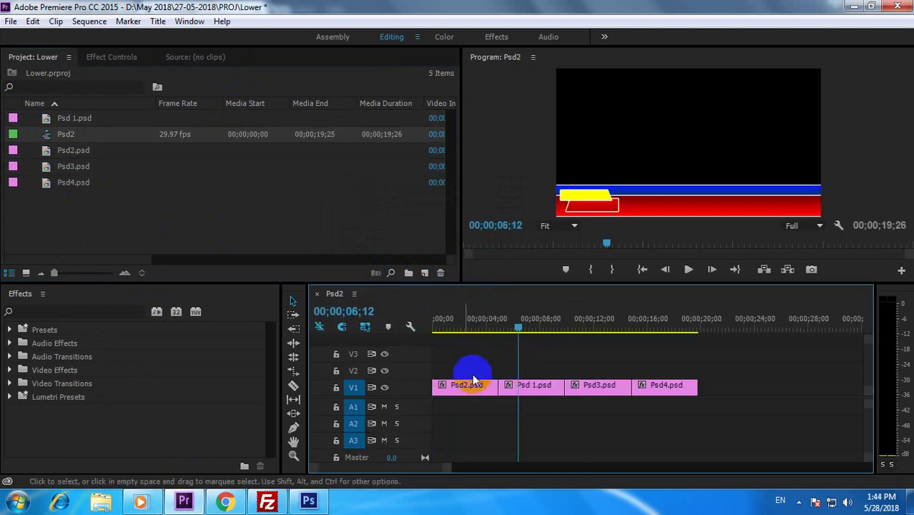
# Step: Place the Psd2 clip after the other clips on V1 and move Psd 1 to the start of the sequence
pyautogui.moveTo(444, 399); pyautogui.dragTo(742, 388)
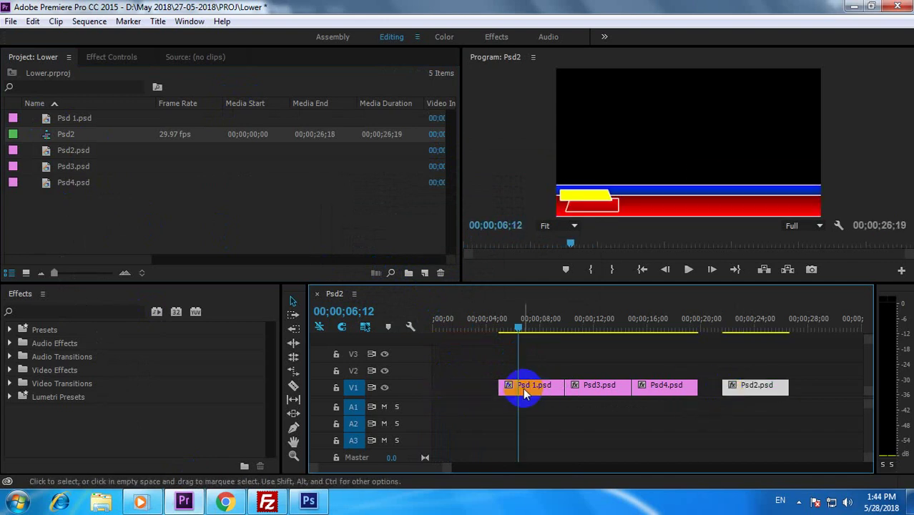
pyautogui.moveTo(520, 388); pyautogui.dragTo(445, 387)
pyautogui.press('-')
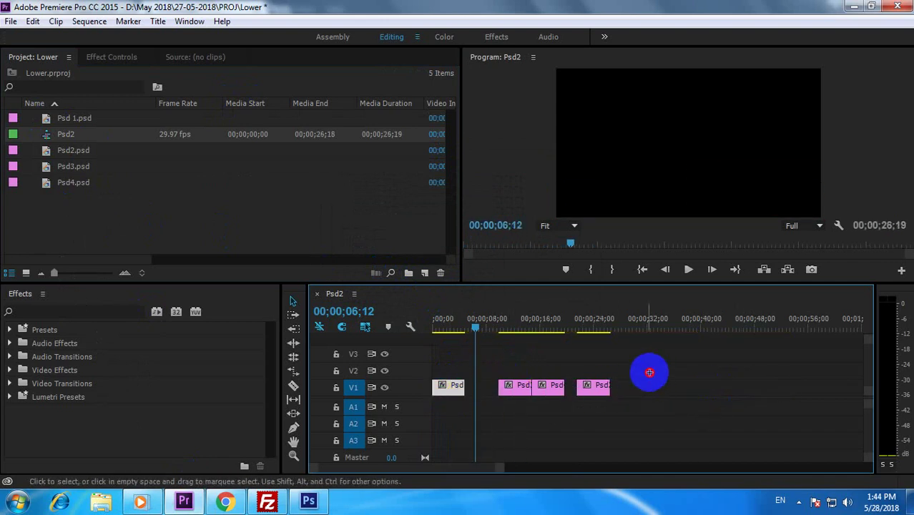
# Step: Raise the Psd3, Psd4 and Psd2 clips to V2 and extend Psd 1 on V1 to about 32 seconds
pyautogui.moveTo(642, 372); pyautogui.dragTo(512, 388)
pyautogui.moveTo(520, 386); pyautogui.dragTo(504, 368)
pyautogui.moveTo(465, 386); pyautogui.dragTo(650, 389)
pyautogui.click(512, 320)
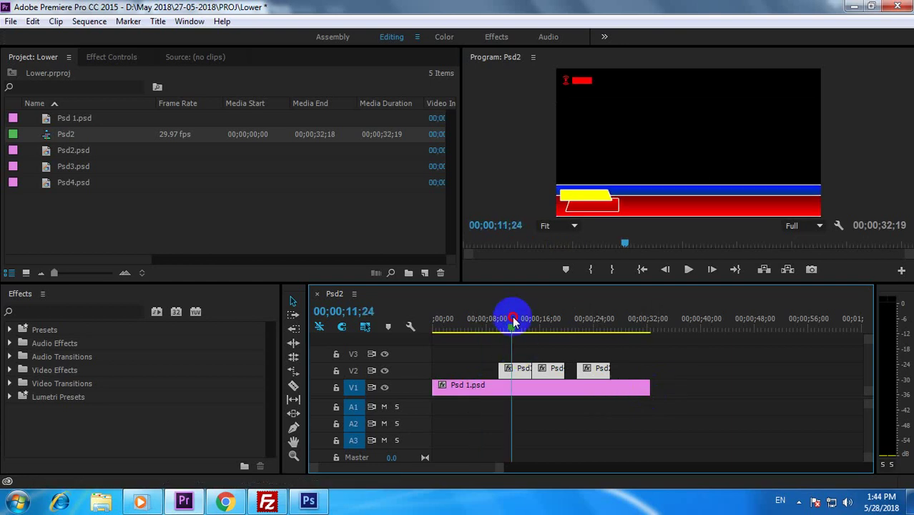
pyautogui.moveTo(513, 322)
pyautogui.mouseDown()
pyautogui.moveTo(538, 314)
pyautogui.moveTo(598, 334)
pyautogui.moveTo(526, 322)
pyautogui.mouseUp()
pyautogui.click(592, 326)
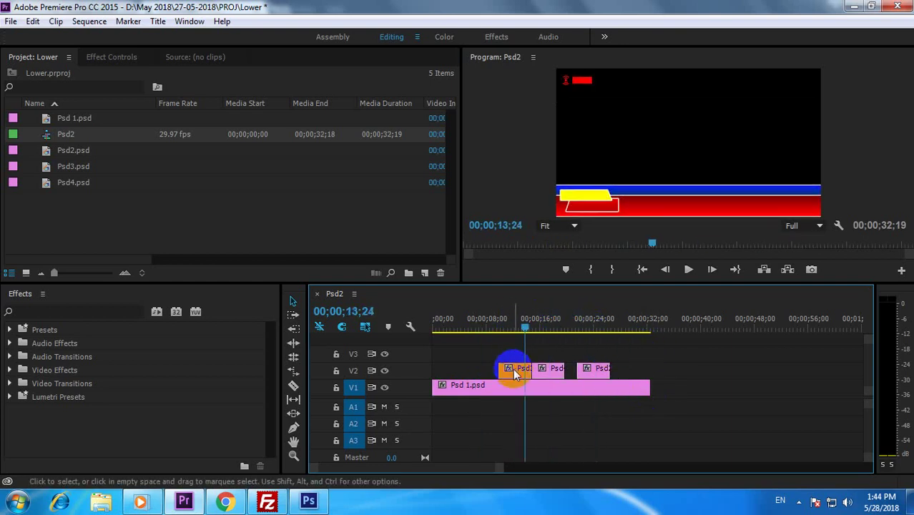
# Step: Stack Psd3 on V2, Psd4 on V3 and Psd2 on V4, all starting at the beginning of the sequence
pyautogui.moveTo(510, 367); pyautogui.dragTo(418, 366)
pyautogui.moveTo(549, 368); pyautogui.dragTo(445, 353)
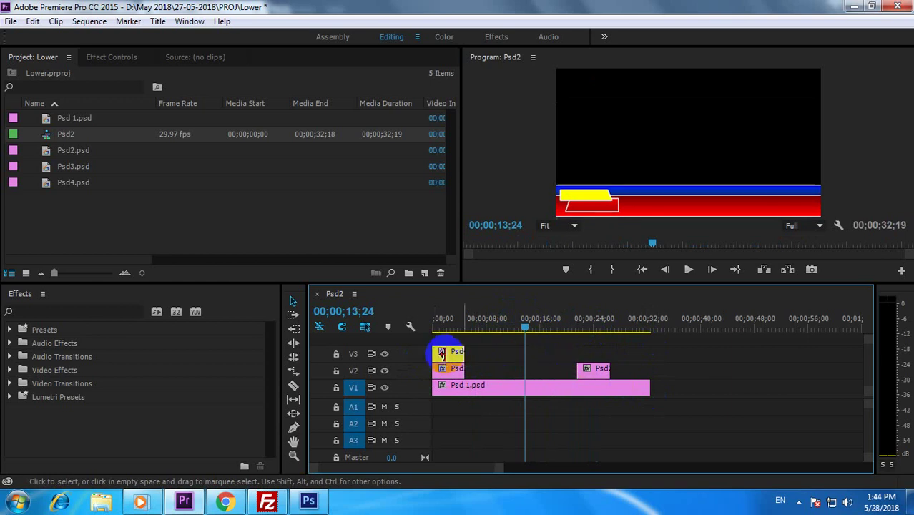
pyautogui.moveTo(591, 381); pyautogui.dragTo(457, 336)
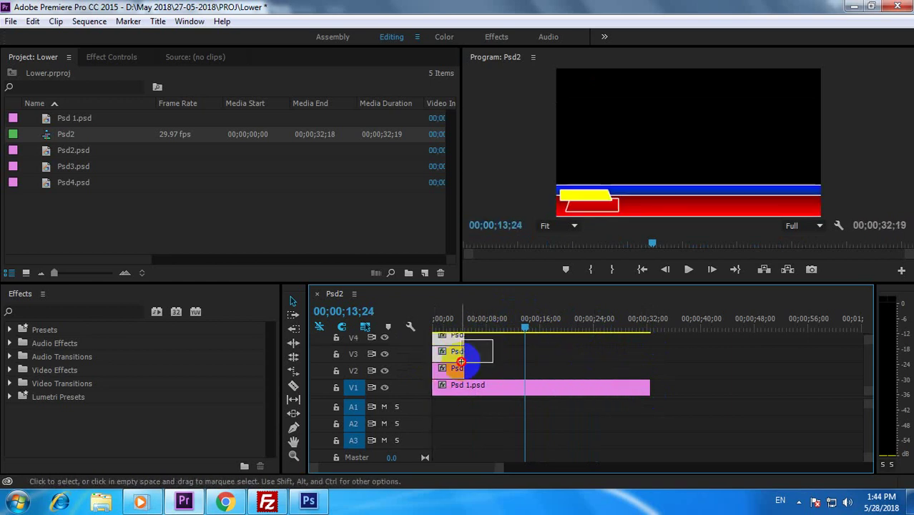
# Step: Extend the three clips on V2, V3 and V4 to the end of Psd 1 and check the combined graphic
pyautogui.moveTo(461, 367); pyautogui.dragTo(649, 393)
pyautogui.moveTo(409, 397); pyautogui.dragTo(408, 426)
pyautogui.moveTo(473, 316); pyautogui.dragTo(467, 336)
pyautogui.click(510, 347)
pyautogui.click(385, 369)
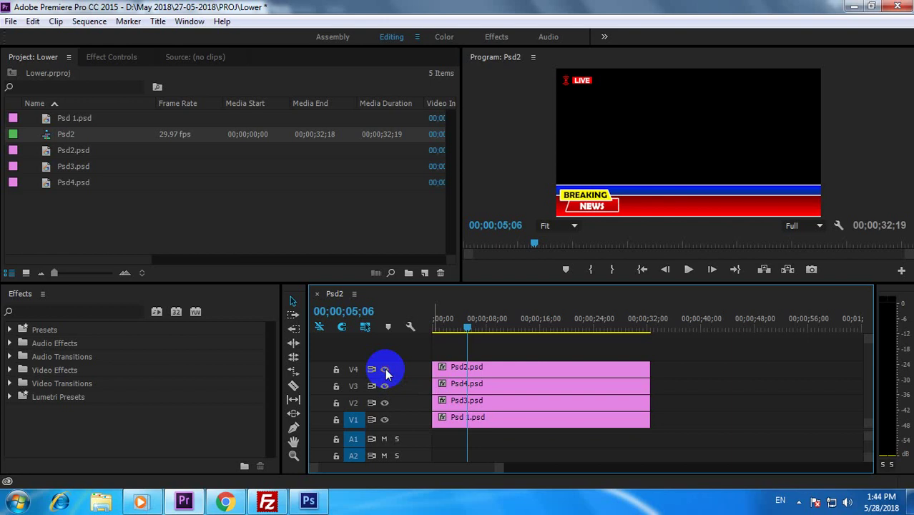
# Step: Apply the Iris Box transition to the start of the Psd2 clip on V4 and preview it from the sequence start
pyautogui.click(452, 367)
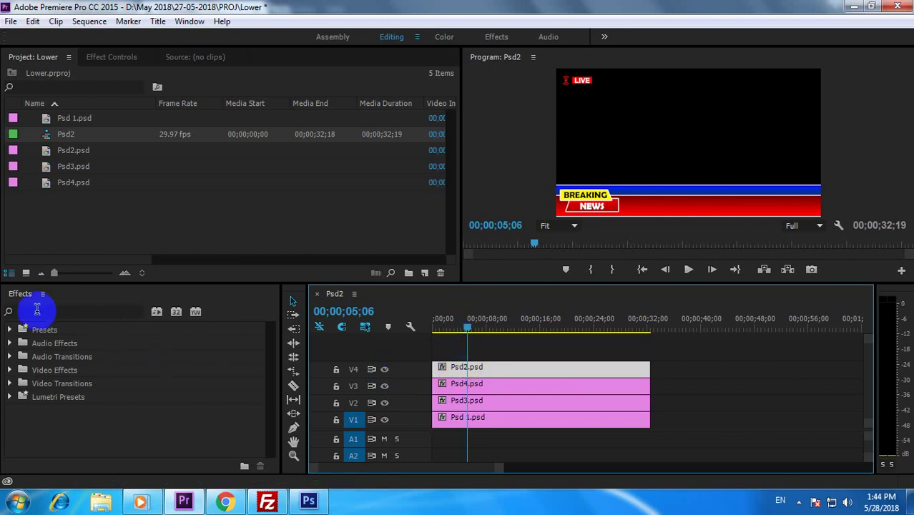
pyautogui.click(9, 384)
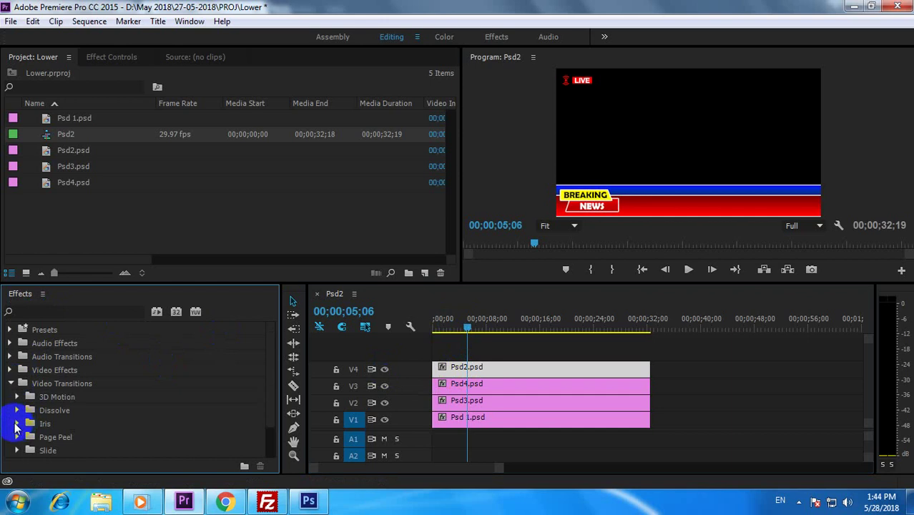
pyautogui.click(16, 427)
pyautogui.moveTo(64, 437)
pyautogui.mouseDown()
pyautogui.moveTo(167, 430)
pyautogui.moveTo(436, 369)
pyautogui.mouseUp()
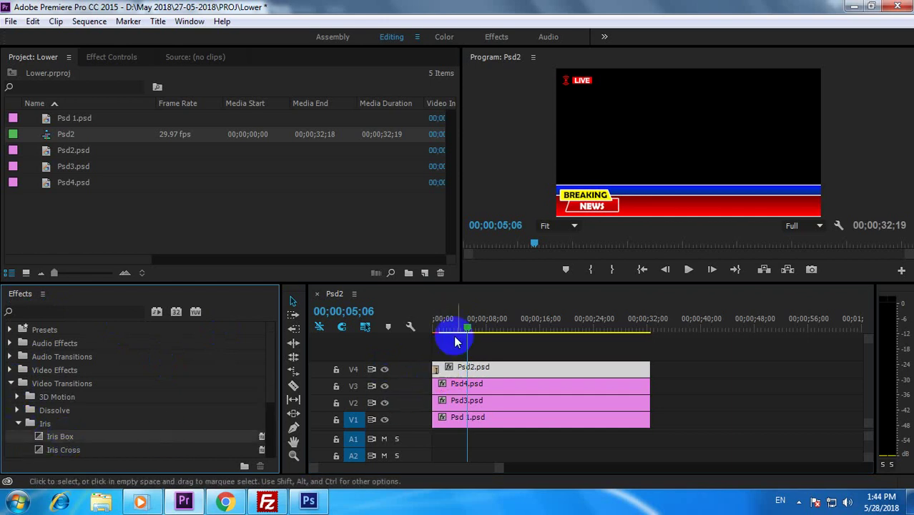
pyautogui.moveTo(458, 322); pyautogui.dragTo(386, 328)
pyautogui.press('space')
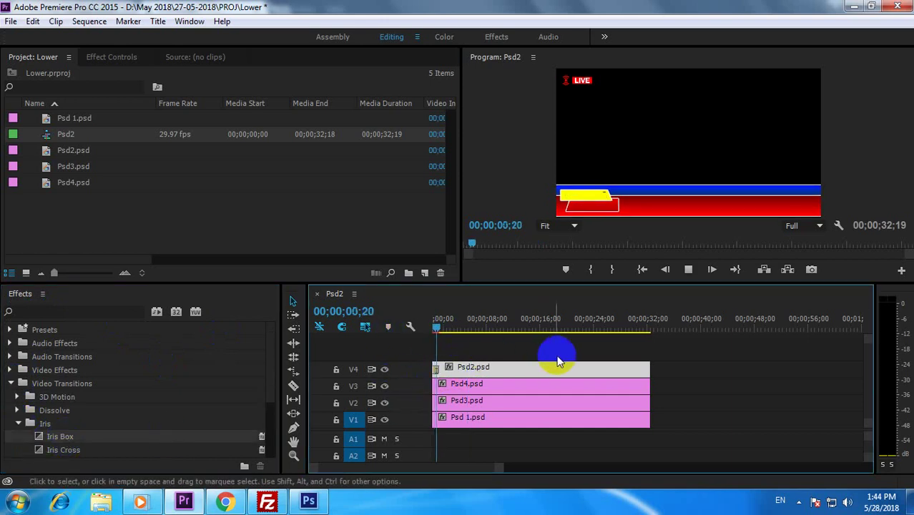
pyautogui.press('space')
# Step: Trim the end of the Psd2 clip on V4 to about 2.3 seconds and play the sequence from its start
pyautogui.moveTo(649, 367); pyautogui.dragTo(462, 369)
pyautogui.press('\\')
pyautogui.press('=')
pyautogui.press('Home')
pyautogui.press('space')
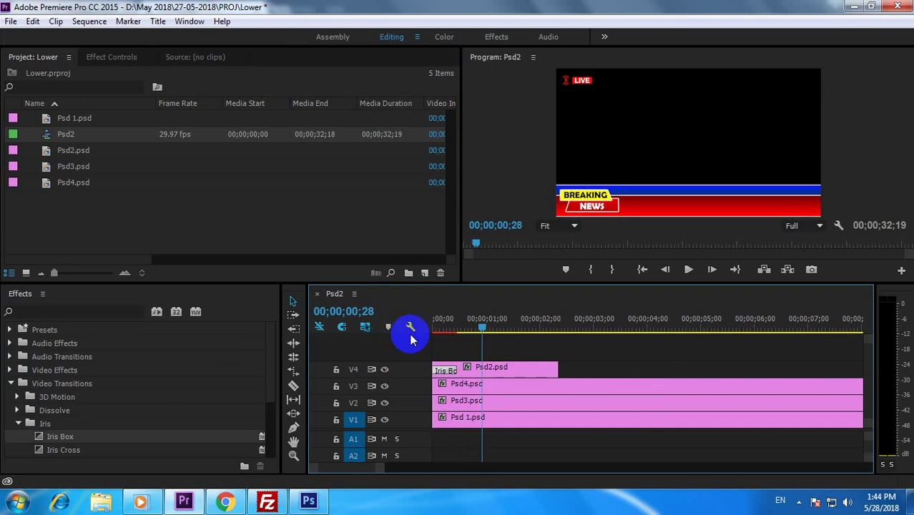
# Step: Lengthen the Iris Box transition on Psd2 to about 1.3 seconds and preview it from the sequence start
pyautogui.click(453, 368)
pyautogui.moveTo(453, 368); pyautogui.dragTo(501, 367)
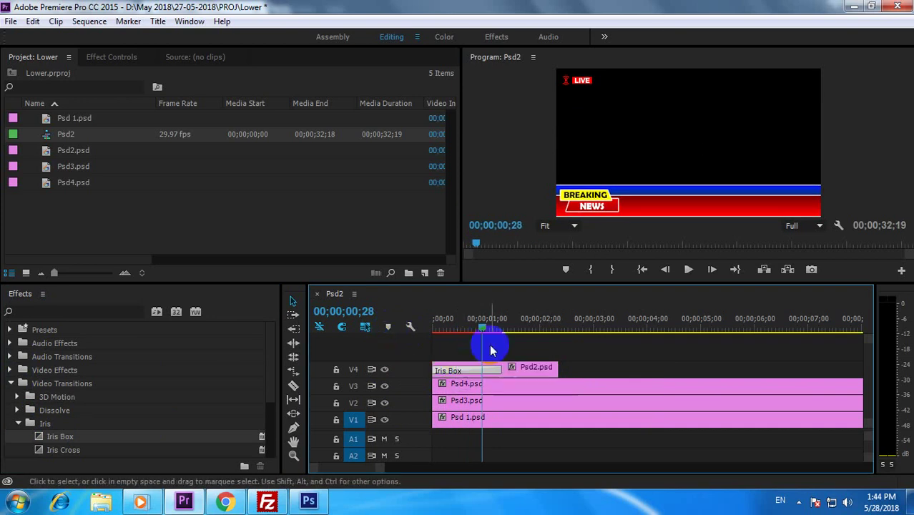
pyautogui.press('Home')
pyautogui.press('space')
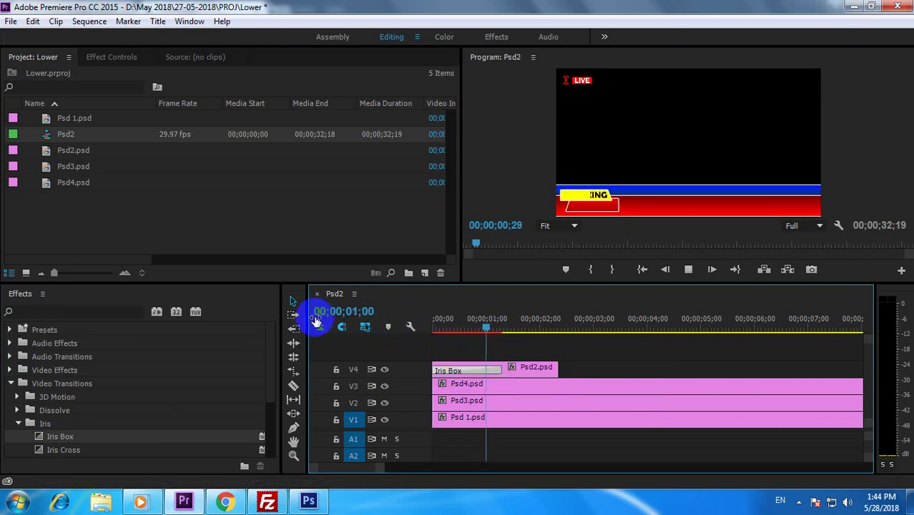
pyautogui.press('space')
# Step: Extend the Psd2 clip on V4 to about 4 seconds and add an Iris Cross transition at its end
pyautogui.moveTo(557, 366); pyautogui.dragTo(642, 366)
pyautogui.moveTo(72, 450); pyautogui.dragTo(638, 370)
pyautogui.moveTo(591, 321); pyautogui.dragTo(479, 330)
# Step: Shorten the Iris Box transition on Psd2 to about 0.7 seconds, previewing the timing from the sequence start
pyautogui.moveTo(500, 369); pyautogui.dragTo(481, 368)
pyautogui.press('Home')
pyautogui.press('space')
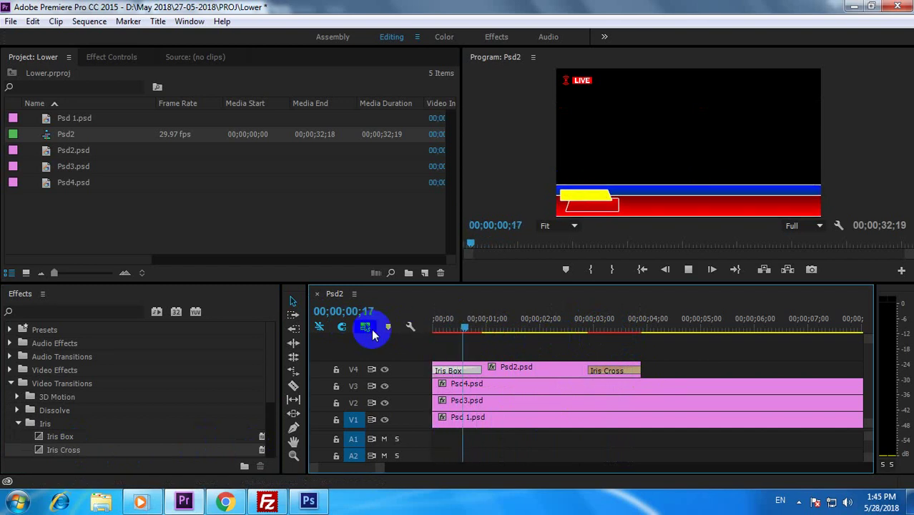
pyautogui.click(490, 372)
pyautogui.moveTo(481, 368); pyautogui.dragTo(469, 369)
pyautogui.press('Home')
pyautogui.press('space')
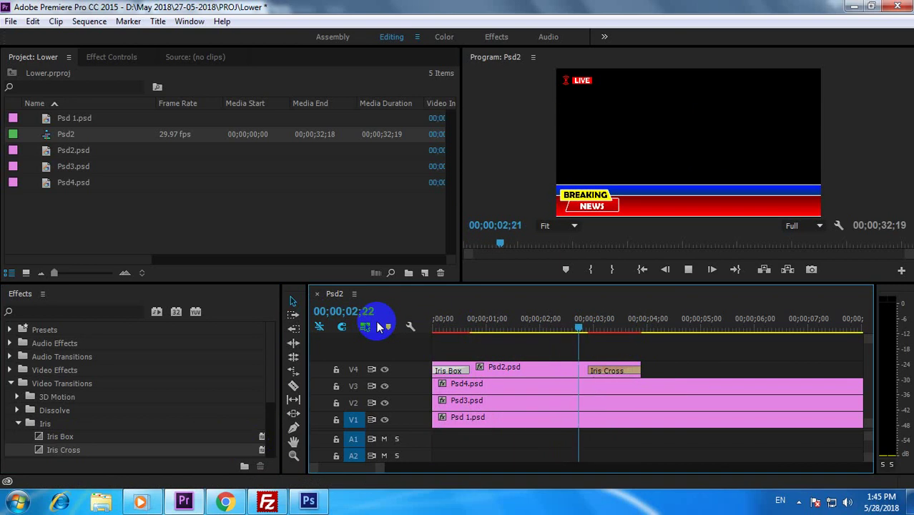
# Step: Copy the Psd2 clip with its transitions and paste seven copies end to end after it on V4
pyautogui.press('space')
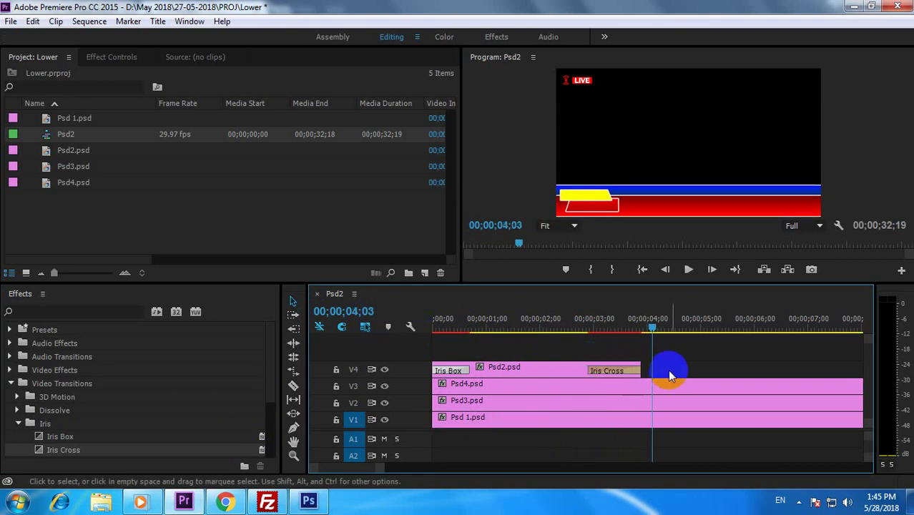
pyautogui.press('-')
pyautogui.press('-')
pyautogui.rightClick(455, 375)
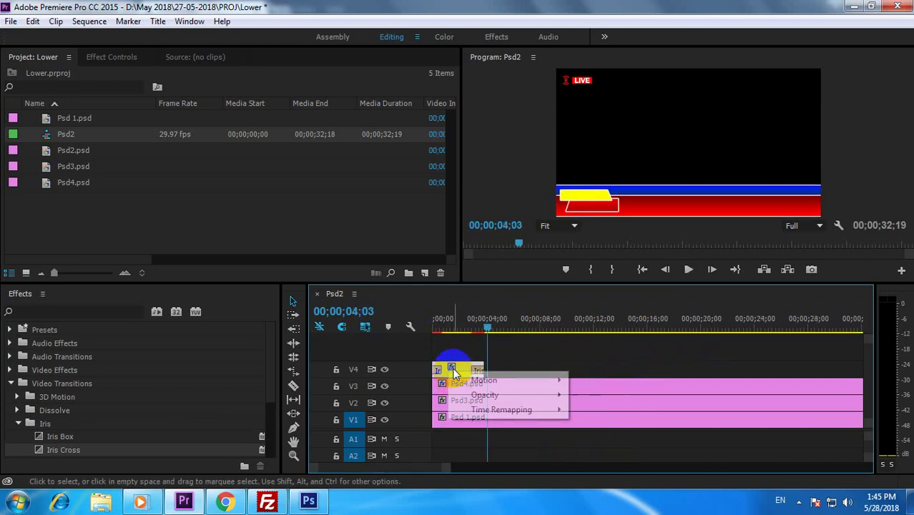
pyautogui.click(454, 370)
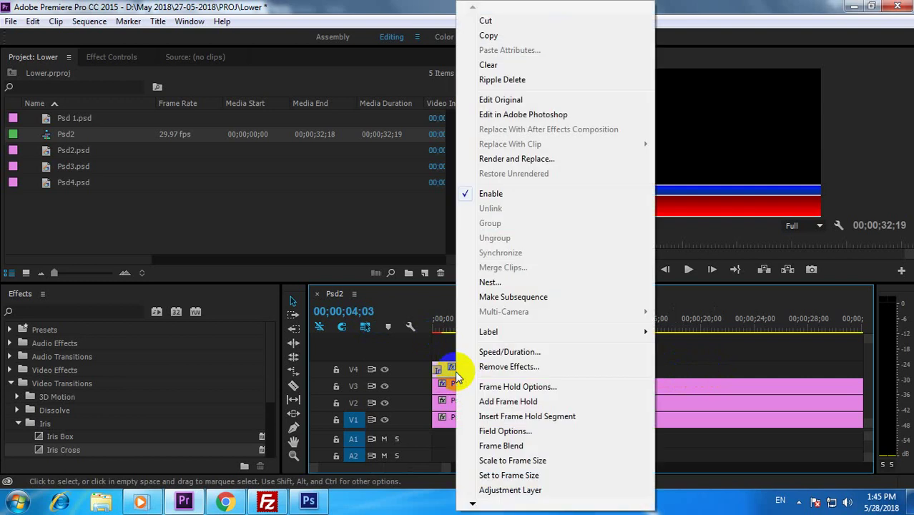
pyautogui.rightClick(455, 370)
pyautogui.click(492, 37)
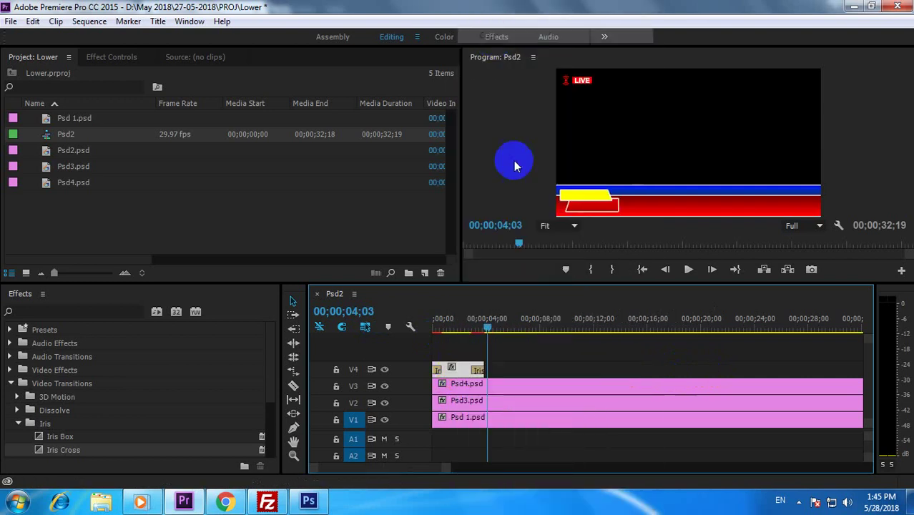
pyautogui.click(353, 369)
pyautogui.click(503, 350)
pyautogui.hotkey('ctrl', 'v')
pyautogui.hotkey('ctrl', 'v')
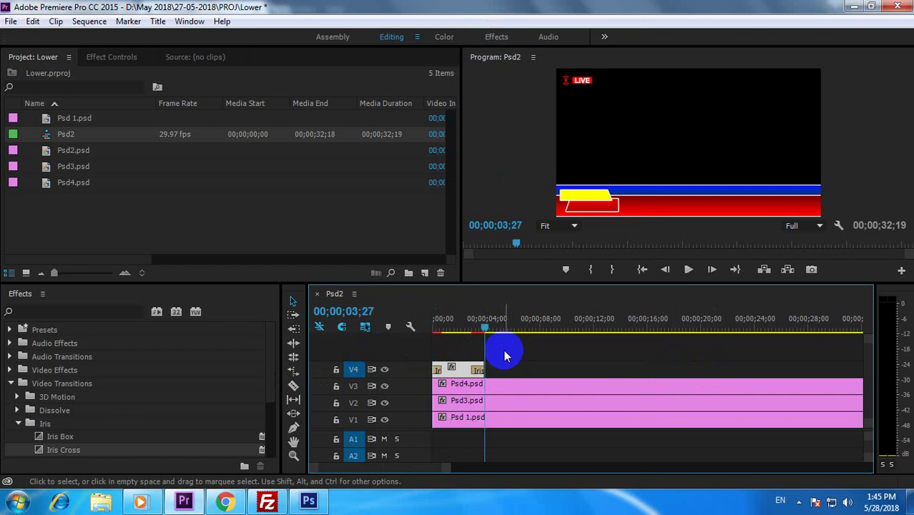
pyautogui.hotkey('ctrl', 'v')
pyautogui.hotkey('ctrl', 'v')
pyautogui.hotkey('ctrl', 'v')
pyautogui.hotkey('ctrl', 'v')
pyautogui.hotkey('ctrl', 'v')
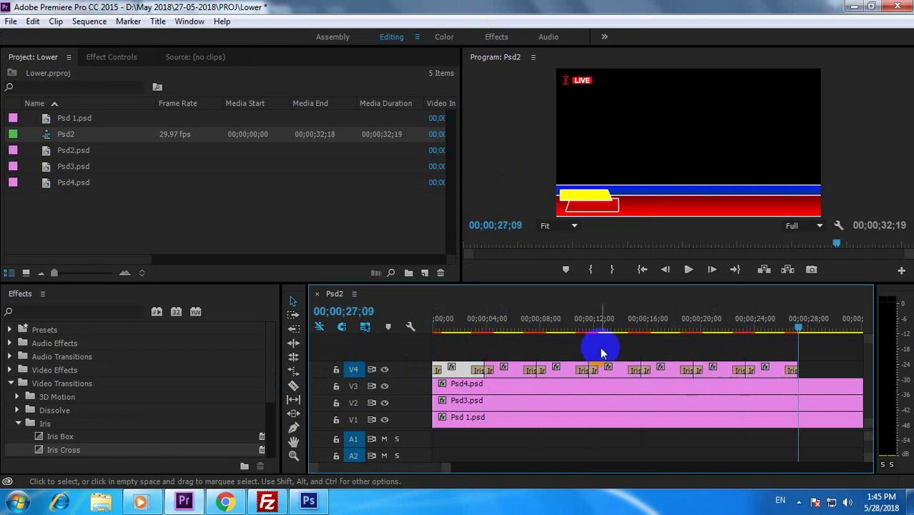
pyautogui.press('-')
pyautogui.hotkey('ctrl', 'v')
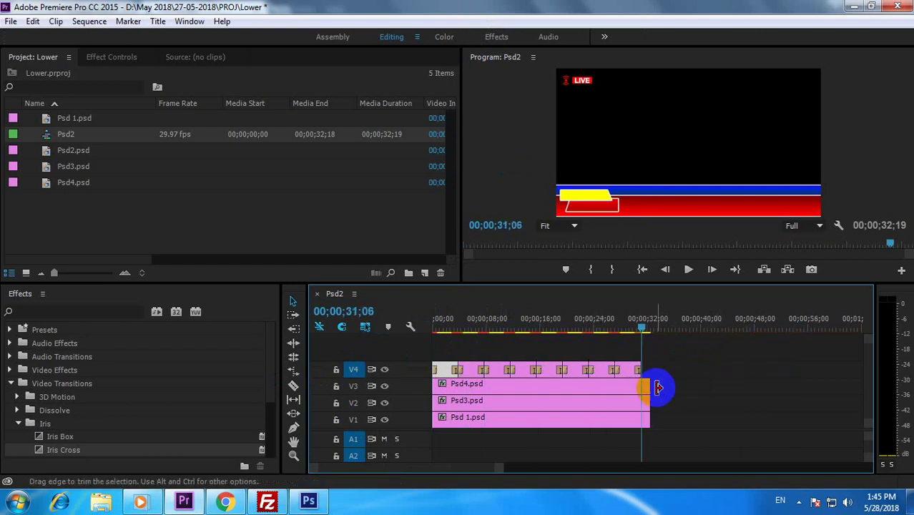
# Step: Trim the ends of Psd4, Psd3 and Psd 1 to match the end of V4 at 00;00;31;06 and preview the sequence
pyautogui.moveTo(654, 390); pyautogui.dragTo(641, 418)
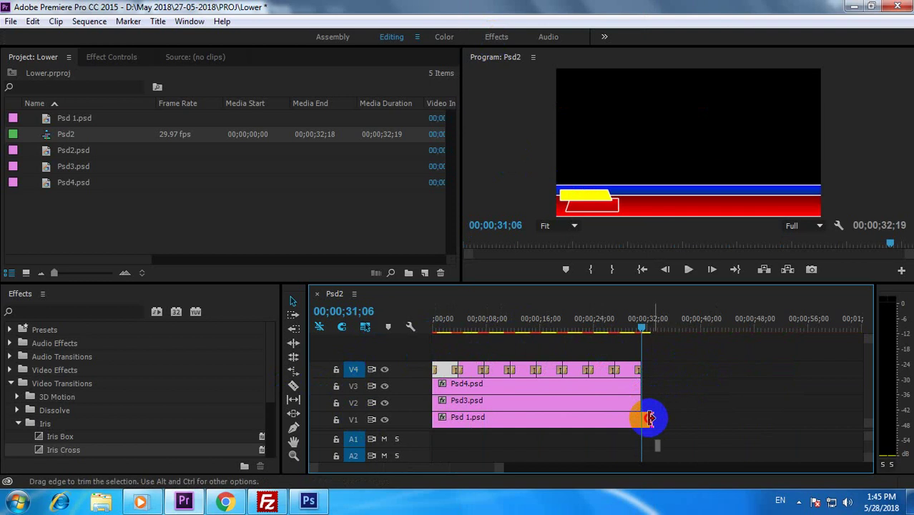
pyautogui.moveTo(631, 332); pyautogui.dragTo(448, 343)
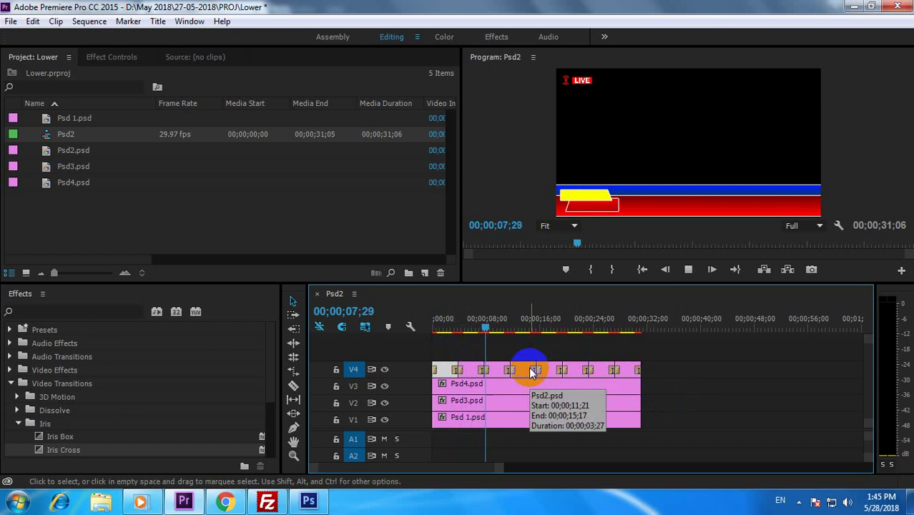
pyautogui.click(494, 373)
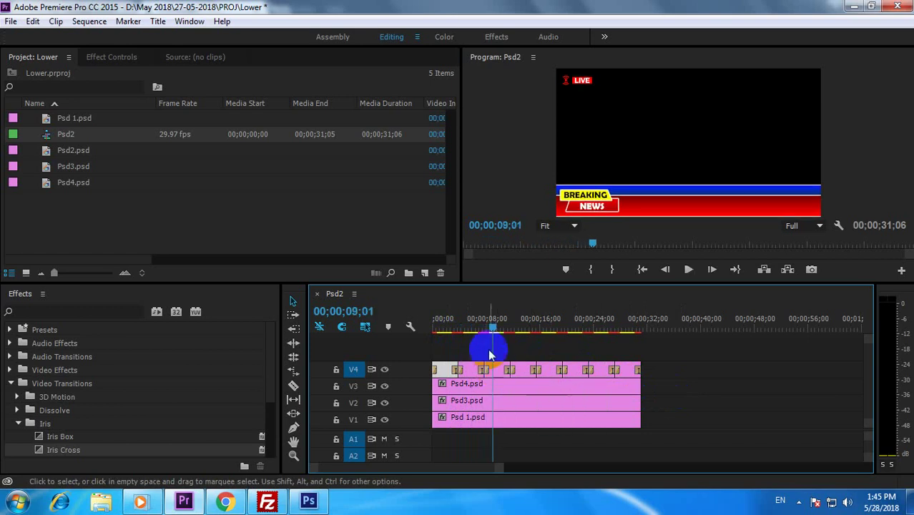
# Step: Add an Iris Diamond transition at the start of the Psd4 clip on V3 and preview it from the sequence start
pyautogui.click(467, 388)
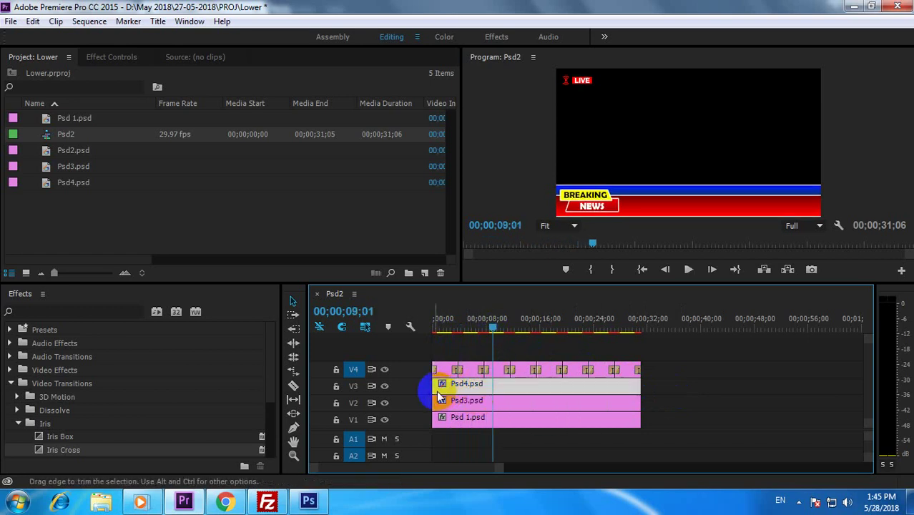
pyautogui.scroll(-3, 274, 379)
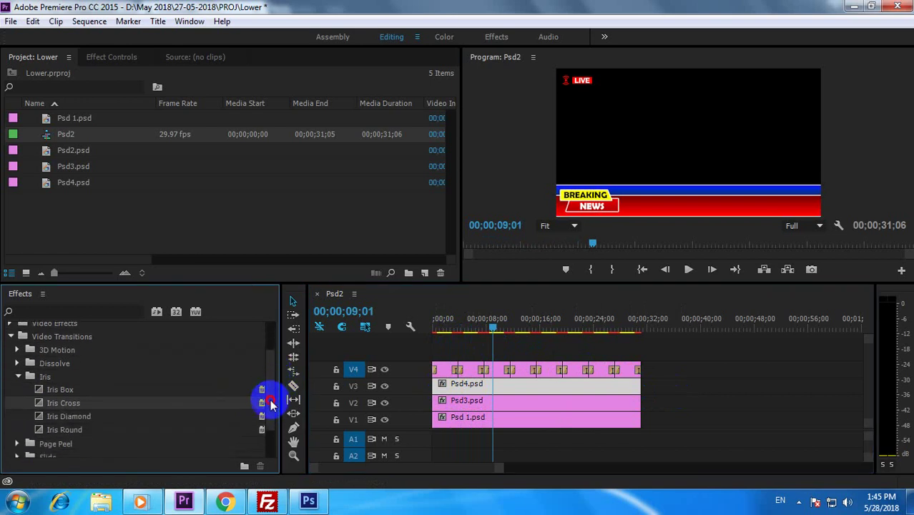
pyautogui.moveTo(109, 427)
pyautogui.mouseDown()
pyautogui.moveTo(435, 398)
pyautogui.moveTo(435, 384)
pyautogui.mouseUp()
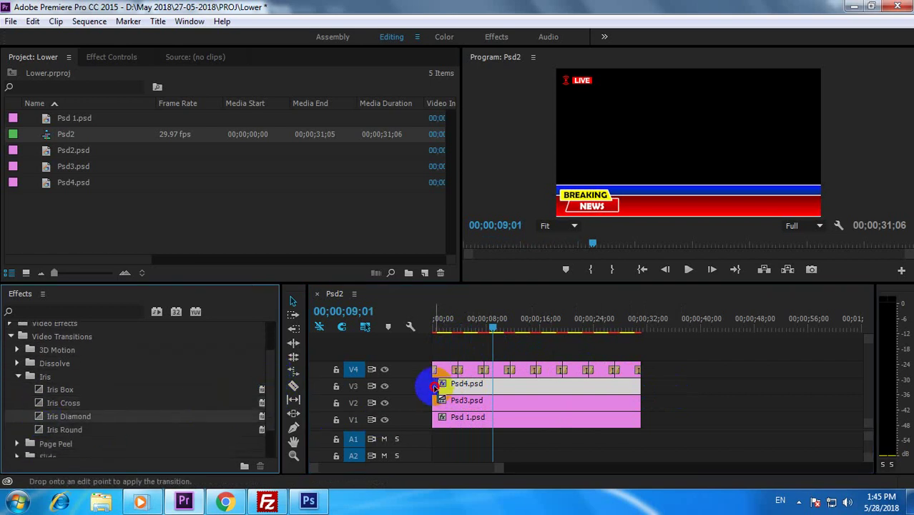
pyautogui.moveTo(465, 316); pyautogui.dragTo(425, 322)
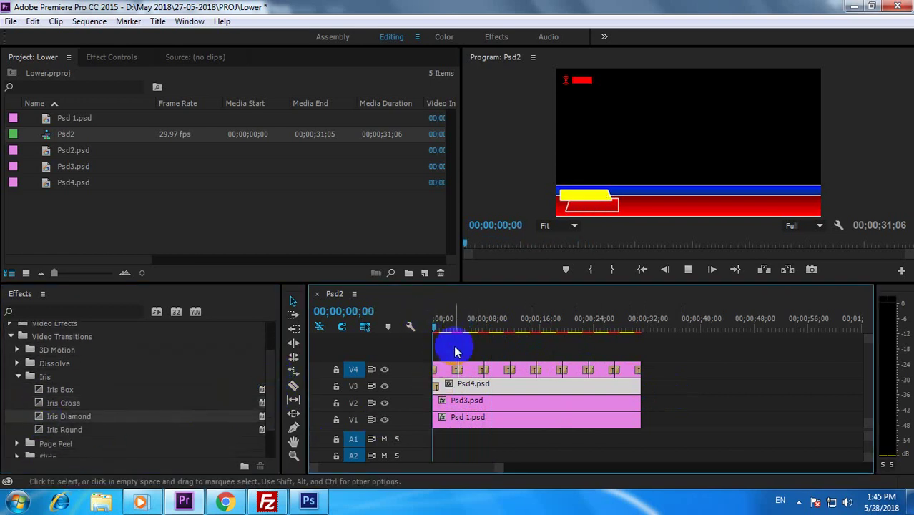
pyautogui.press('space')
pyautogui.moveTo(450, 323); pyautogui.dragTo(426, 314)
pyautogui.press('space')
pyautogui.press('space')
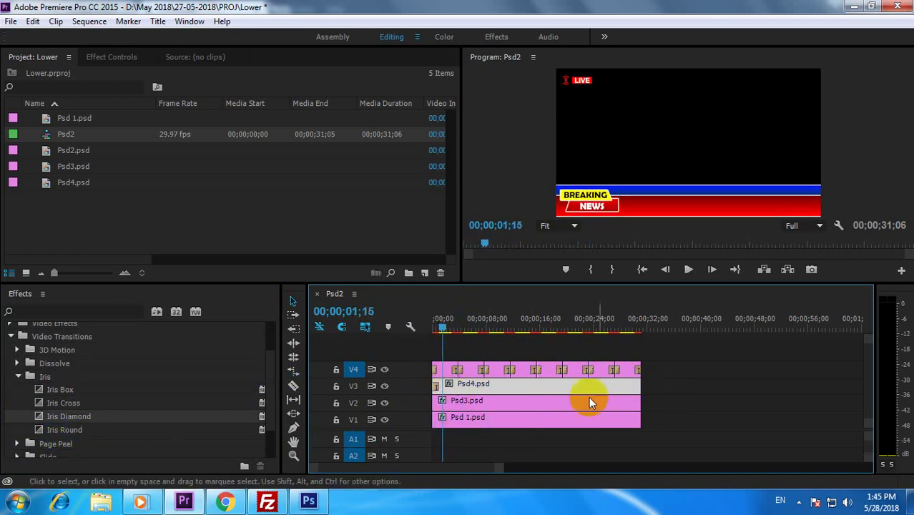
# Step: Trim the Psd4 clip on V3 to about 4 seconds, add an Iris Round transition at its end and preview it
pyautogui.moveTo(638, 384); pyautogui.dragTo(456, 387)
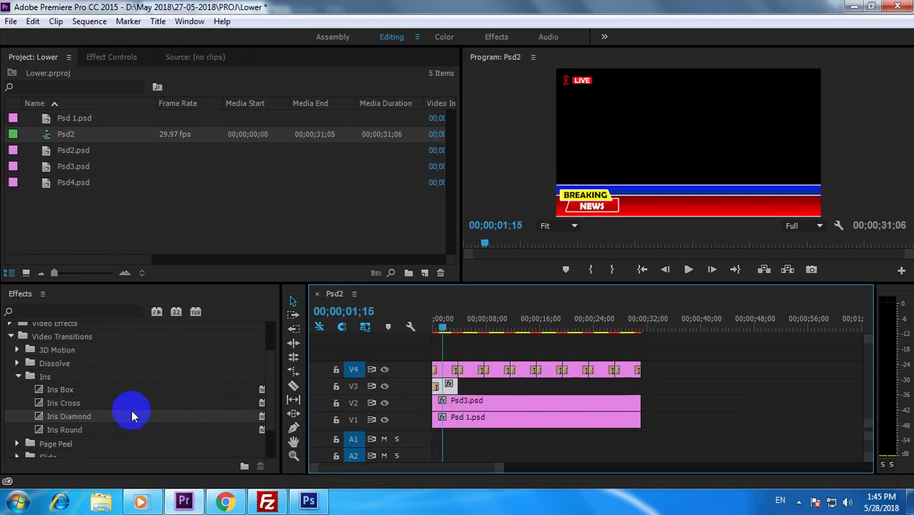
pyautogui.moveTo(70, 431); pyautogui.dragTo(456, 386)
pyautogui.click(449, 320)
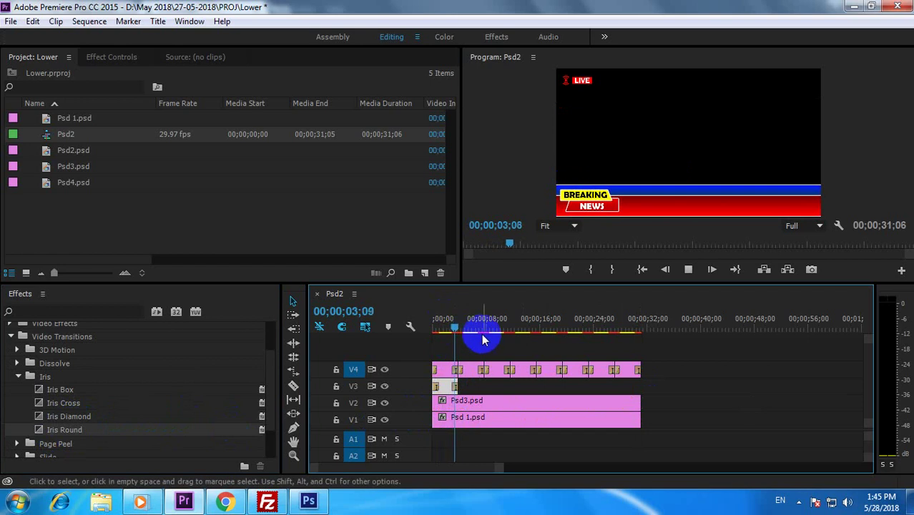
pyautogui.click(468, 390)
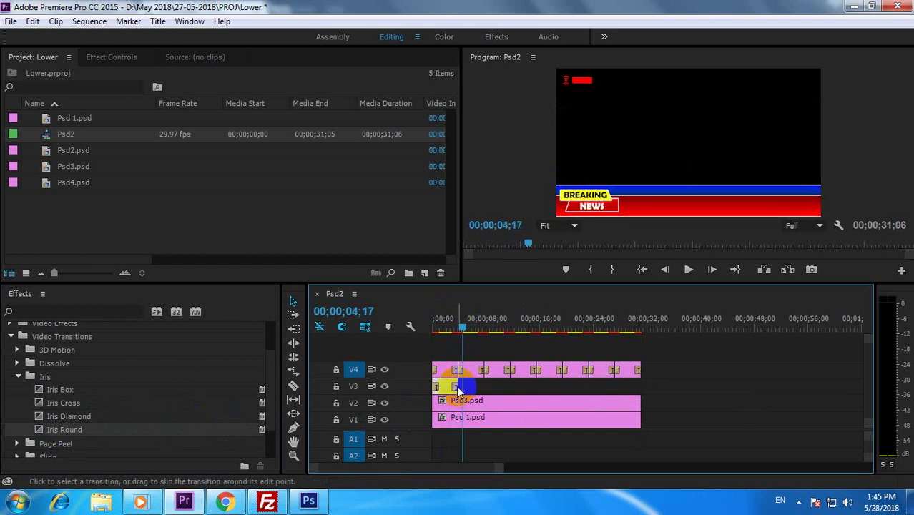
# Step: Extend the end of the Psd4 clip on V3 to about 6 seconds and play past its closing transition
pyautogui.moveTo(463, 386); pyautogui.dragTo(469, 386)
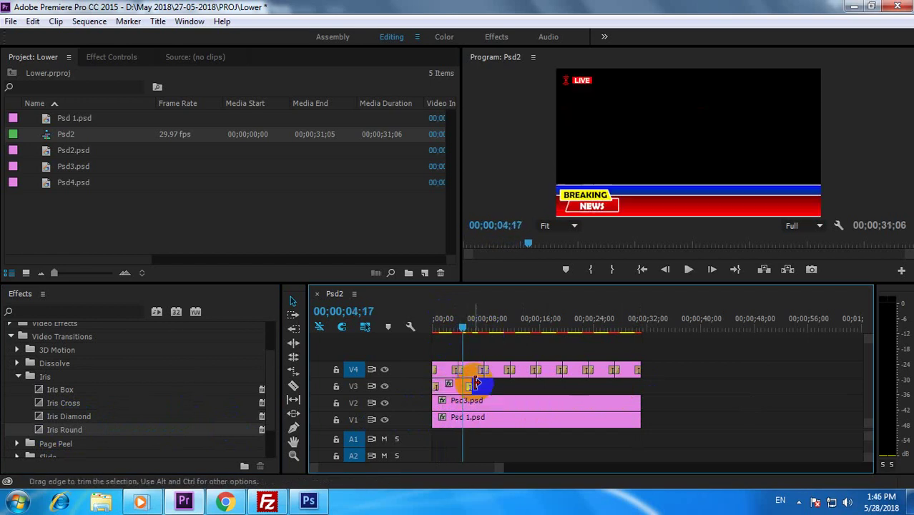
pyautogui.click(467, 342)
pyautogui.press('space')
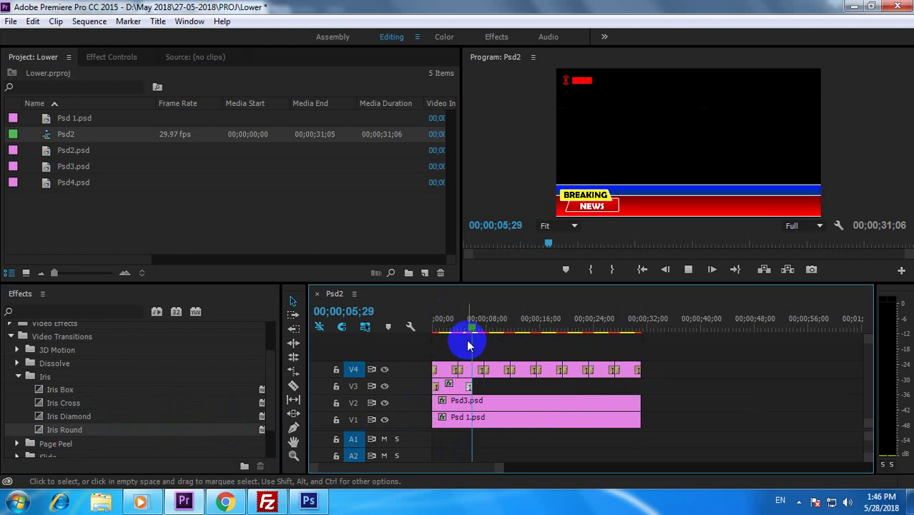
pyautogui.press('space')
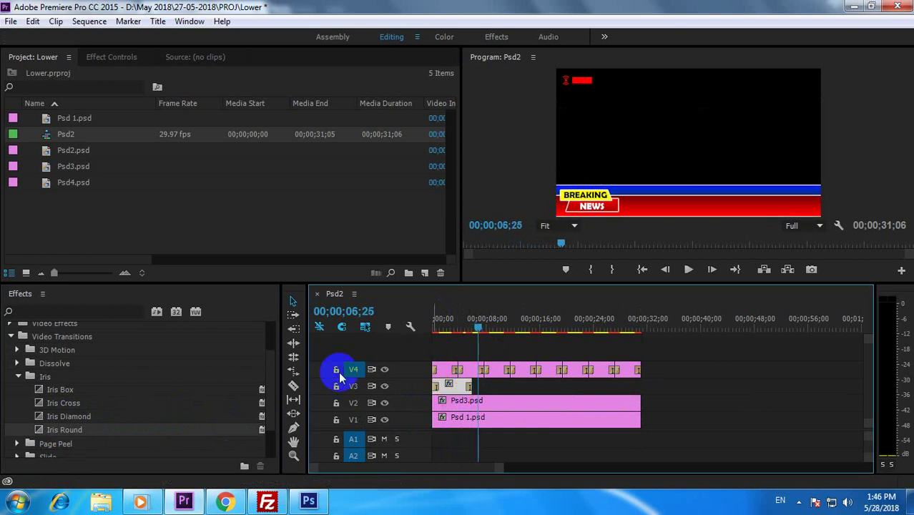
# Step: Fill V3 with four end-to-end copies of the Psd4 clip, extending the last one to the sequence end at 00;00;31;06
pyautogui.click(458, 389)
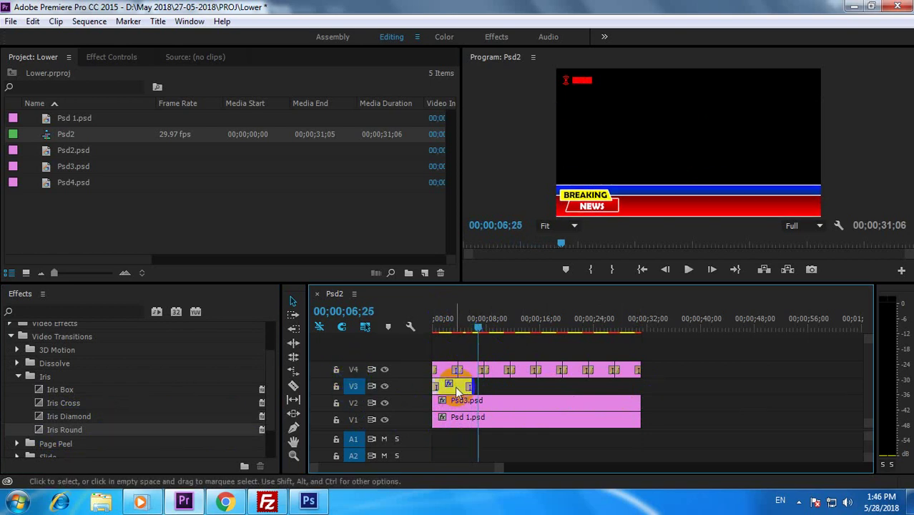
pyautogui.hotkey('ctrl', 'v')
pyautogui.hotkey('ctrl', 'v')
pyautogui.hotkey('ctrl', 'v')
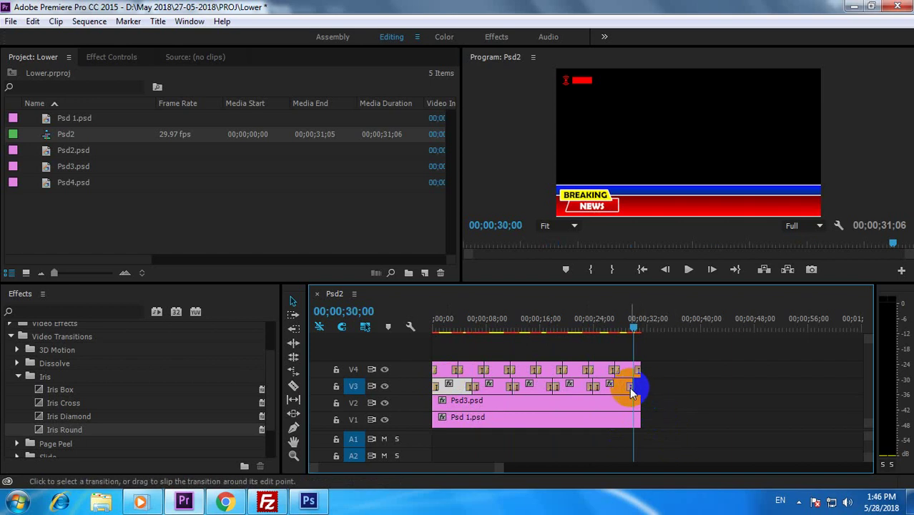
pyautogui.moveTo(637, 386); pyautogui.dragTo(645, 386)
# Step: Preview the repeated transitions from about 22 seconds and save the project
pyautogui.click(586, 322)
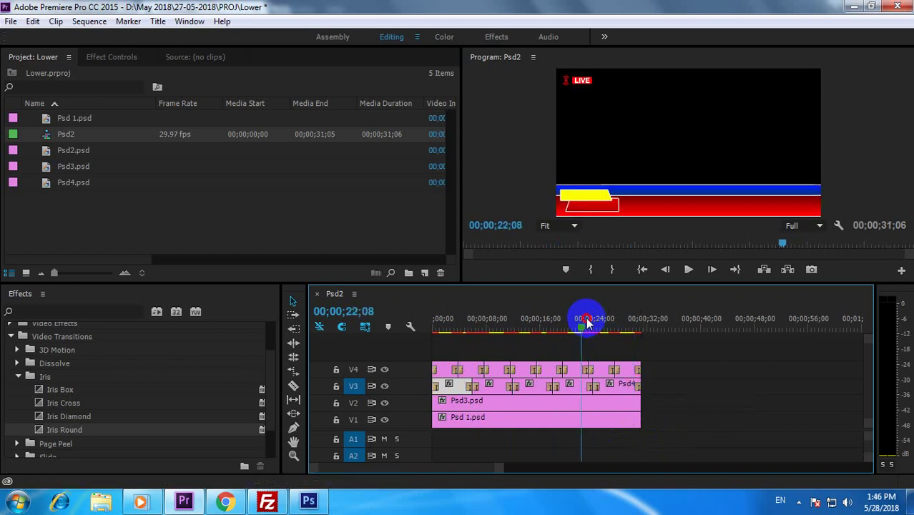
pyautogui.moveTo(586, 323); pyautogui.dragTo(588, 324)
pyautogui.click(649, 371)
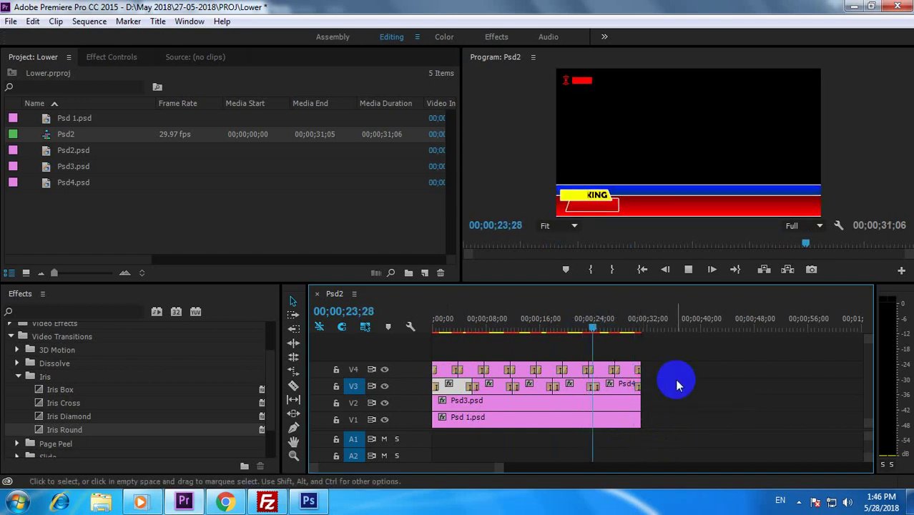
pyautogui.click(598, 305)
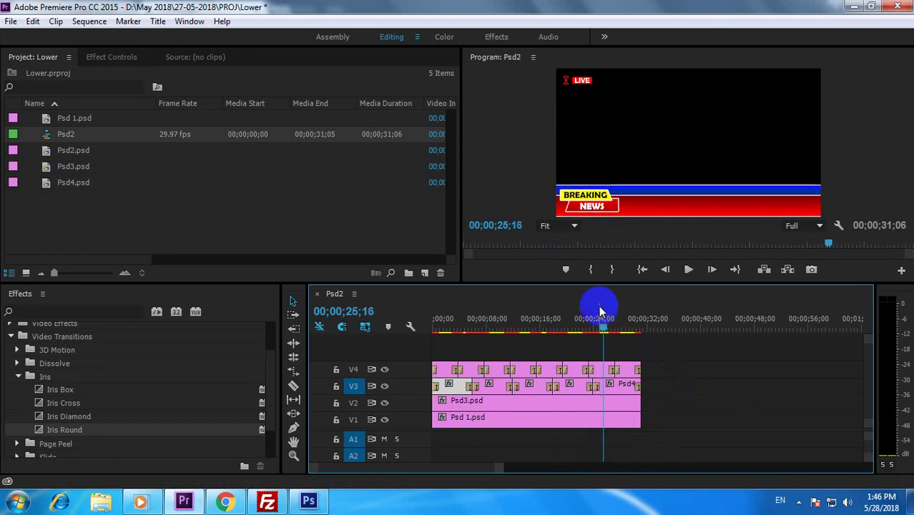
pyautogui.hotkey('ctrl', 's')
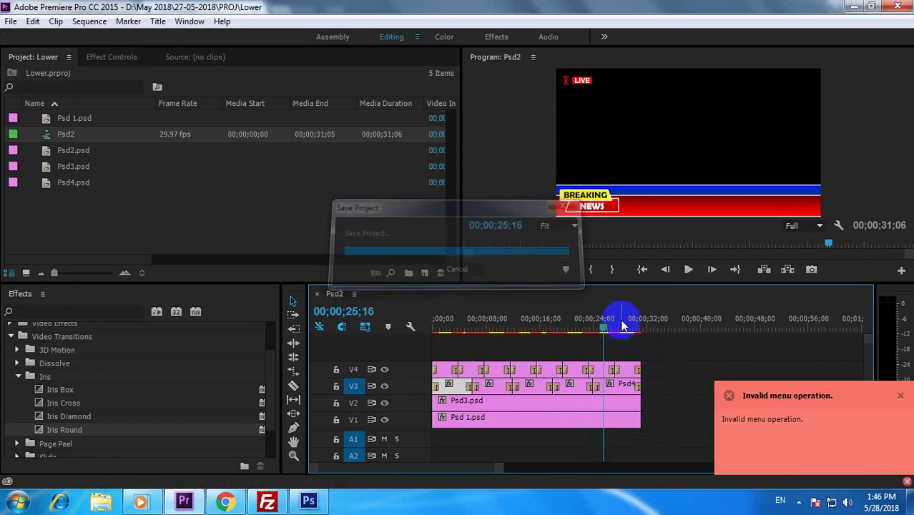
pyautogui.click(900, 397)
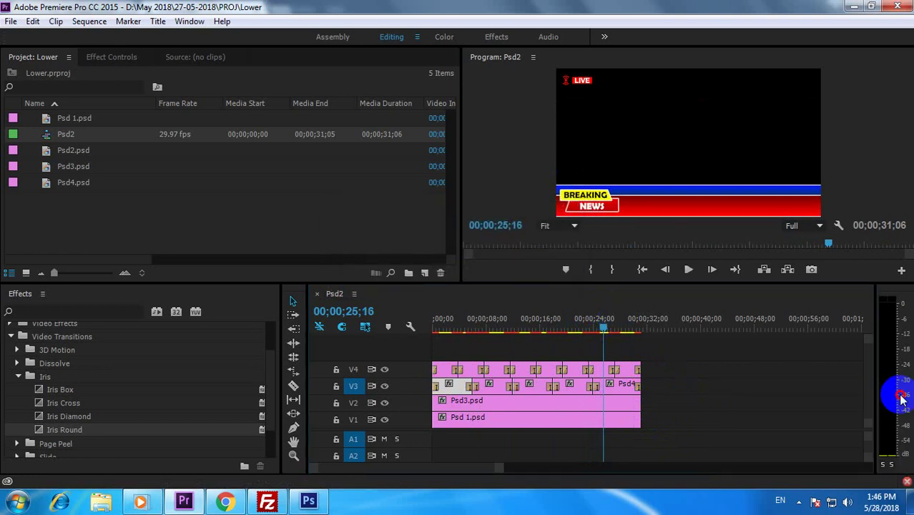
# Step: Move all the clips up one video track so that V1 is left empty
pyautogui.click(591, 370)
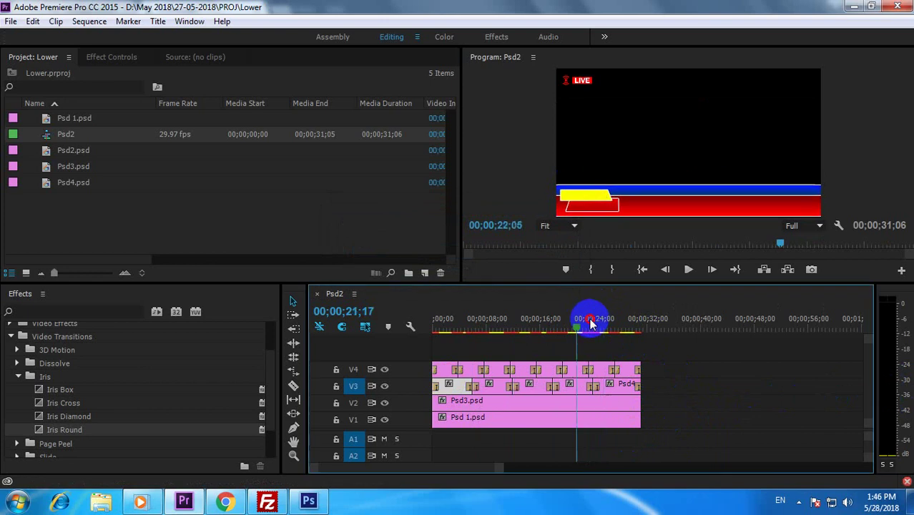
pyautogui.press('Home')
pyautogui.moveTo(420, 336); pyautogui.dragTo(445, 400)
pyautogui.click(582, 309)
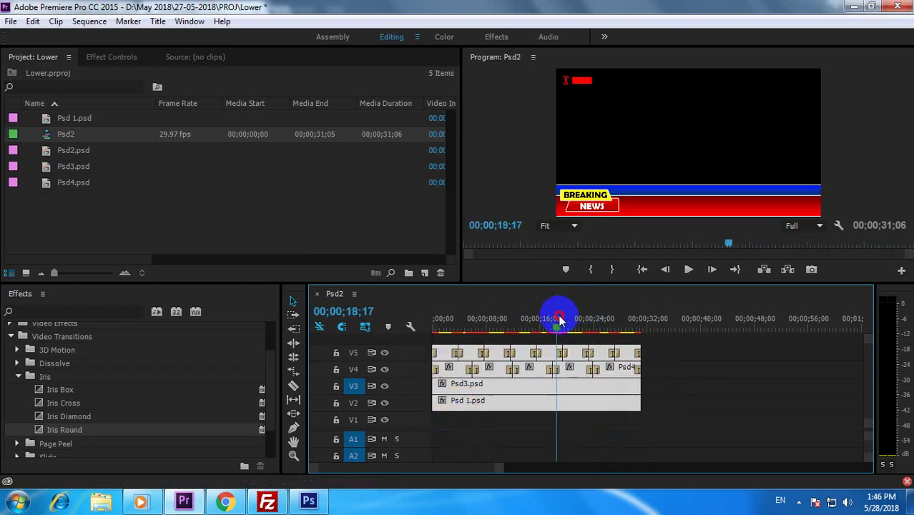
pyautogui.moveTo(560, 320); pyautogui.dragTo(648, 321)
pyautogui.hotkey('ctrl', 't')
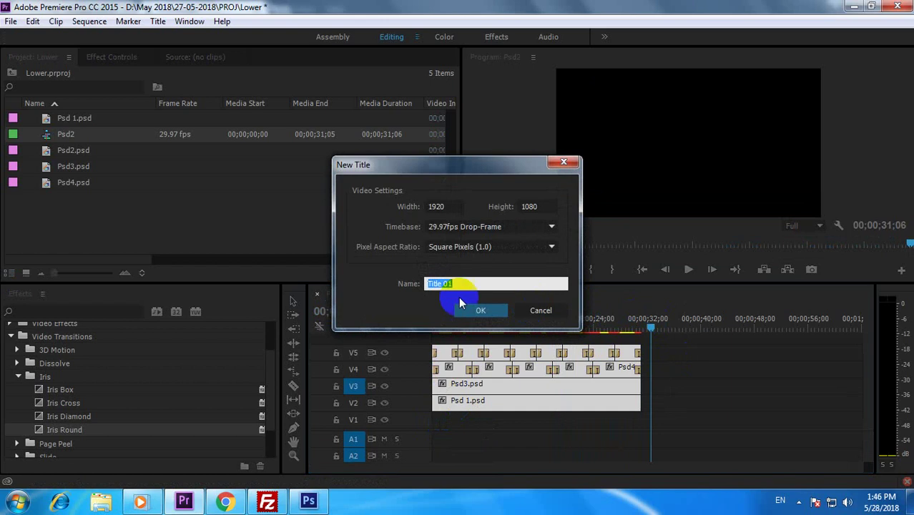
pyautogui.click(541, 310)
# Step: Import Jellyfish.jpg from the Sample Pictures folder and place it on V1 beneath the lower-third clips
pyautogui.click(225, 500)
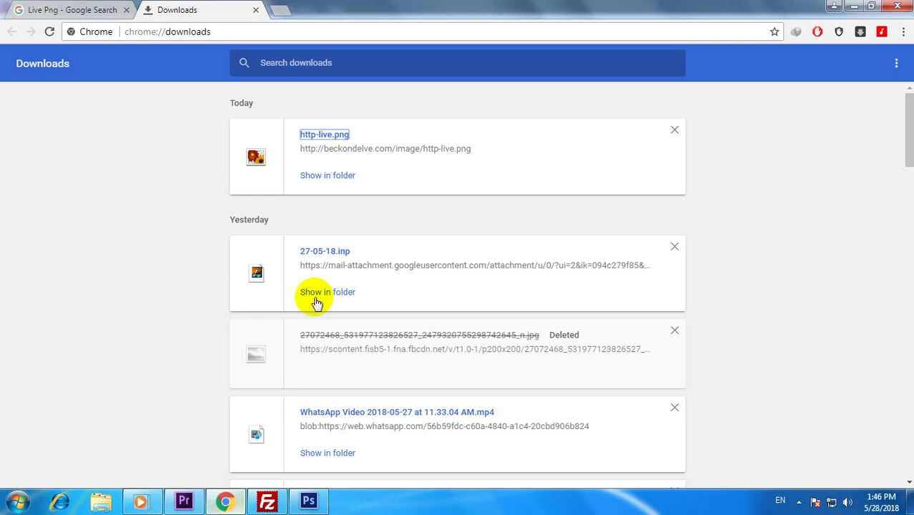
pyautogui.click(2, 505)
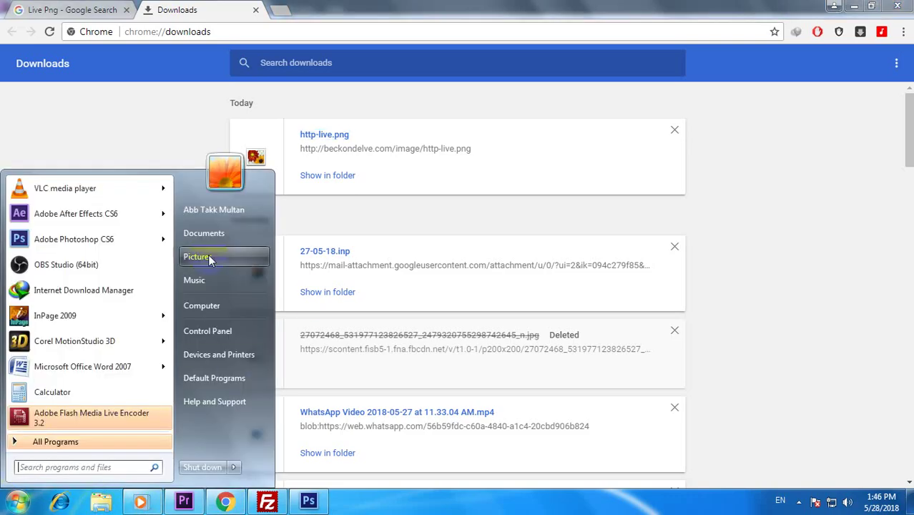
pyautogui.click(216, 212)
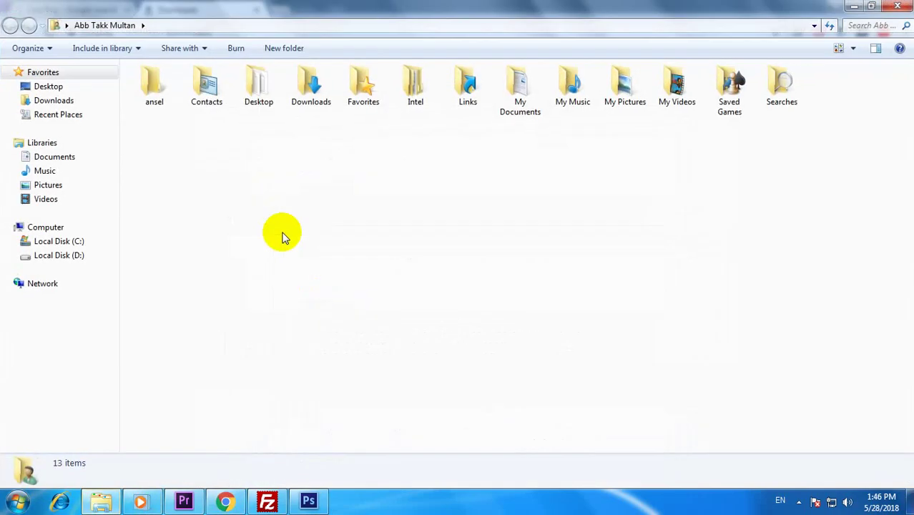
pyautogui.click(47, 198)
pyautogui.click(48, 185)
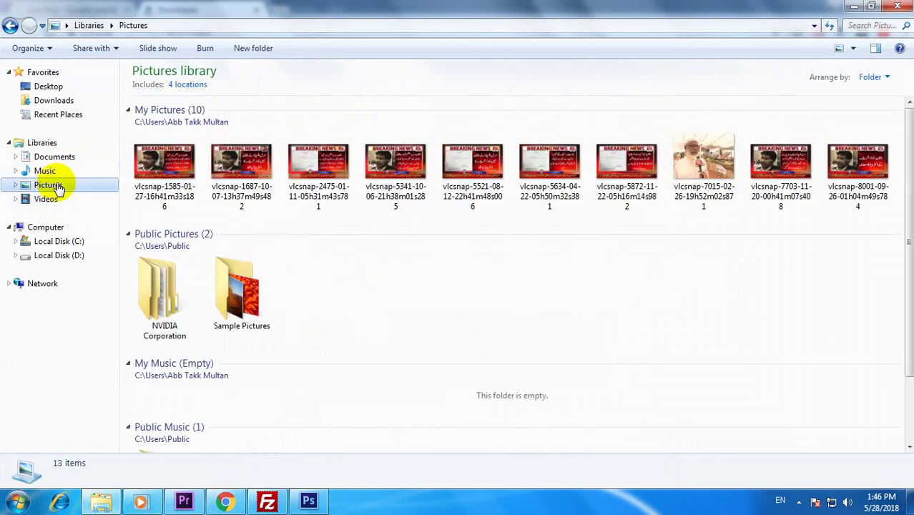
pyautogui.doubleClick(242, 263)
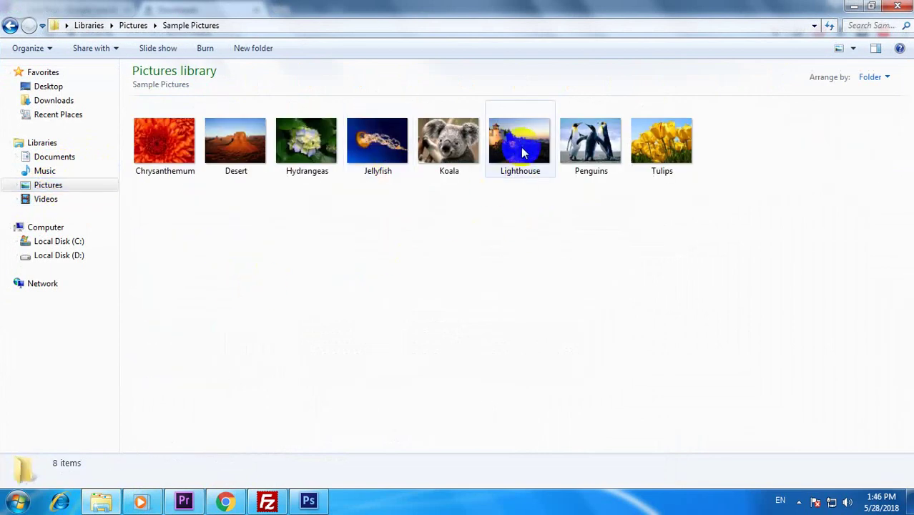
pyautogui.moveTo(366, 148); pyautogui.dragTo(108, 222)
pyautogui.moveTo(62, 119); pyautogui.dragTo(644, 429)
# Step: Try scaling the Jellyfish.jpg clip on V1 to fill the frame, and delete it from the track
pyautogui.moveTo(598, 322); pyautogui.dragTo(589, 324)
pyautogui.rightClick(587, 419)
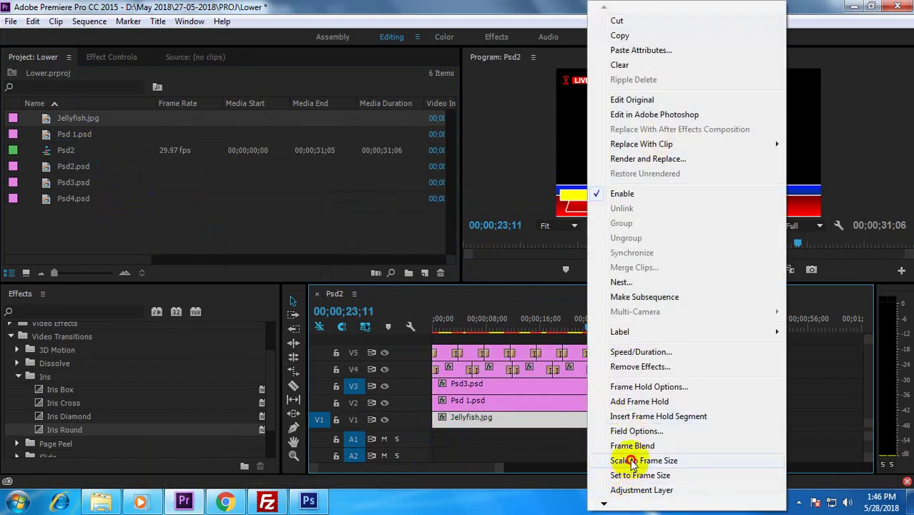
pyautogui.click(632, 461)
pyautogui.click(116, 60)
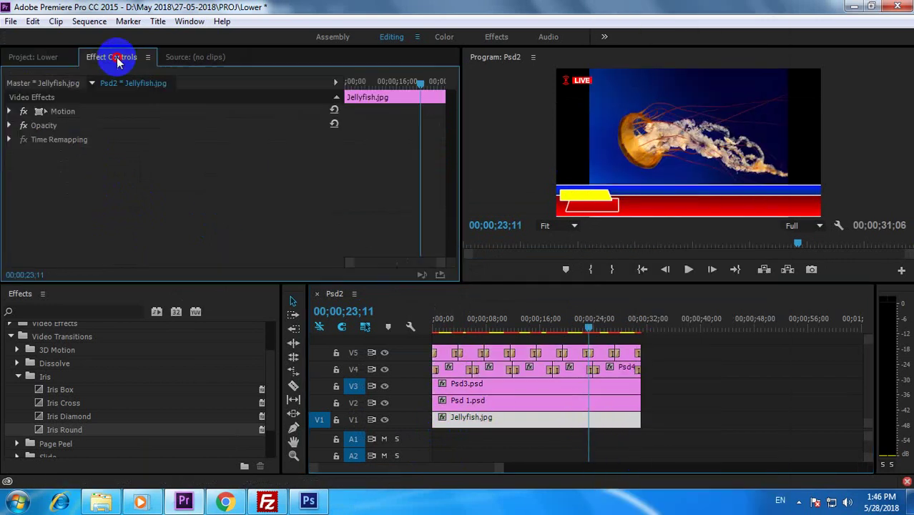
pyautogui.click(9, 111)
pyautogui.moveTo(182, 143); pyautogui.dragTo(235, 139)
pyautogui.click(524, 424)
pyautogui.press('Delete')
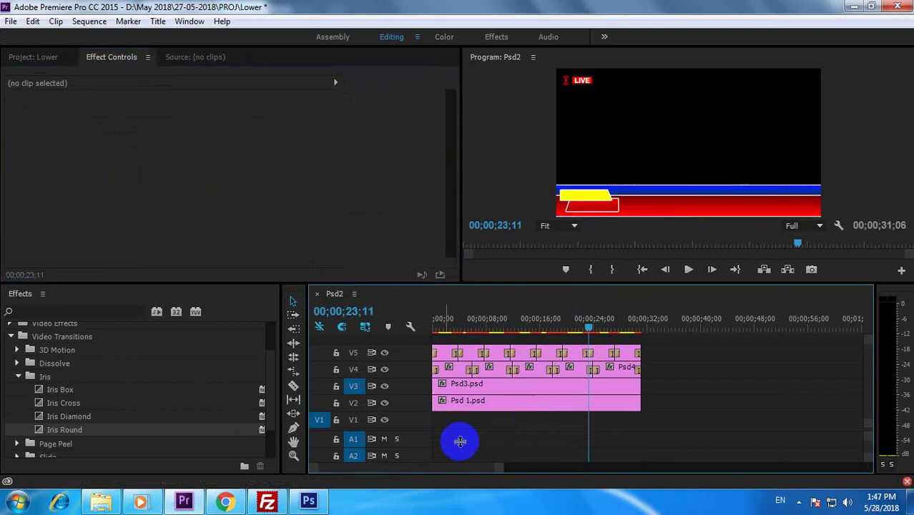
# Step: Import the Man On Pool issu Pkg Multan 27-05-2018 video from D:\May 2018\27-05-2018\MPEGS and place it at the start of V1
pyautogui.click(189, 429)
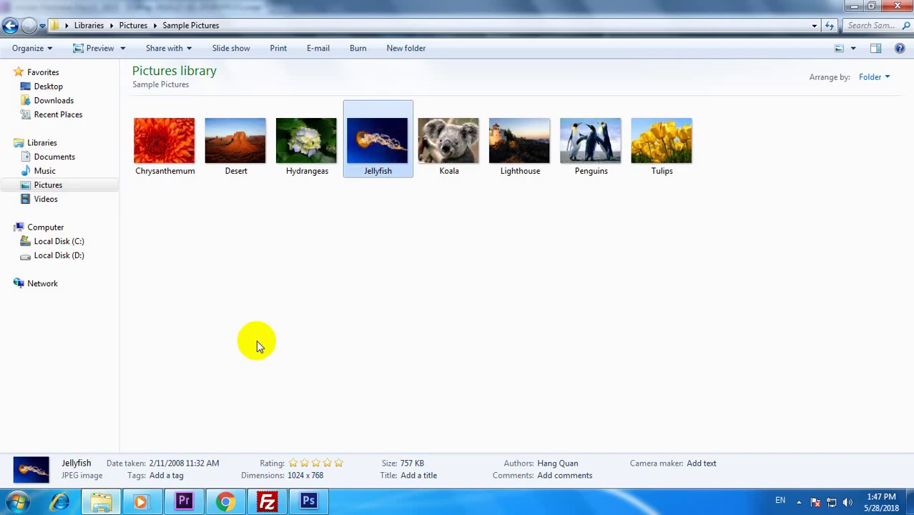
pyautogui.click(43, 258)
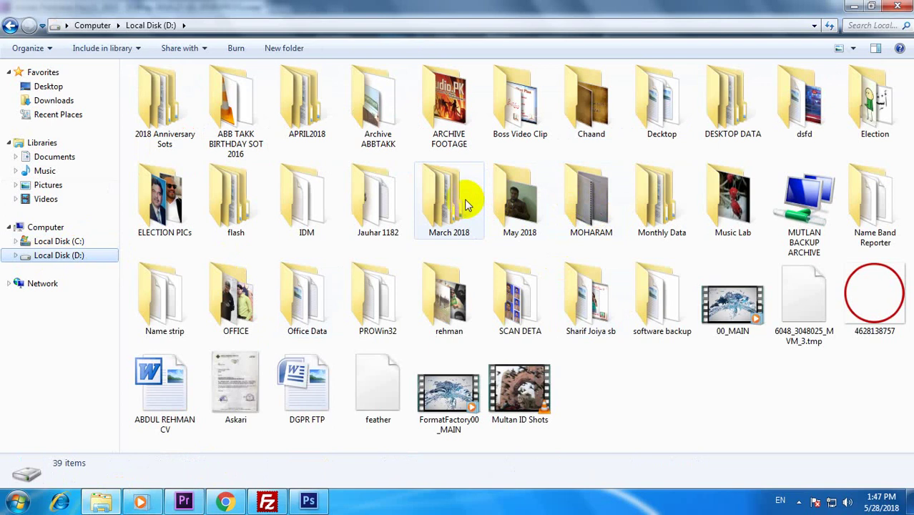
pyautogui.doubleClick(517, 199)
pyautogui.doubleClick(459, 256)
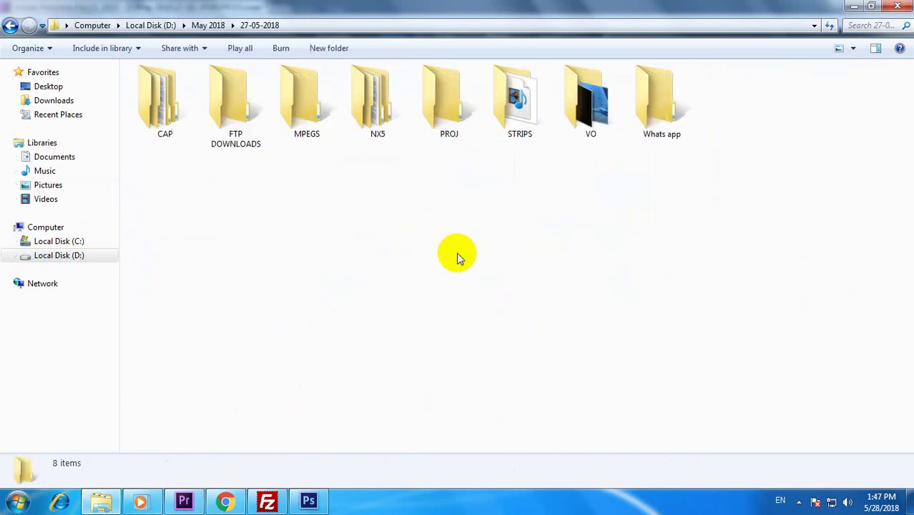
pyautogui.doubleClick(306, 100)
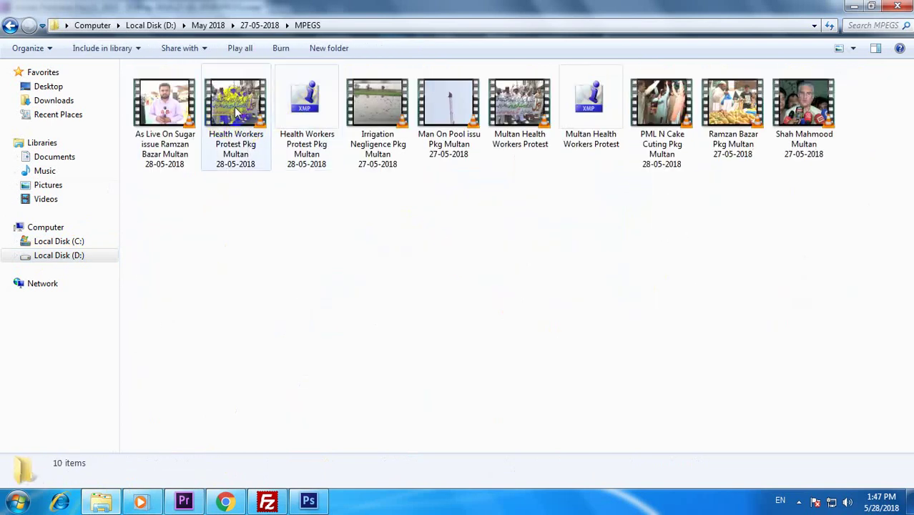
pyautogui.moveTo(236, 109)
pyautogui.mouseDown()
pyautogui.moveTo(260, 304)
pyautogui.moveTo(262, 420)
pyautogui.mouseUp()
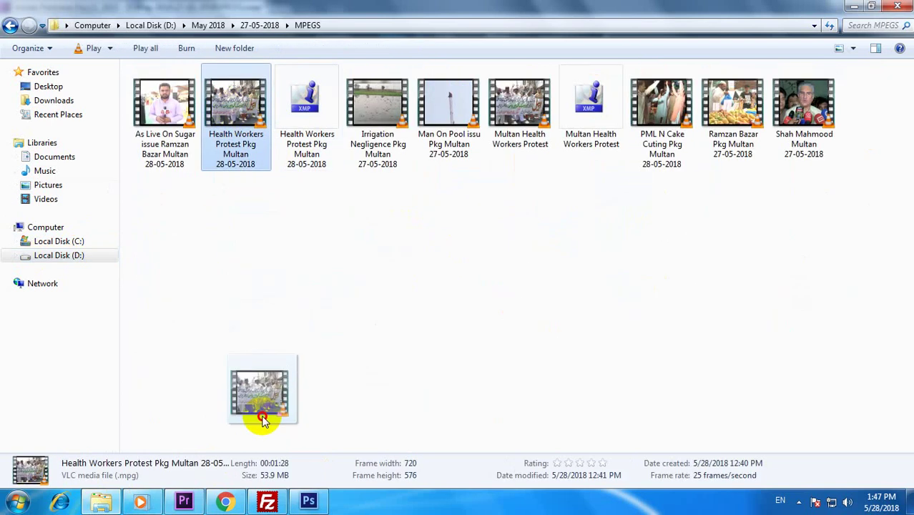
pyautogui.moveTo(263, 421); pyautogui.dragTo(343, 363)
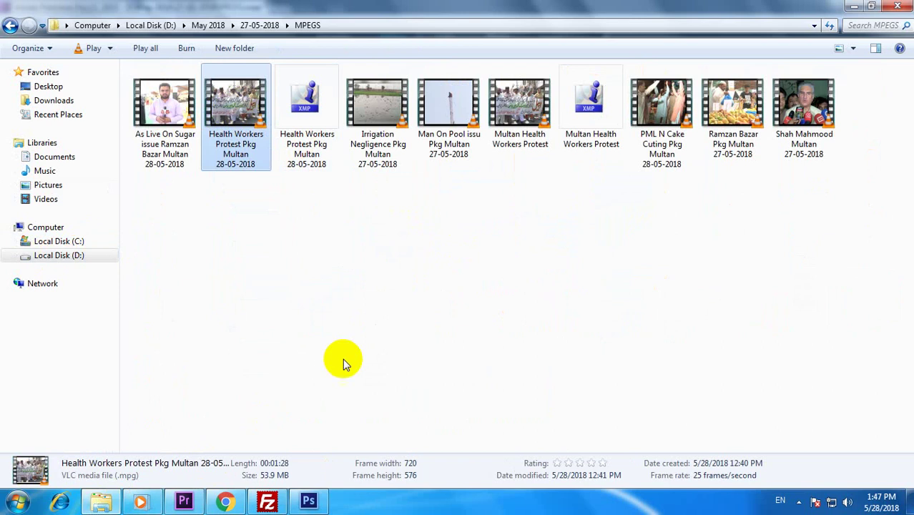
pyautogui.moveTo(445, 102)
pyautogui.mouseDown()
pyautogui.moveTo(382, 364)
pyautogui.moveTo(308, 420)
pyautogui.moveTo(180, 494)
pyautogui.moveTo(683, 427)
pyautogui.mouseUp()
pyautogui.moveTo(696, 385); pyautogui.dragTo(421, 414)
# Step: Scale the V1 video to frame size, with uniform Scale 142.0 and Position 960.0, 600.0, to fill the picture
pyautogui.click(478, 321)
pyautogui.click(491, 427)
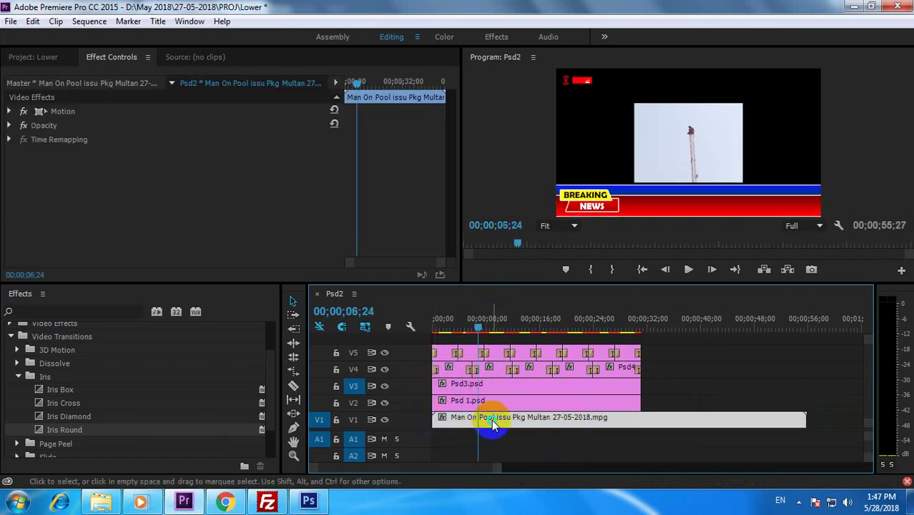
pyautogui.rightClick(492, 425)
pyautogui.click(529, 466)
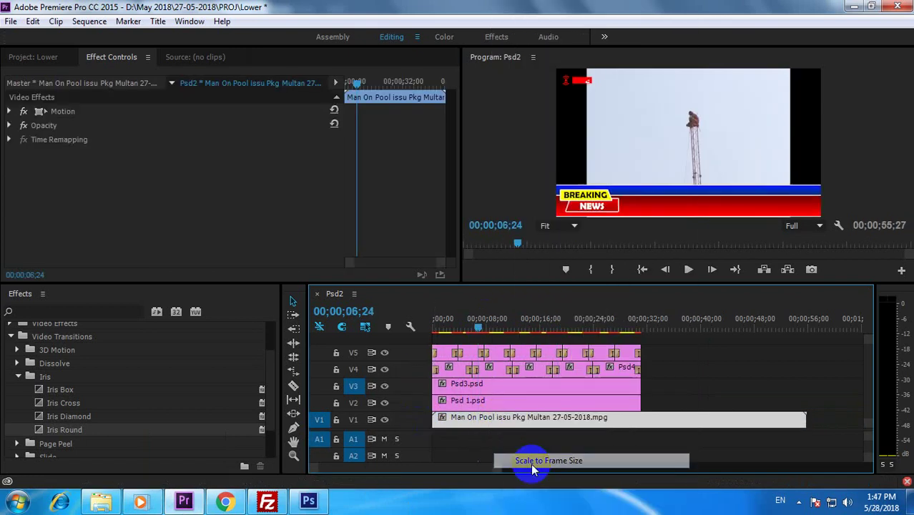
pyautogui.click(10, 111)
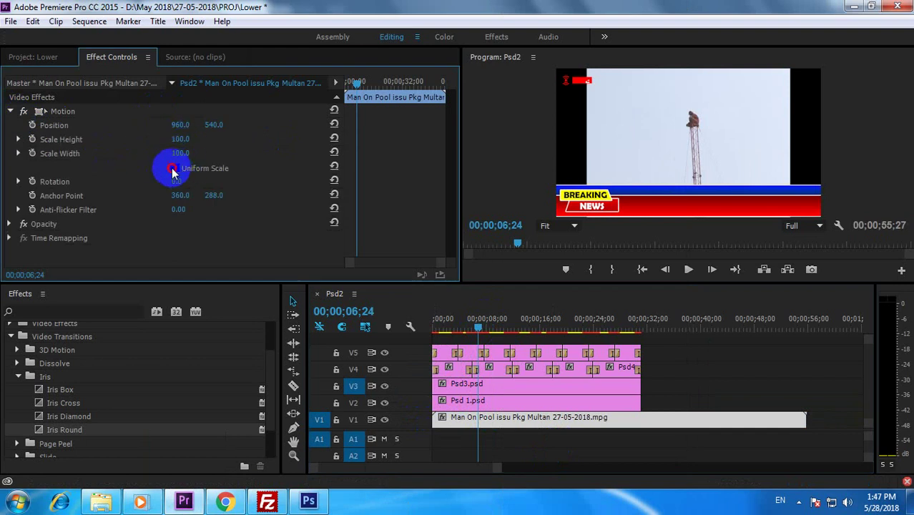
pyautogui.moveTo(180, 140); pyautogui.dragTo(256, 122)
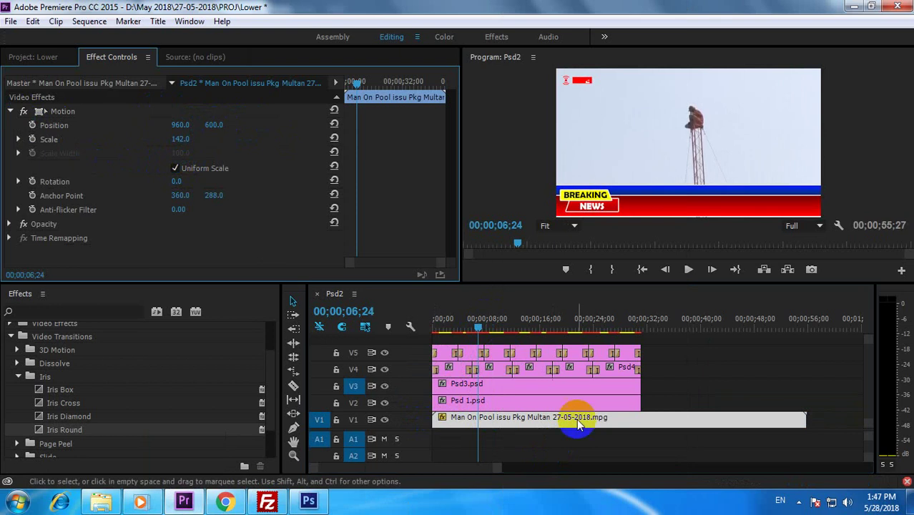
# Step: Preview the lower-third over the video from the sequence start, including in an enlarged Program monitor, and save the project
pyautogui.moveTo(490, 316); pyautogui.dragTo(359, 339)
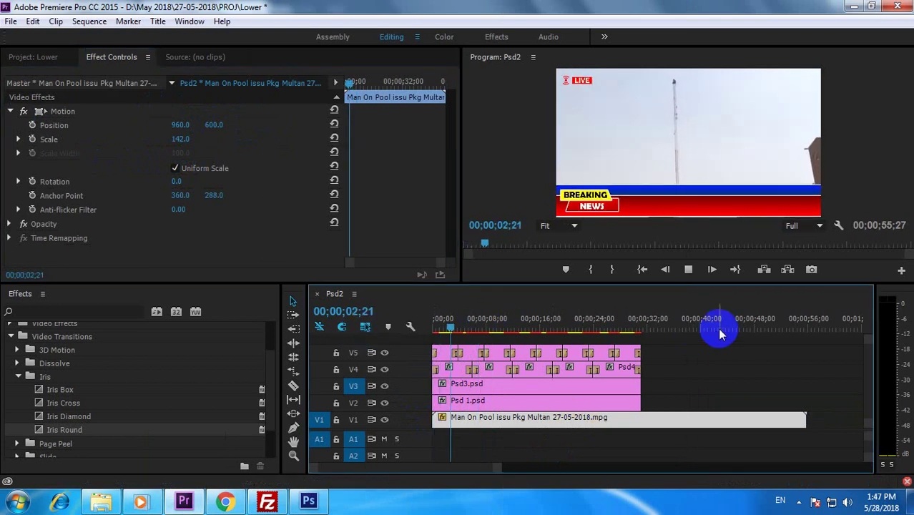
pyautogui.press('`')
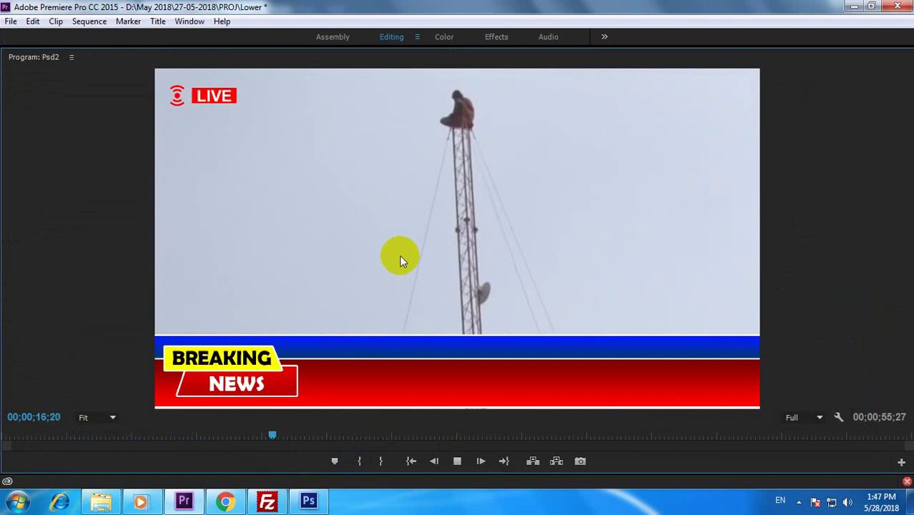
pyautogui.press('`')
pyautogui.moveTo(529, 329); pyautogui.dragTo(470, 338)
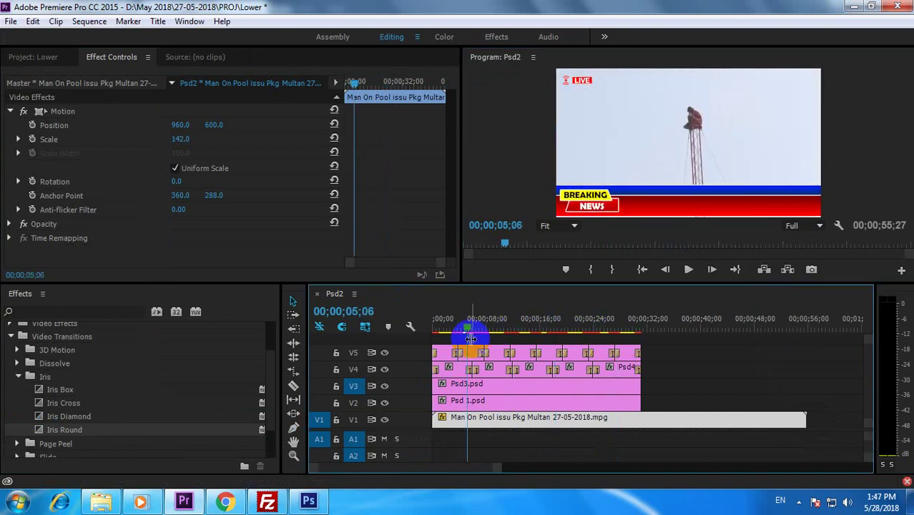
pyautogui.hotkey('ctrl', 's')
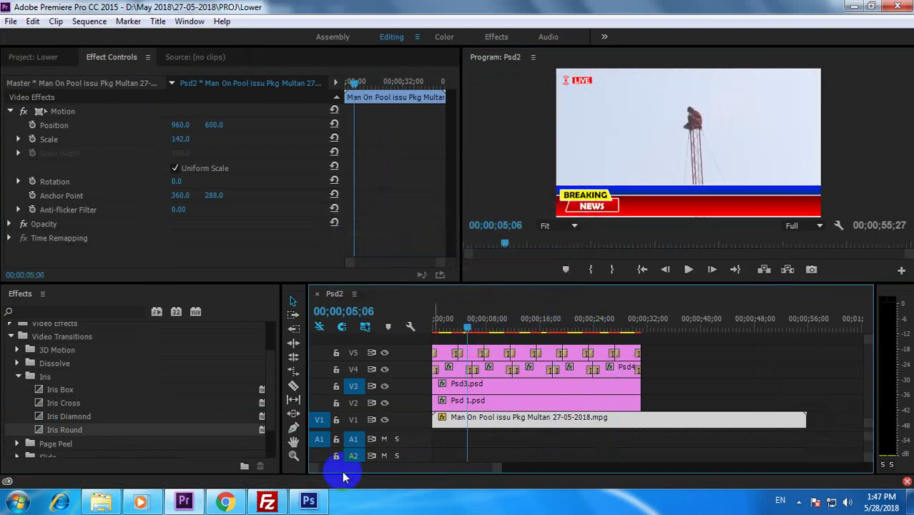